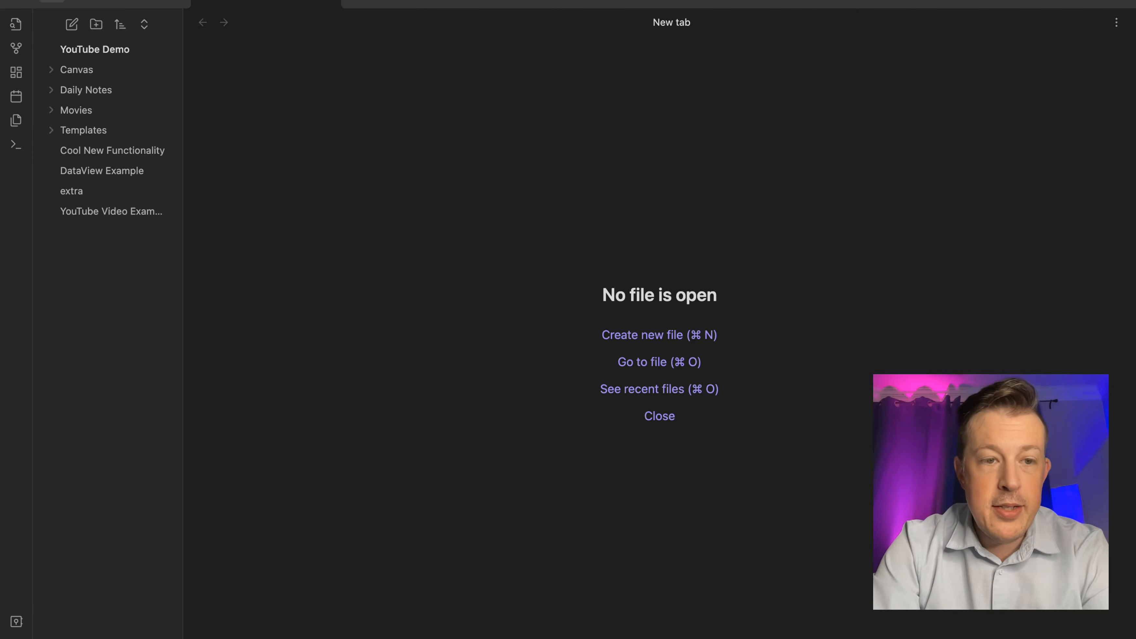
# Find the Numerals plugin among the community plugins, install it and enable it
pyautogui.press('super+comma')
pyautogui.click(234, 212)
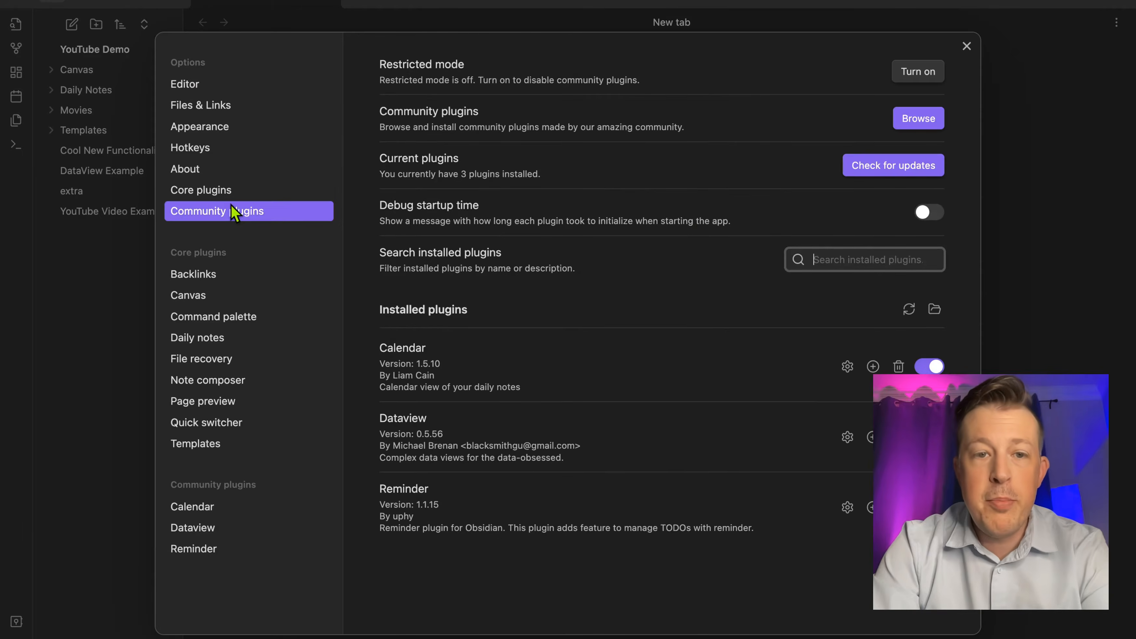
pyautogui.click(913, 121)
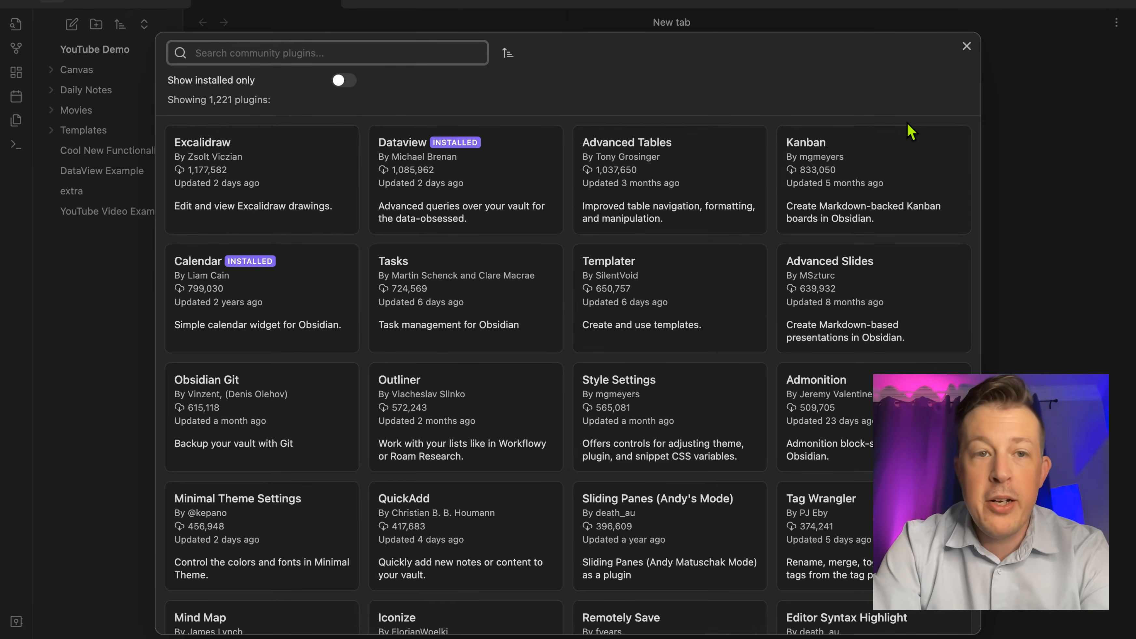
pyautogui.write('nu')
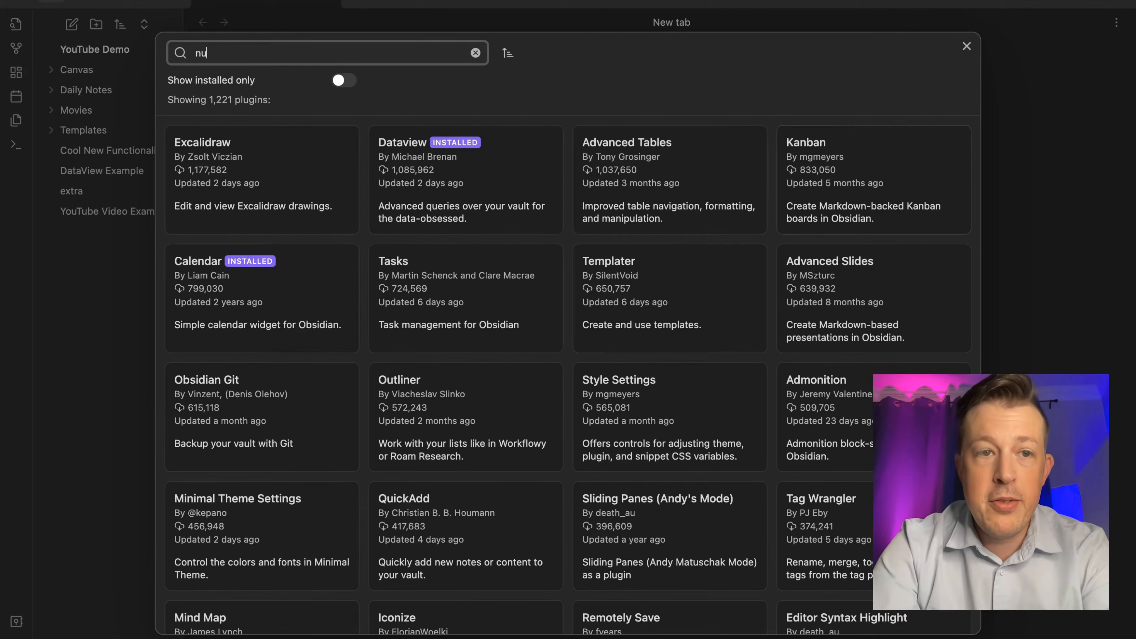
pyautogui.write('merals')
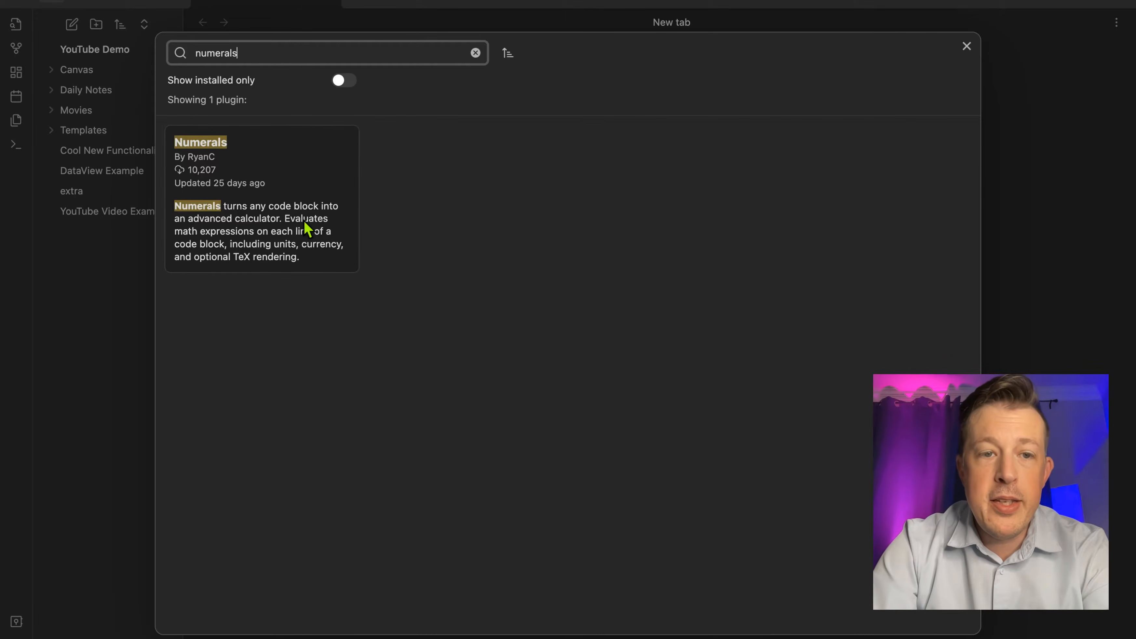
pyautogui.click(305, 221)
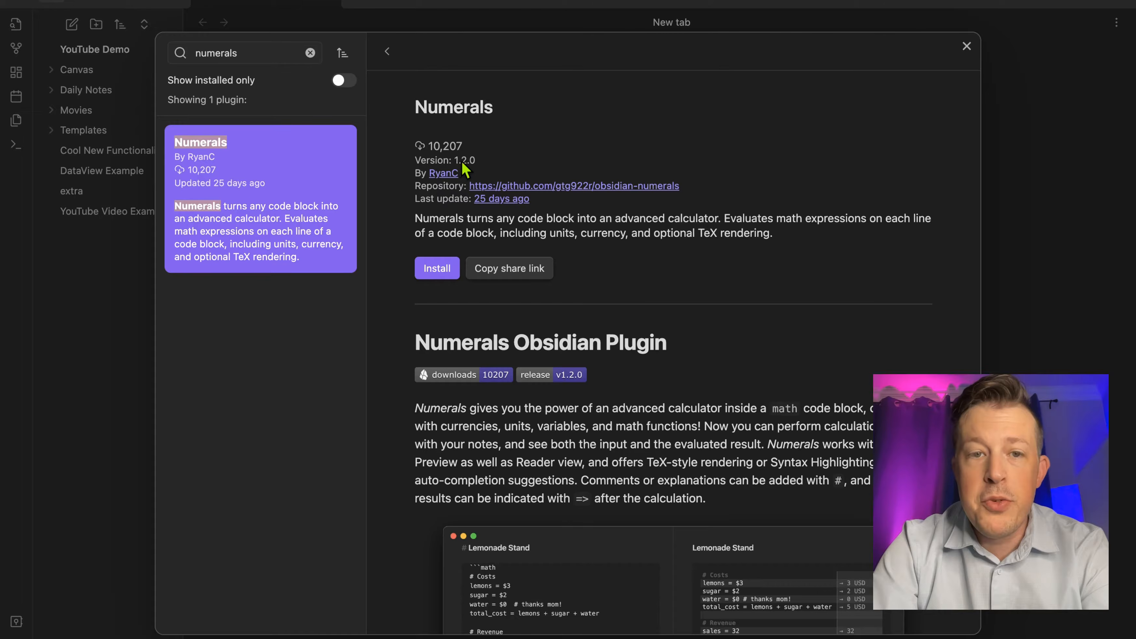
pyautogui.click(435, 272)
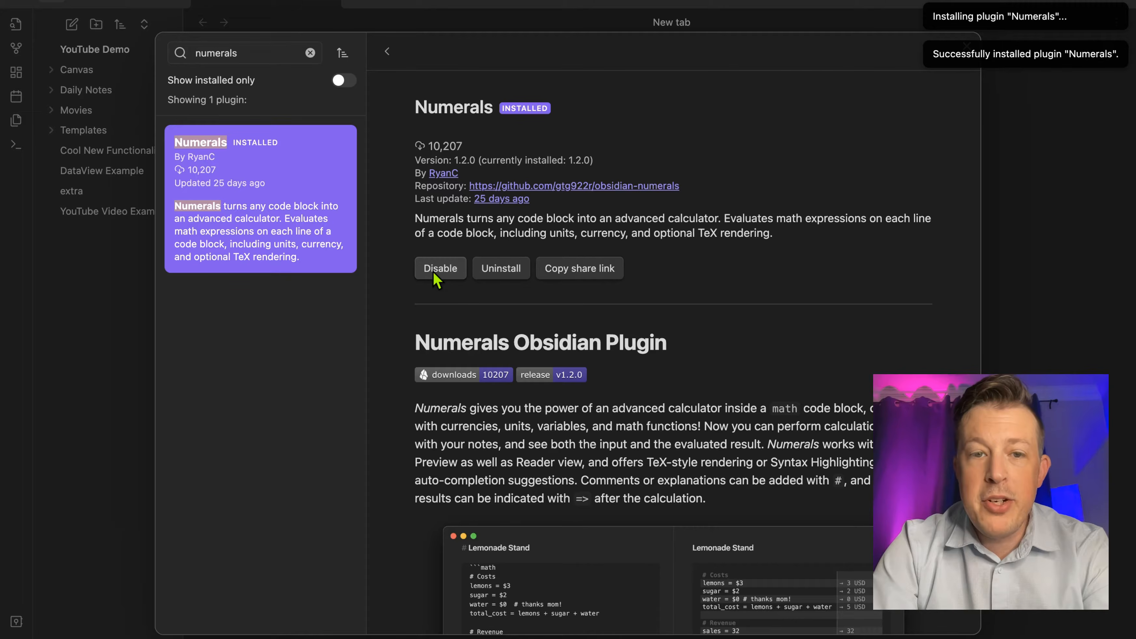
pyautogui.press('Escape')
pyautogui.press('Escape')
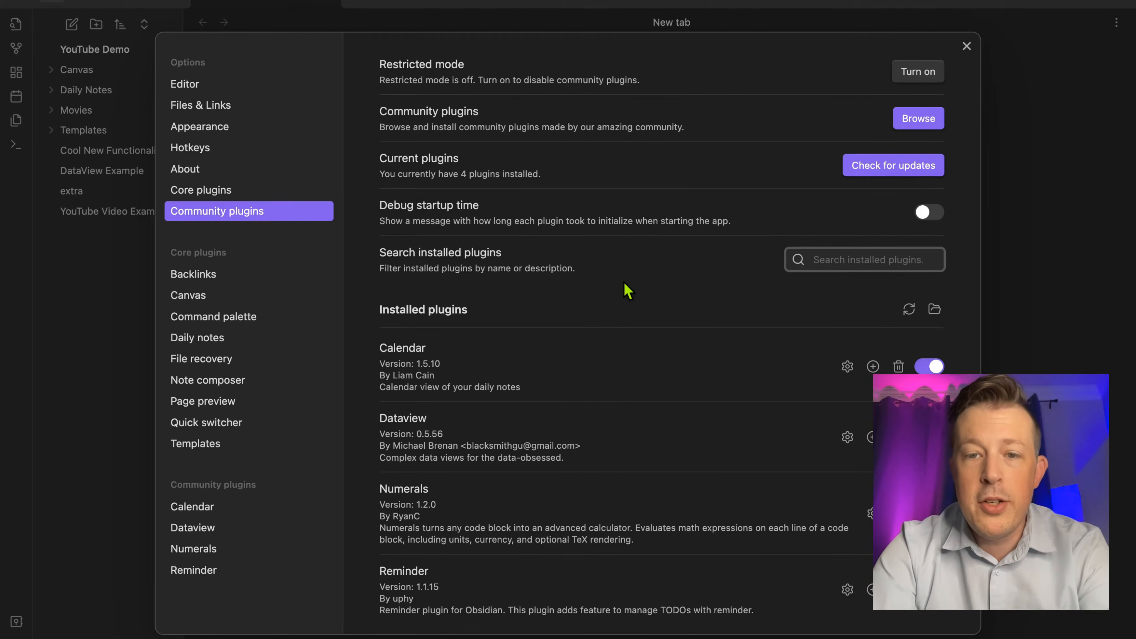
# Examine the Numerals plugin's layout, auto-complete, styling and number and currency formatting settings
pyautogui.write('num')
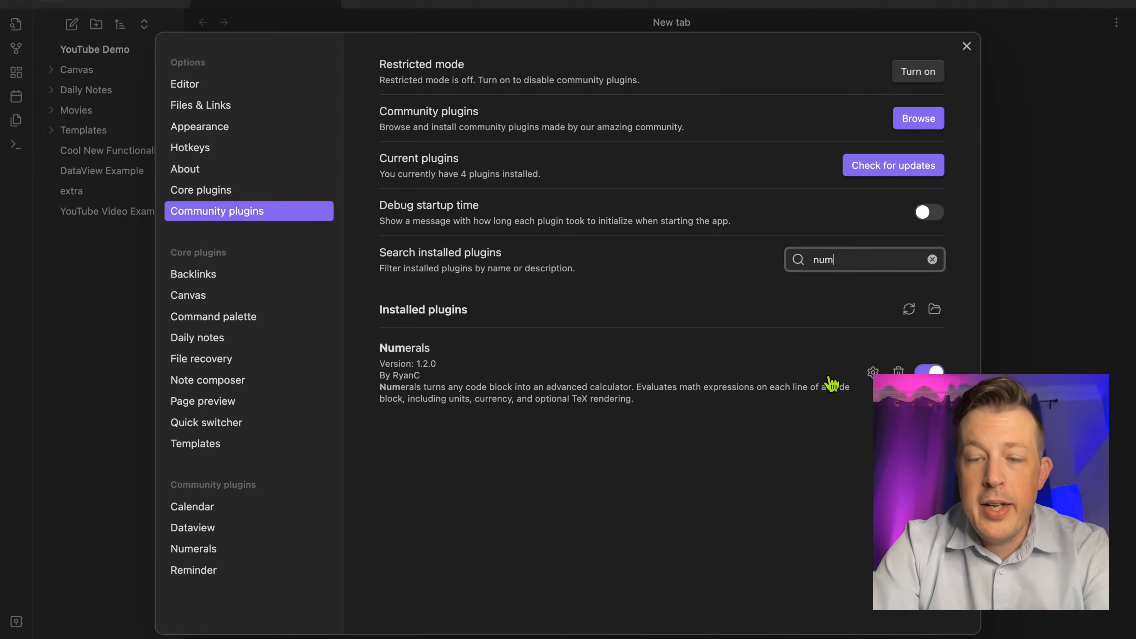
pyautogui.click(873, 372)
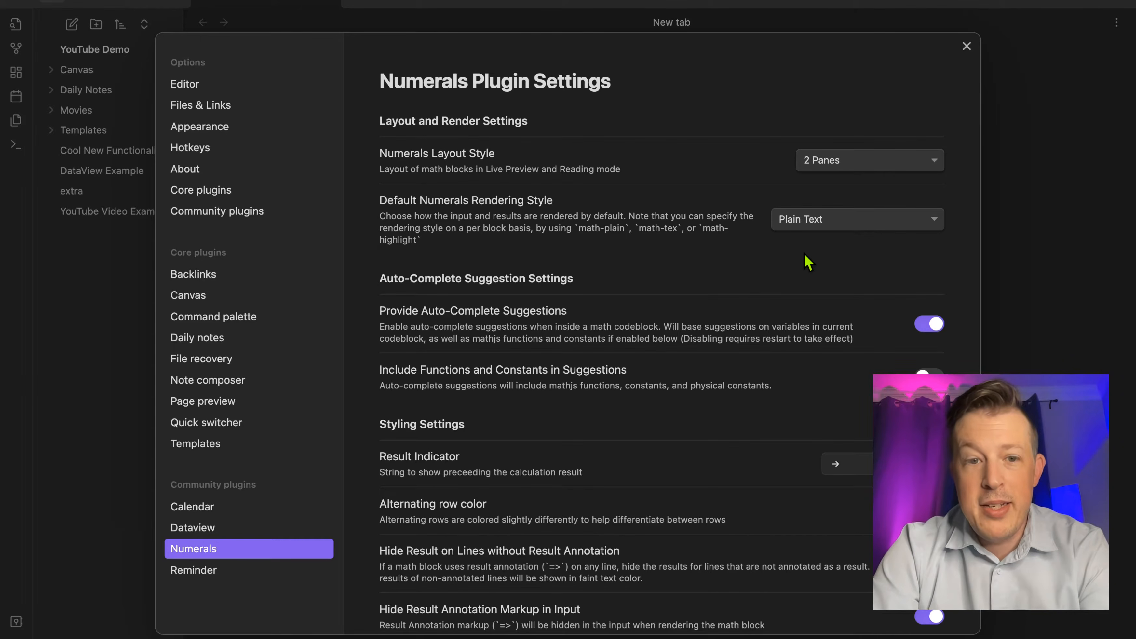
pyautogui.scroll(-1, 808, 261)
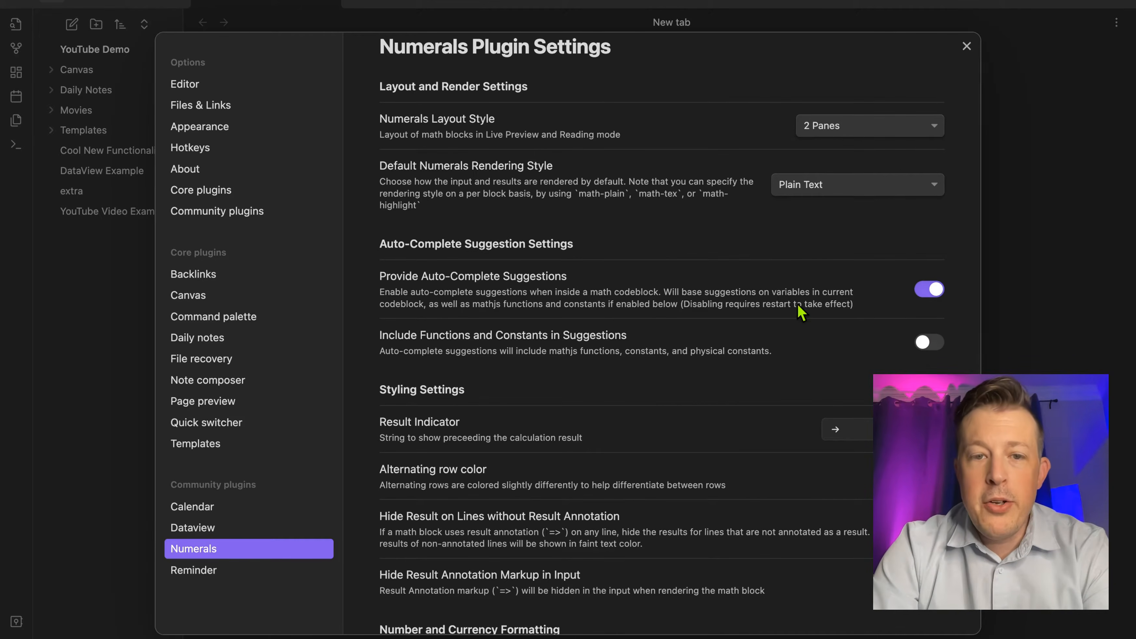
pyautogui.scroll(-2, 789, 289)
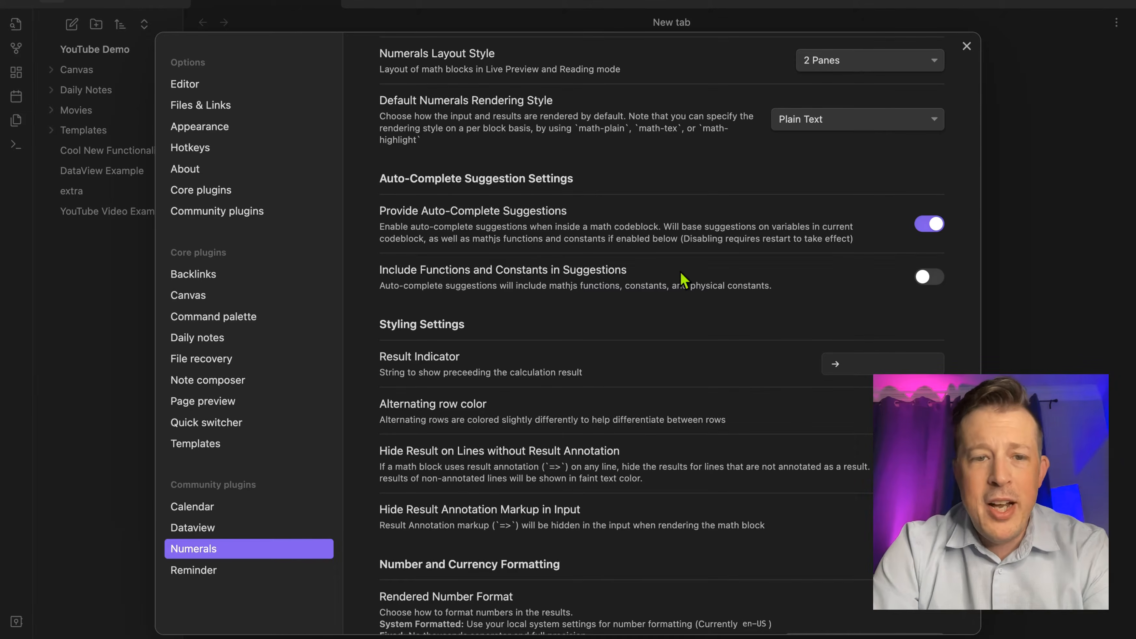
pyautogui.scroll(-6, 683, 278)
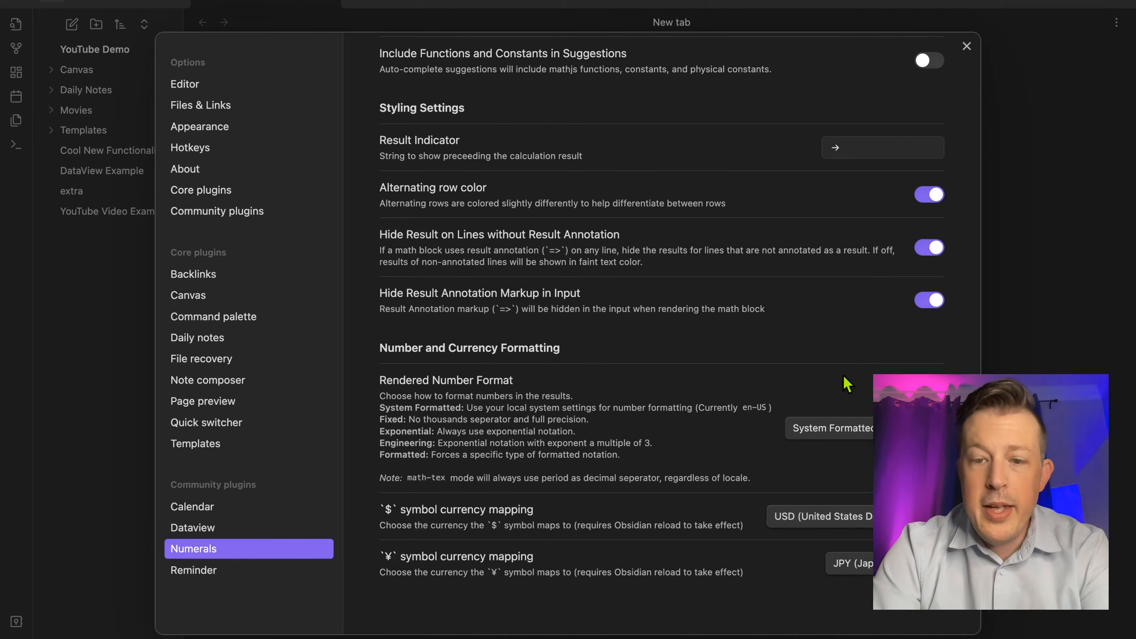
pyautogui.click(966, 47)
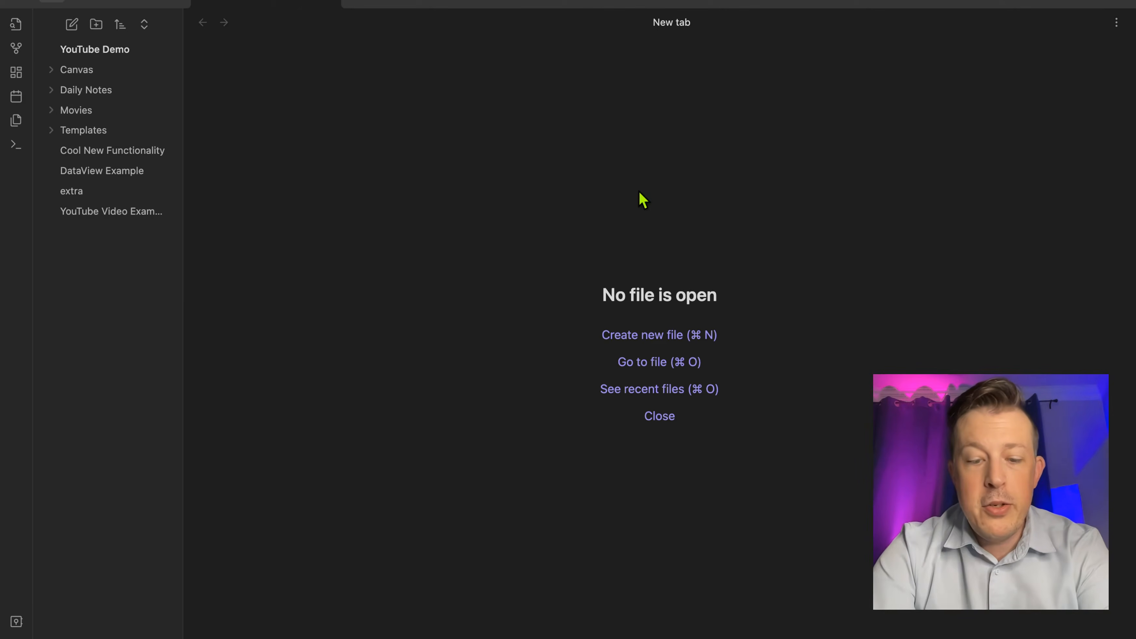
# Create a new note titled "Math Example"
pyautogui.press('super+n')
pyautogui.write('Math Example')
pyautogui.press('Return')
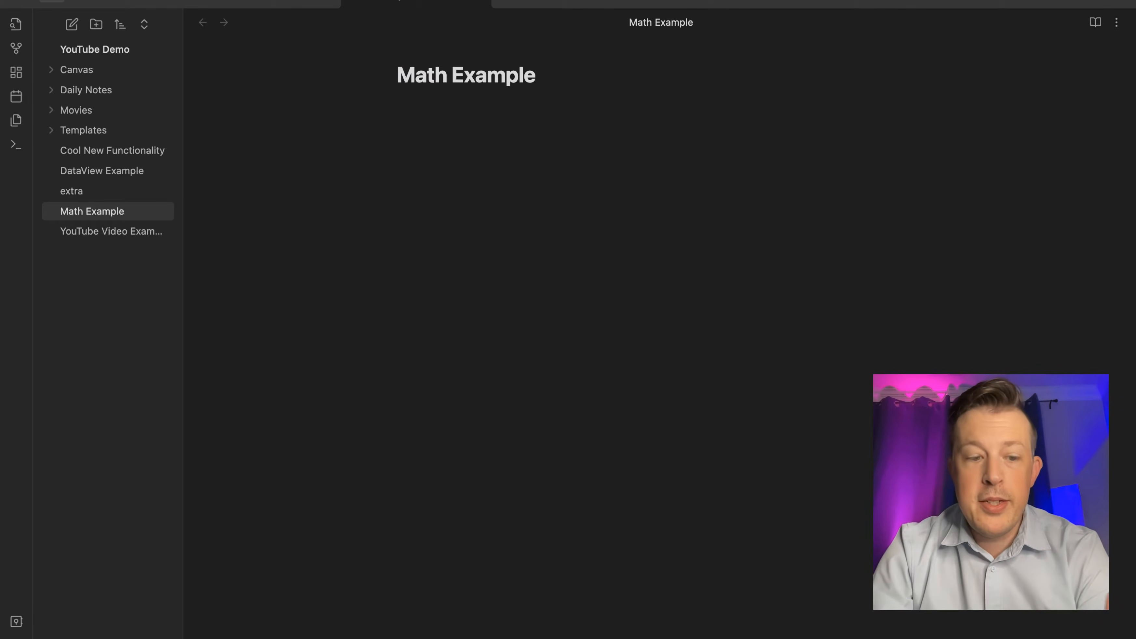
# Add a math code block containing the comment lines "# Variable" and "# Results", separated by blank lines
pyautogui.write('```')
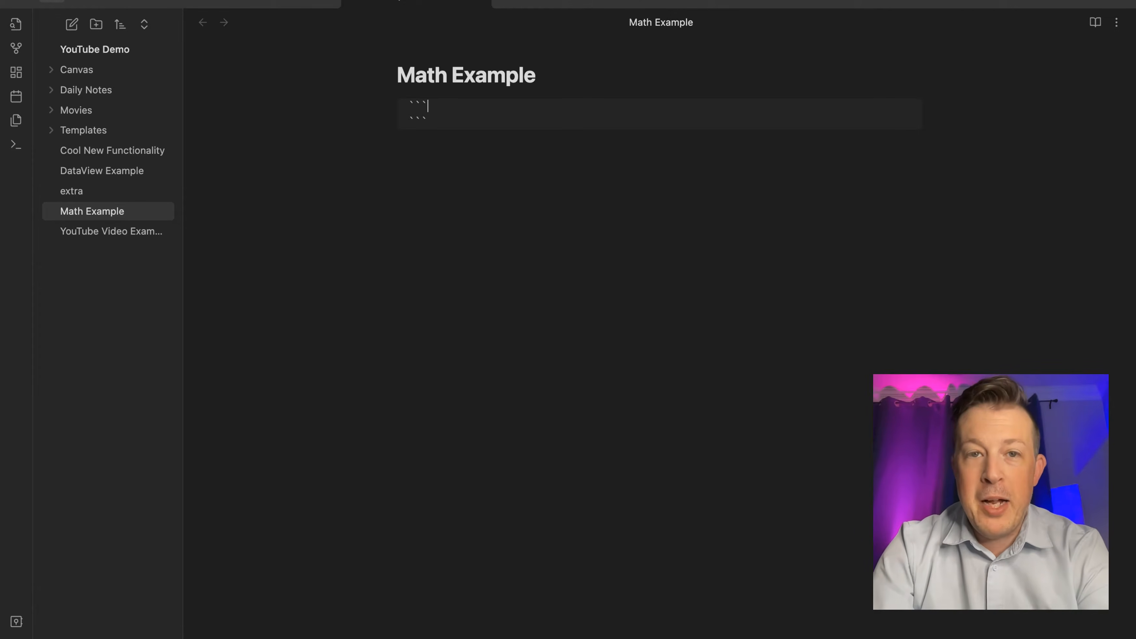
pyautogui.write('math ')
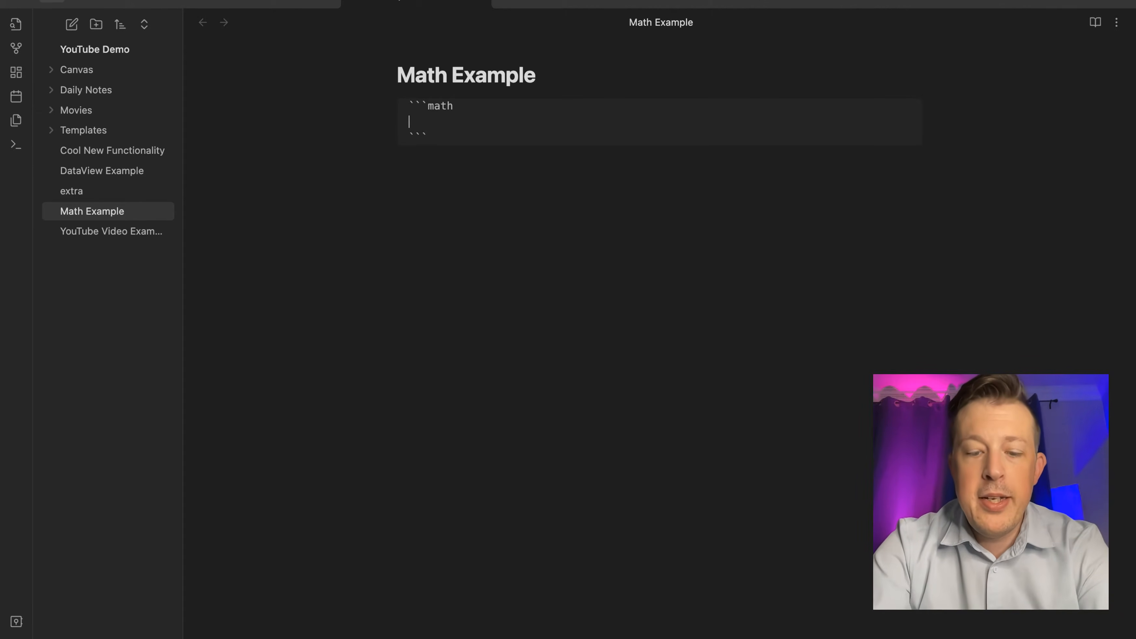
pyautogui.write('# ')
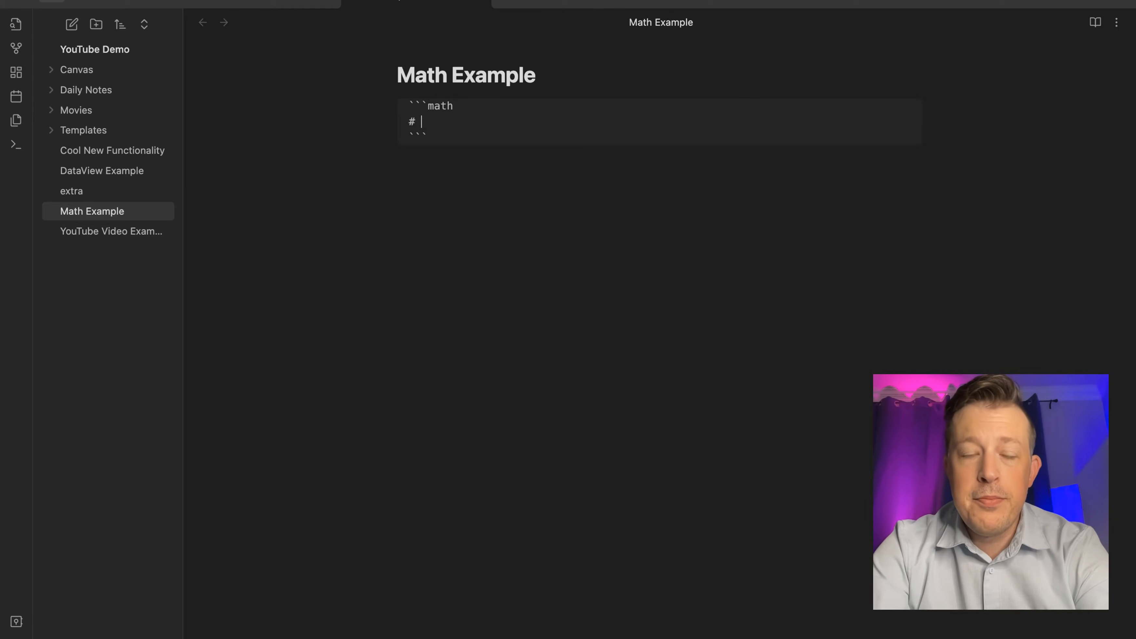
pyautogui.write('Variable')
pyautogui.press('Return')
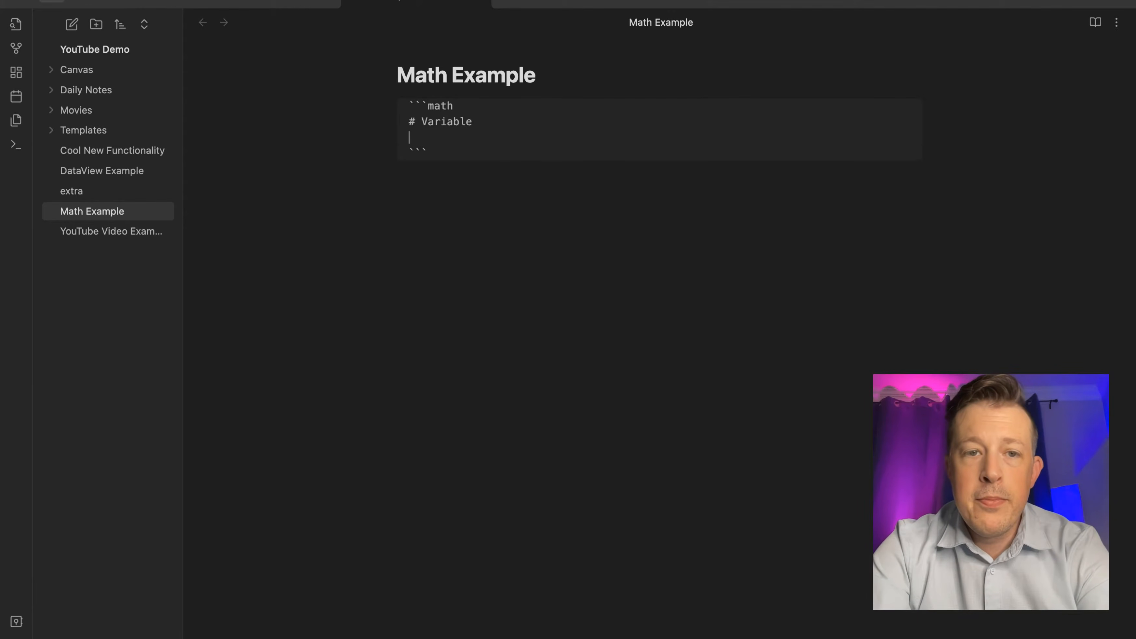
pyautogui.write('# Results')
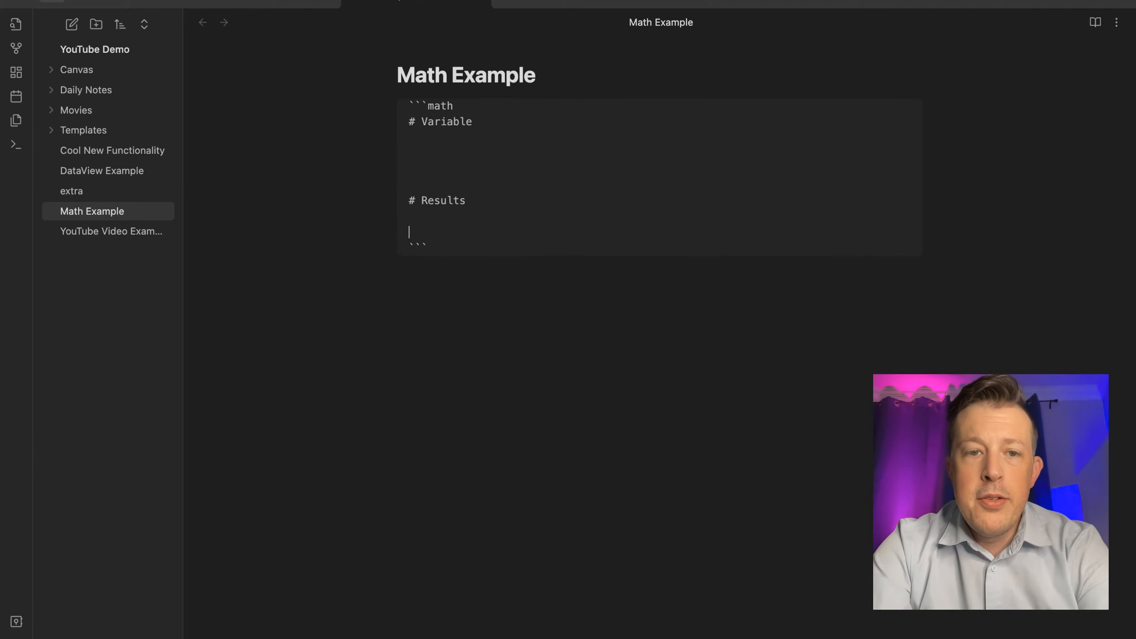
pyautogui.press('Down')
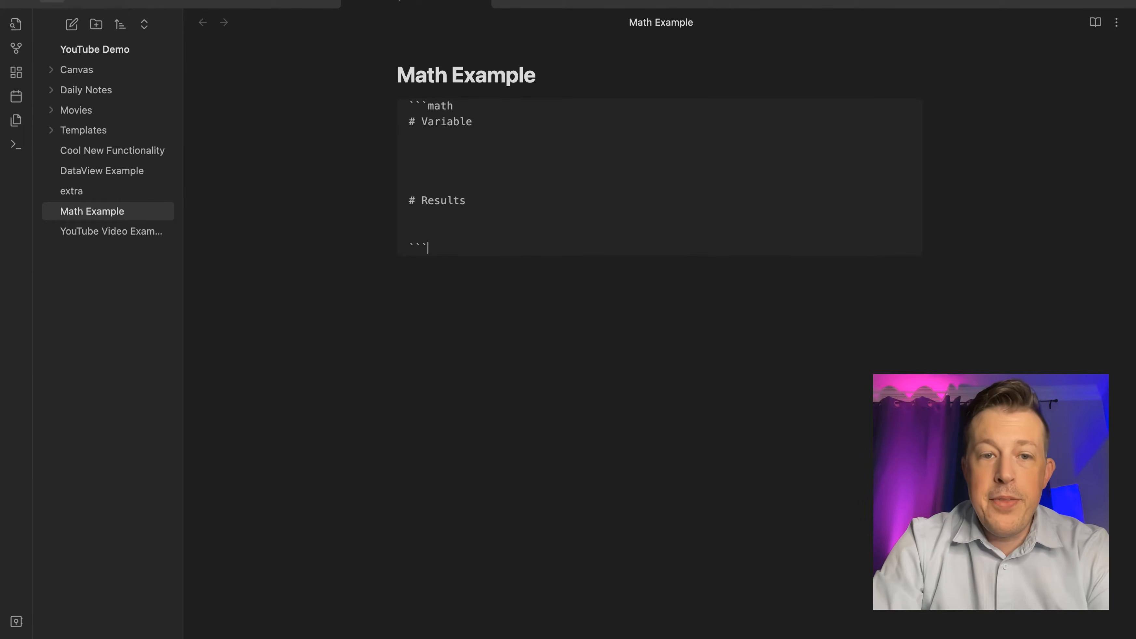
pyautogui.press('Return')
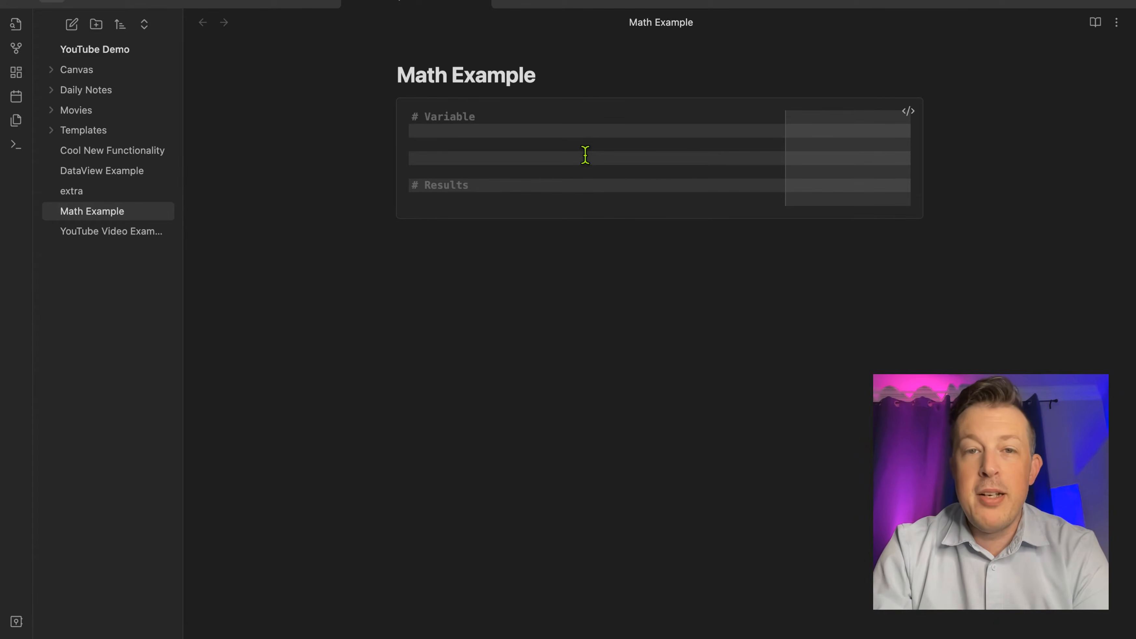
# Define Budget = $5000 and Click = $2 under the "# Variable" comment in the math block
pyautogui.click(585, 155)
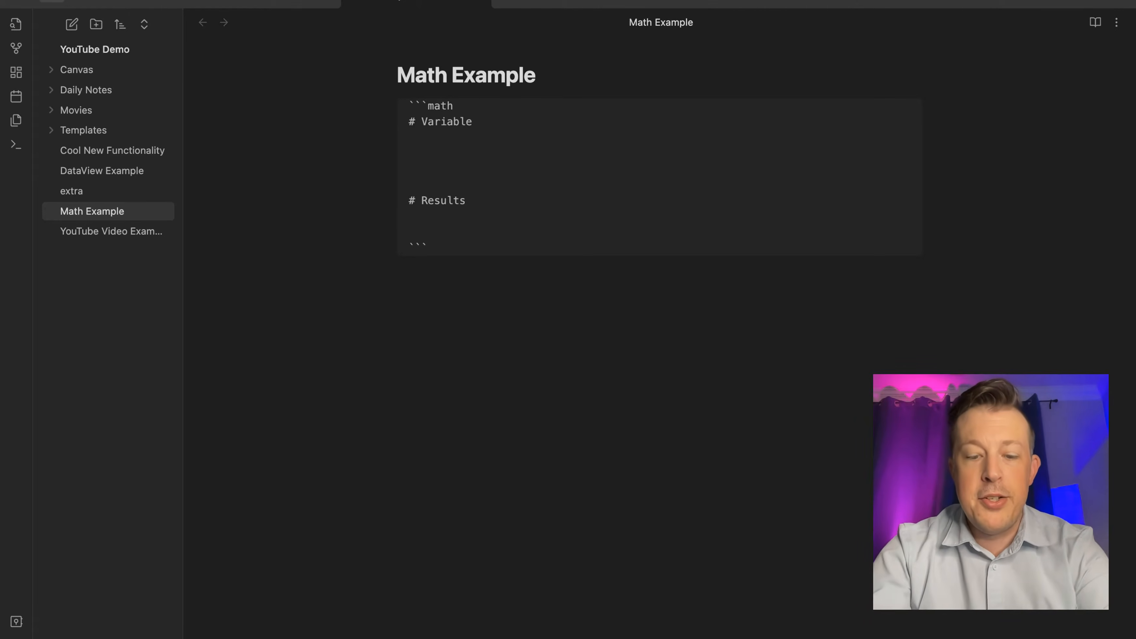
pyautogui.write('Budget ')
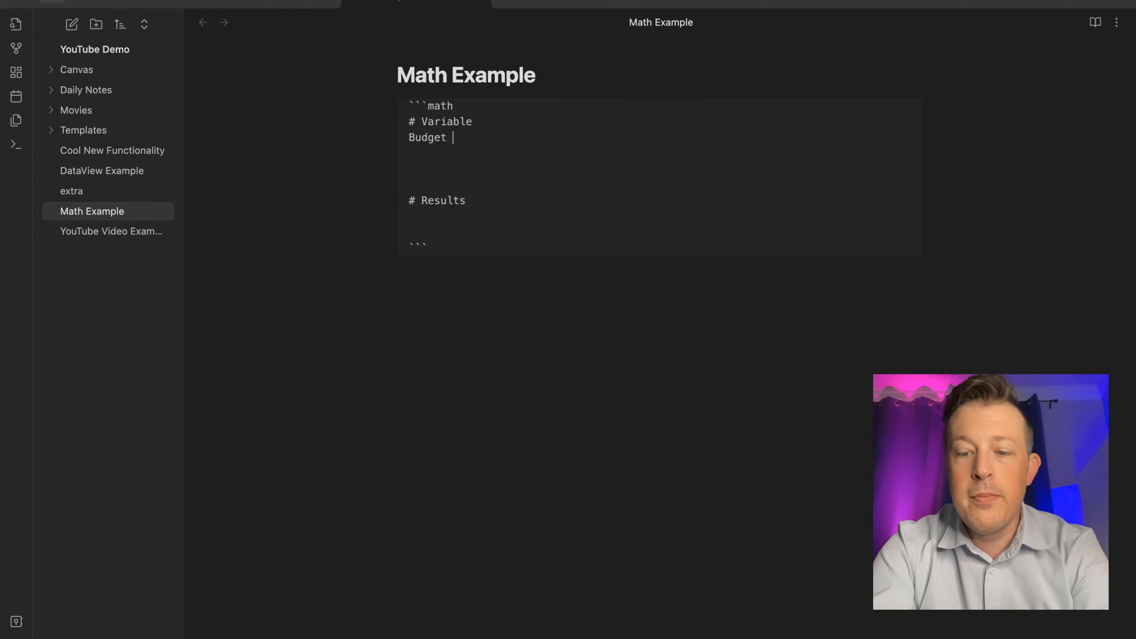
pyautogui.write('= $')
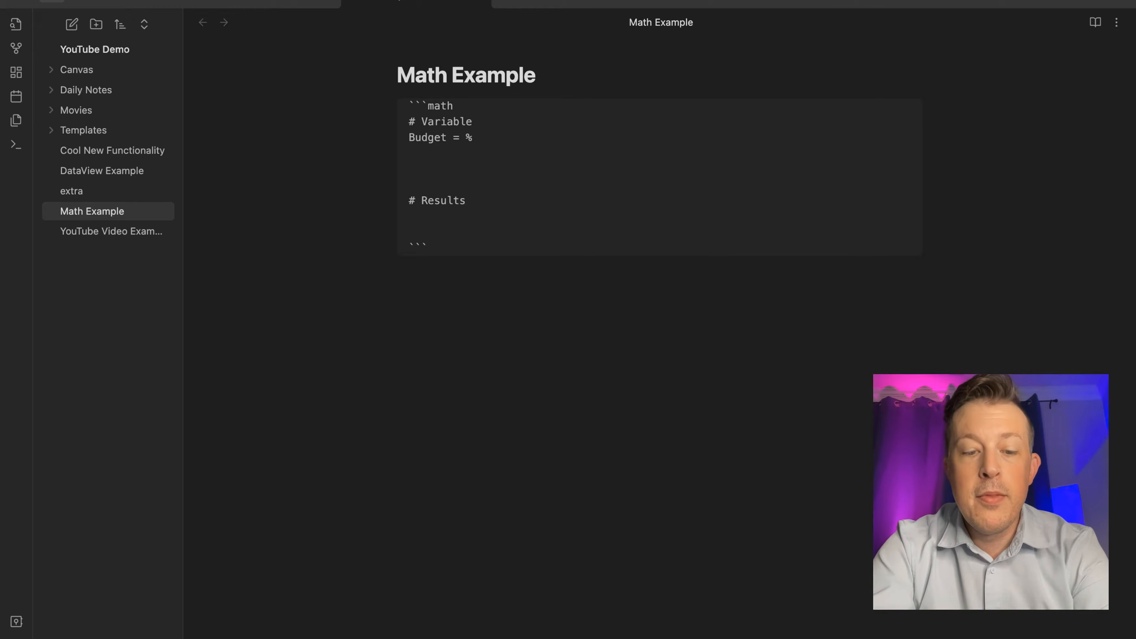
pyautogui.write('5000')
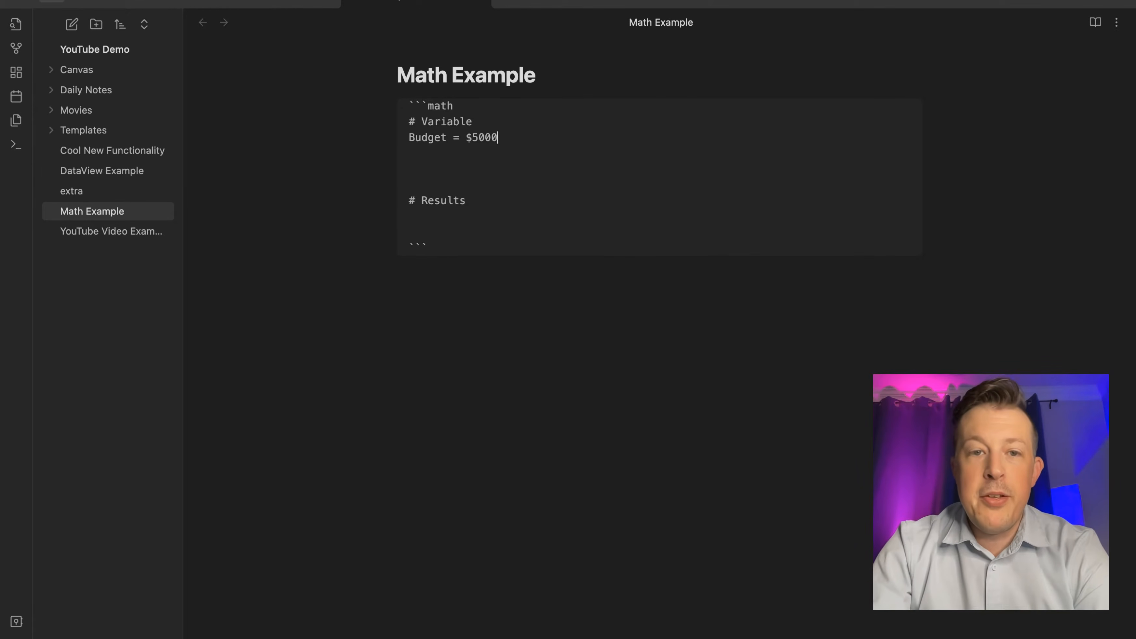
pyautogui.press('Return')
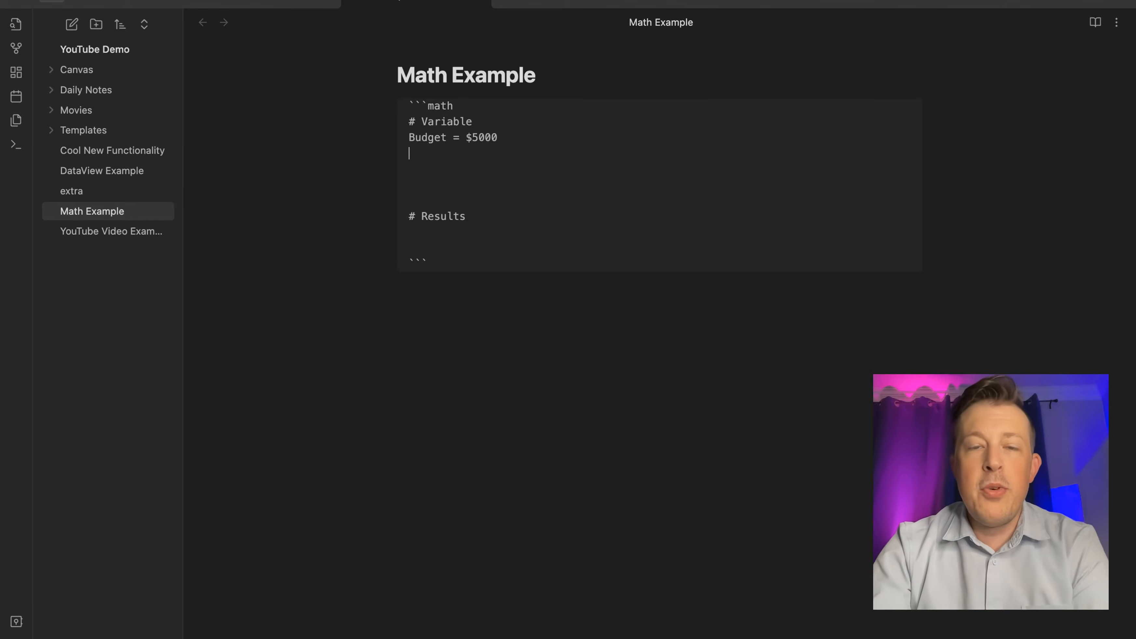
pyautogui.write('Cl')
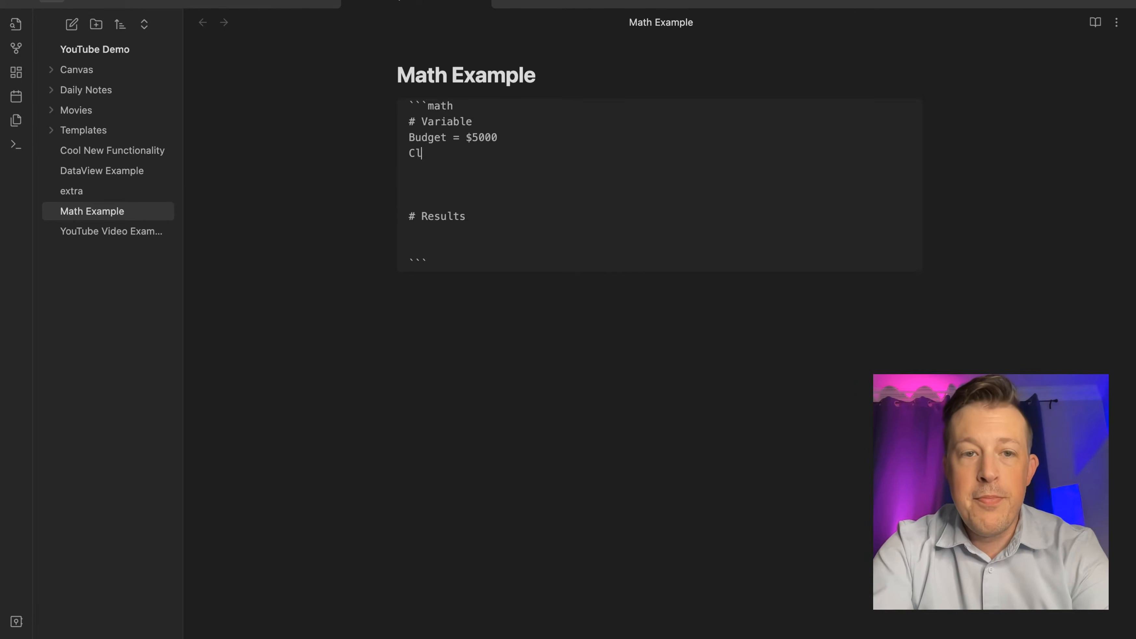
pyautogui.write('ick = $2')
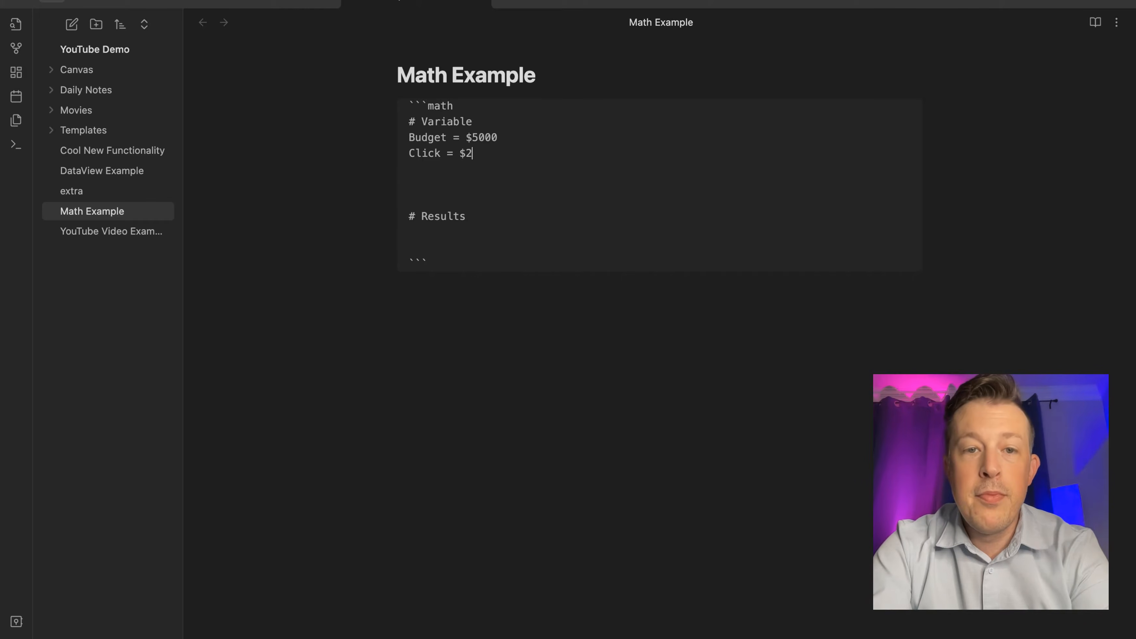
# Start a Total_Clicks = () line below the Click variable, with the parentheses left empty
pyautogui.press('Return')
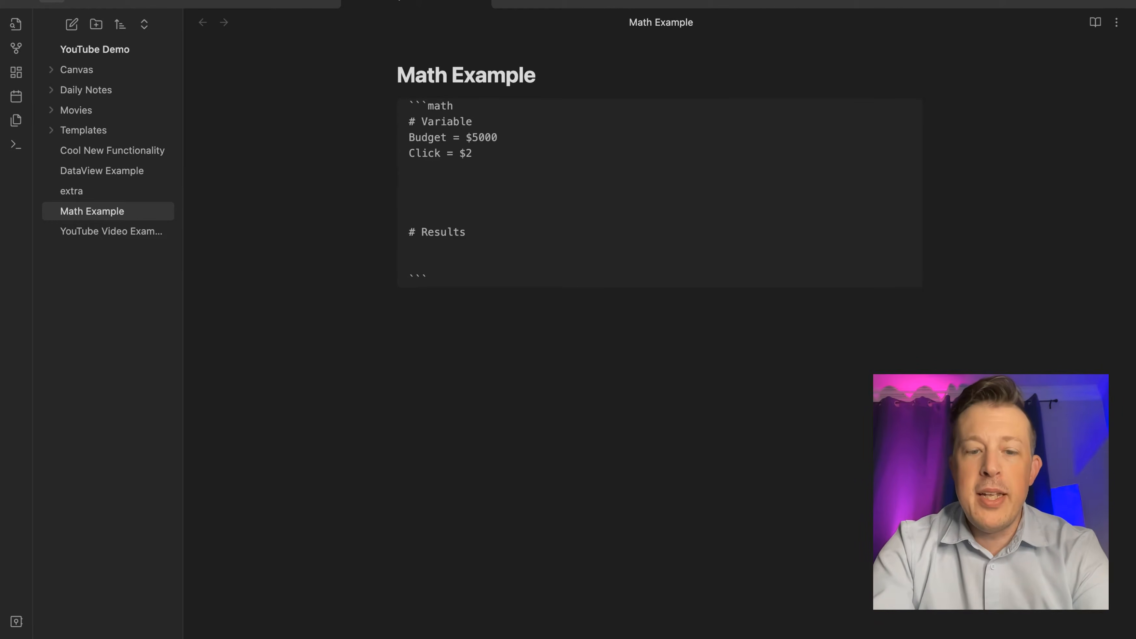
pyautogui.write('Total')
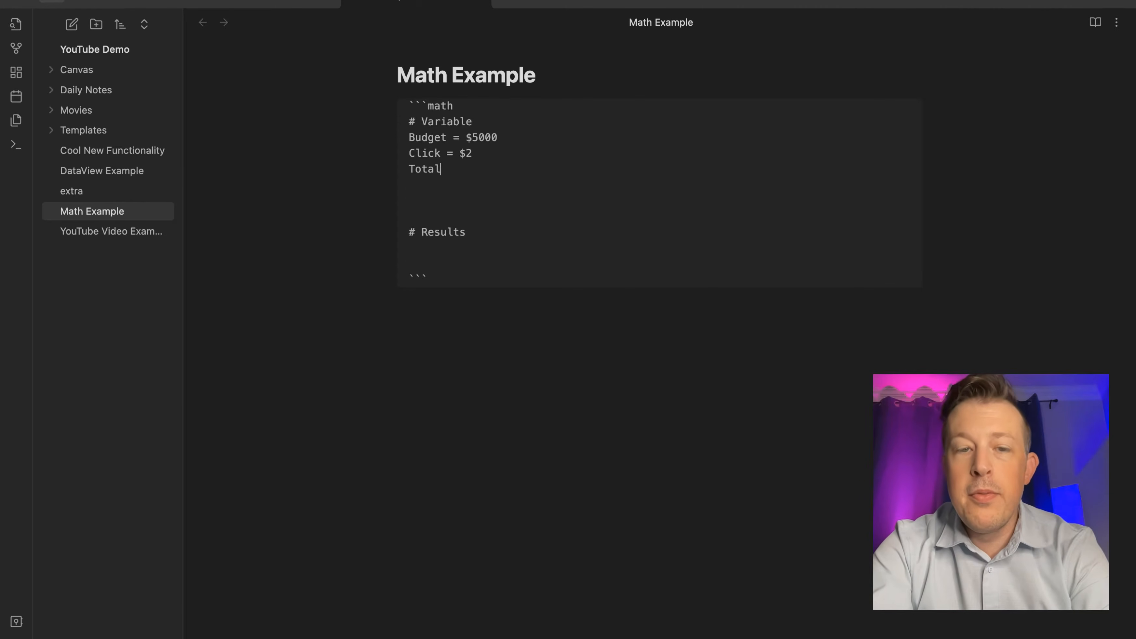
pyautogui.write('_Clicks = (')
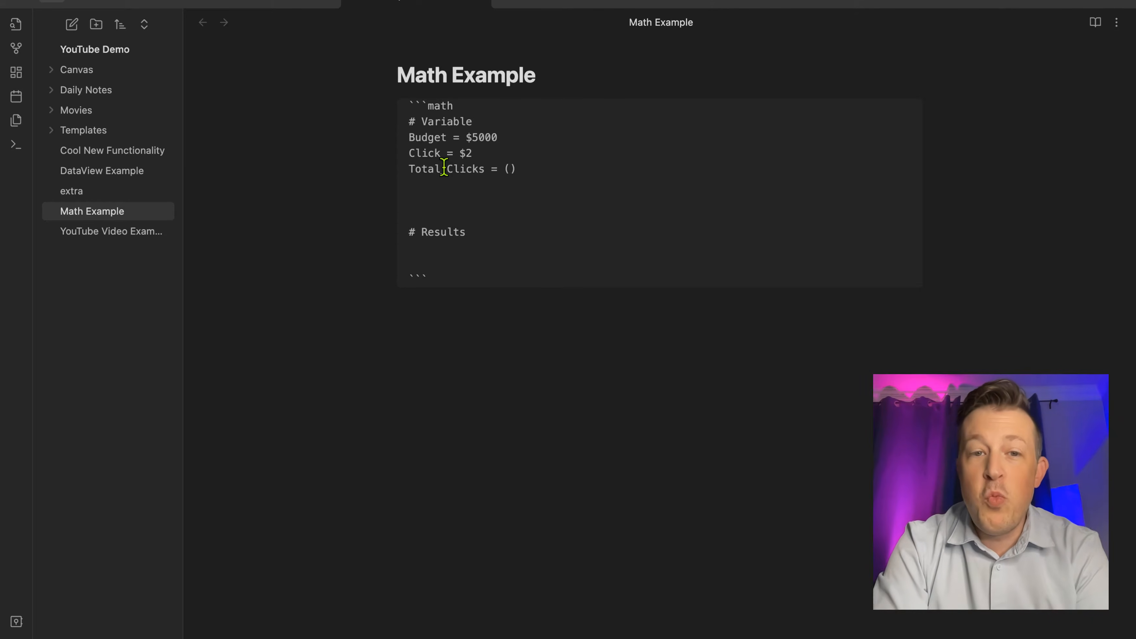
pyautogui.moveTo(446, 168); pyautogui.dragTo(441, 169)
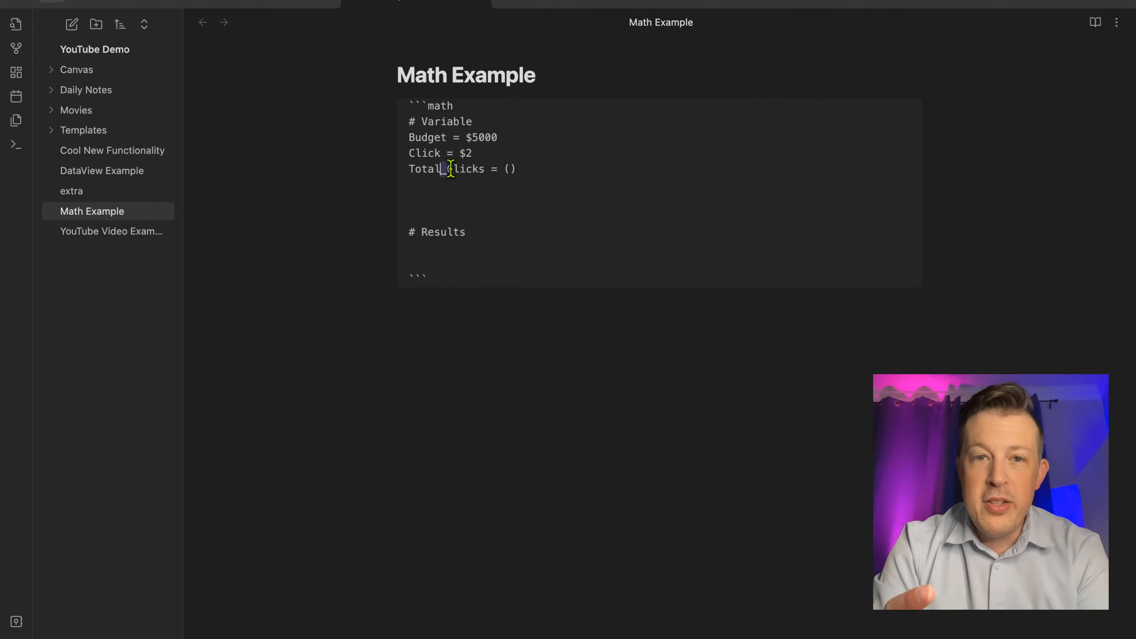
pyautogui.press('Right')
pyautogui.press('BackSpace')
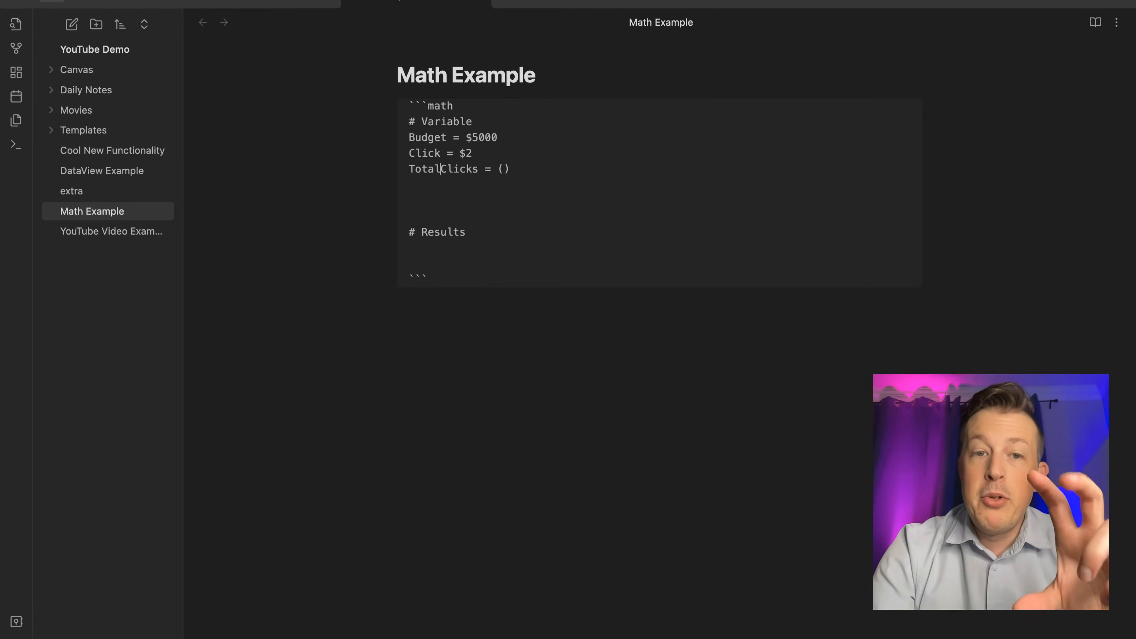
pyautogui.write('_')
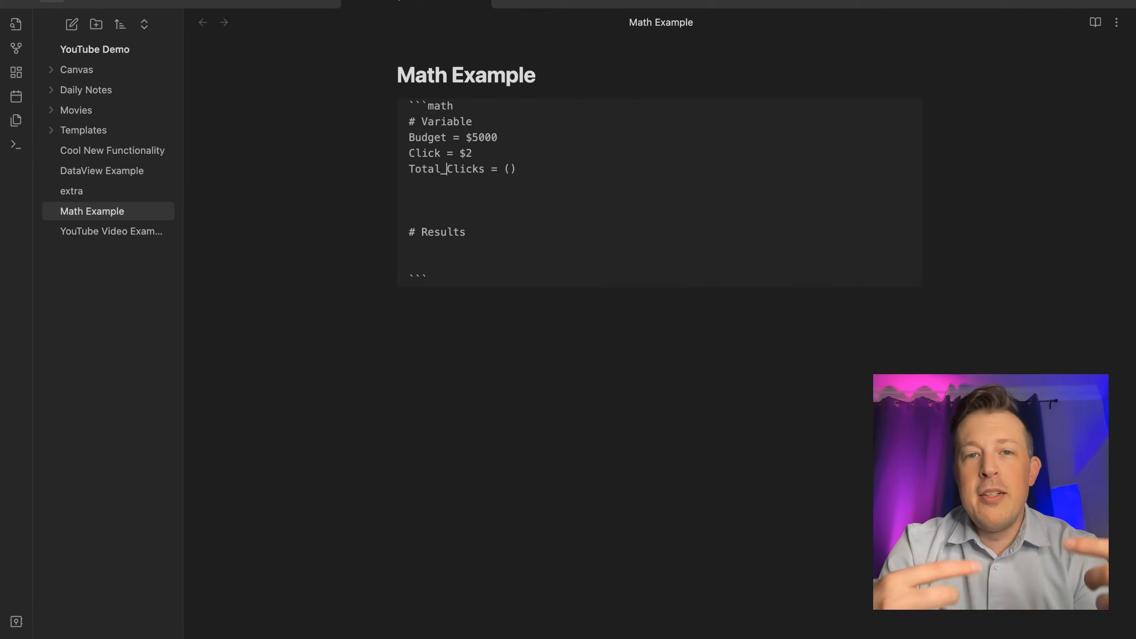
pyautogui.press('Right')
pyautogui.press('Right')
pyautogui.press('Right')
pyautogui.press('Right')
pyautogui.press('Right')
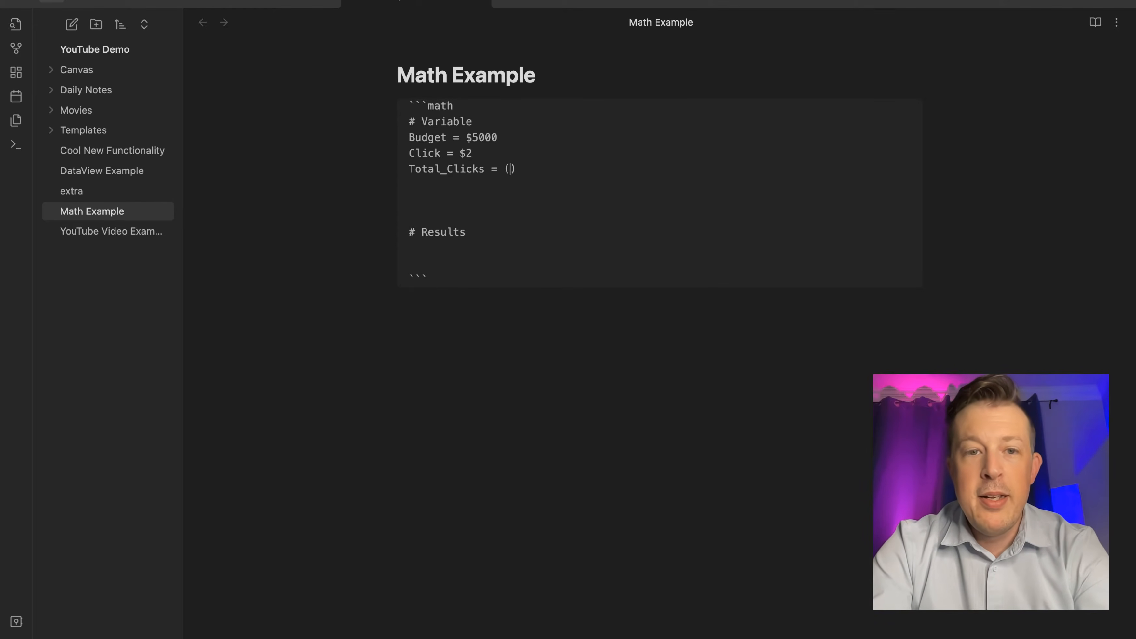
# Complete the Total_Clicks formula as (Budget/Click) and leave the math block to render its results
pyautogui.write('bu')
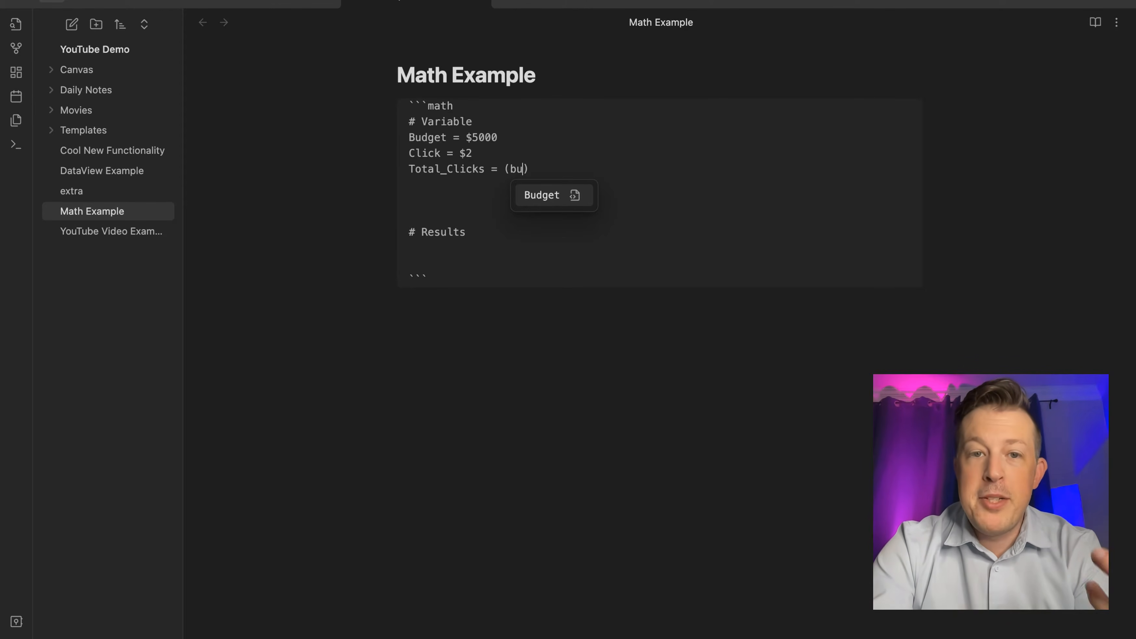
pyautogui.press('Return')
pyautogui.write('/cli')
pyautogui.press('Return')
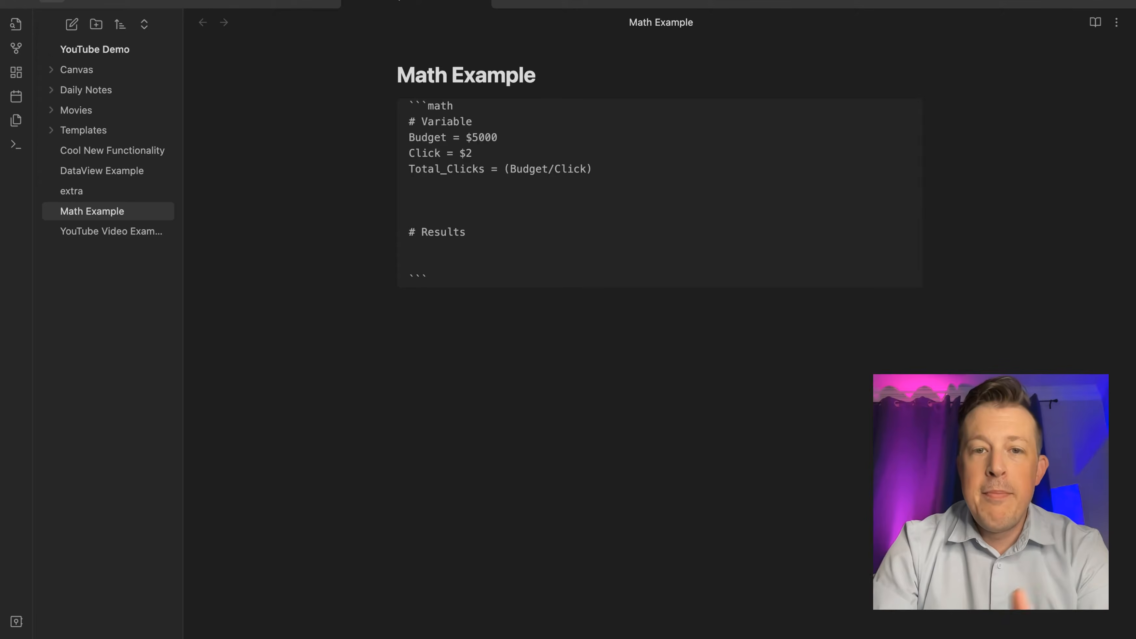
pyautogui.press('Down')
pyautogui.press('Down')
pyautogui.press('Down')
pyautogui.press('Down')
pyautogui.press('Down')
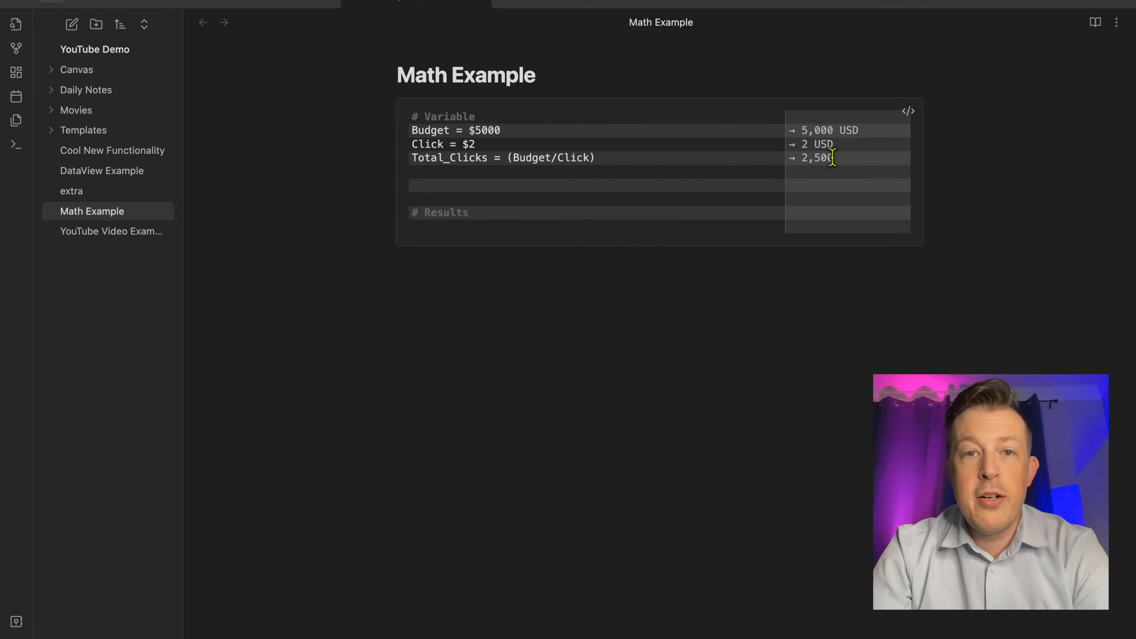
# Move the Total_Clicks = (Budget/Click) line from the variables section to directly under the "# Results" comment
pyautogui.press('Up')
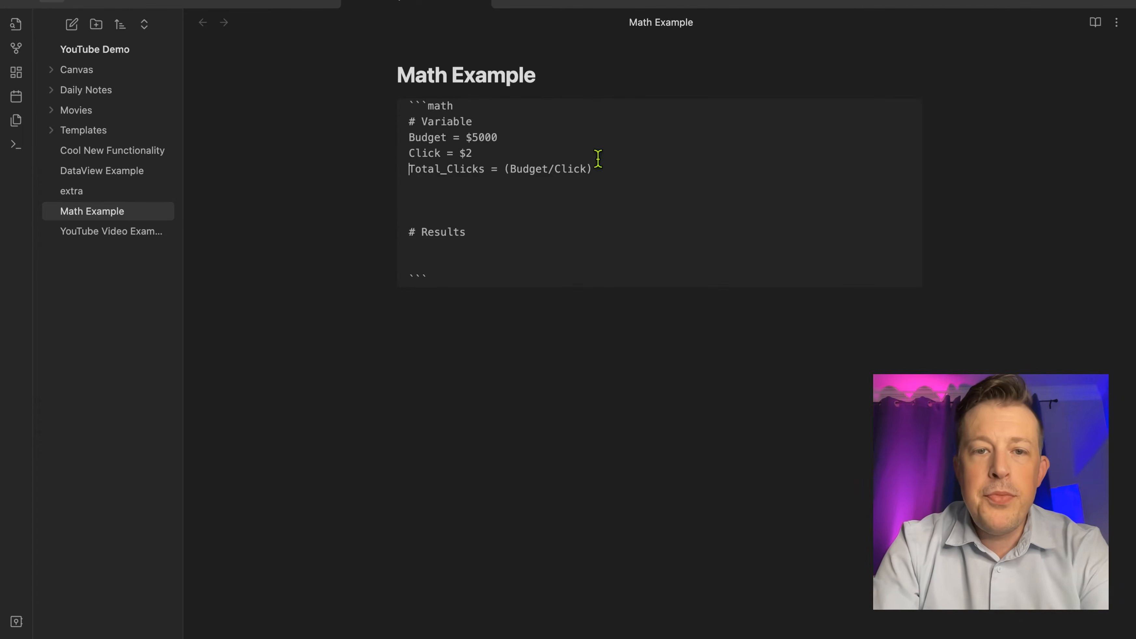
pyautogui.click(592, 170)
pyautogui.moveTo(591, 170); pyautogui.dragTo(406, 167)
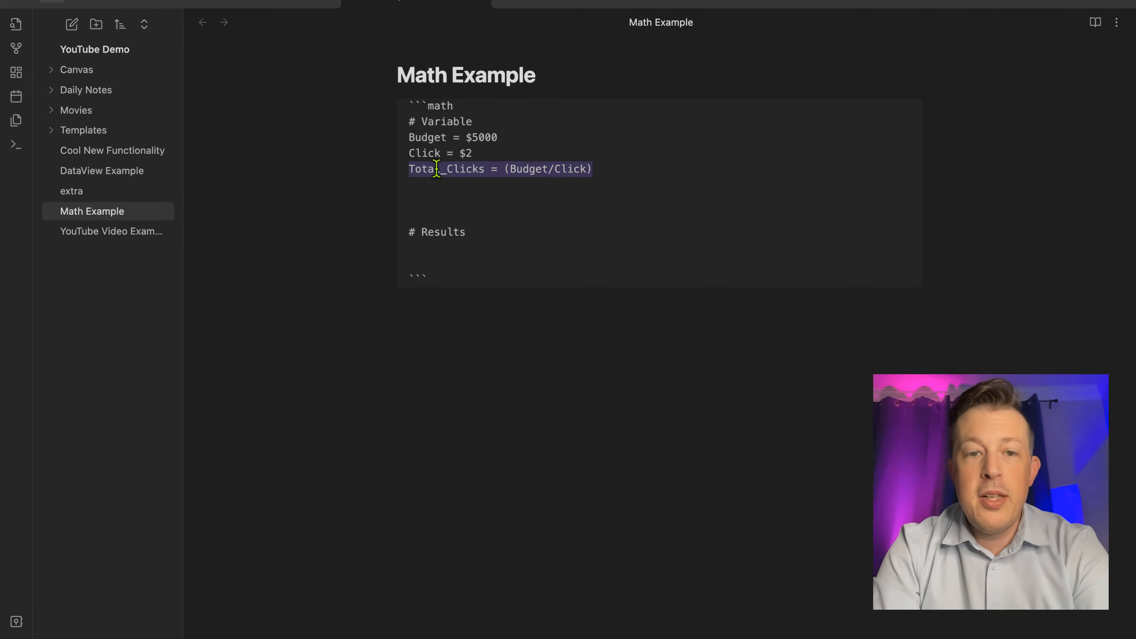
pyautogui.press('super+x')
pyautogui.click(437, 250)
pyautogui.press('super+v')
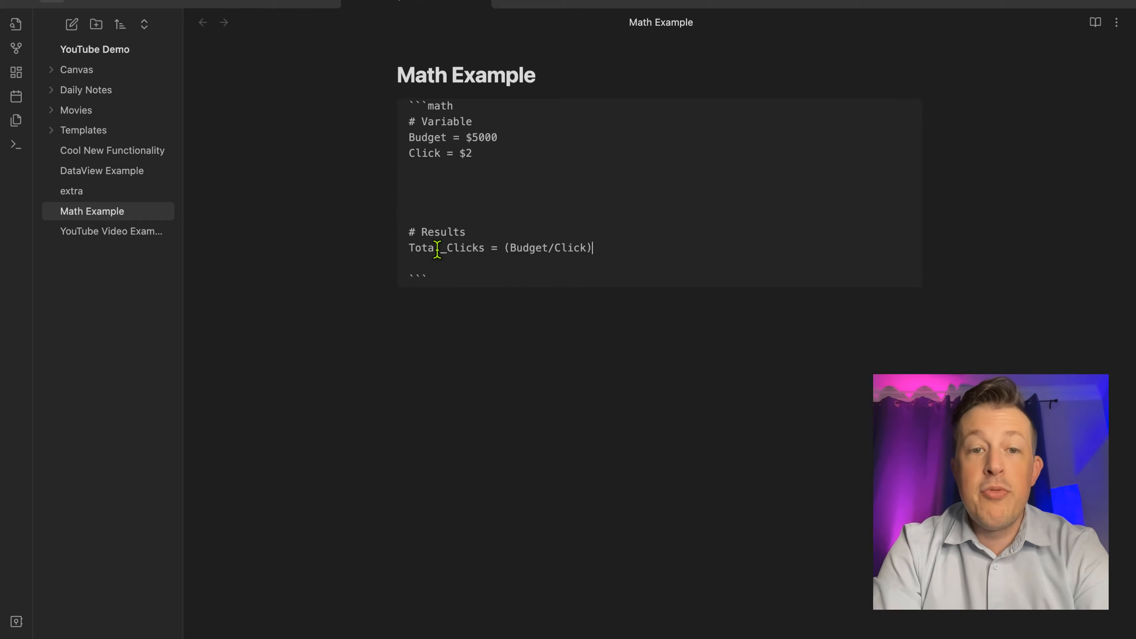
# Define Website_Conversion = 2% on the line below the Click variable
pyautogui.click(449, 169)
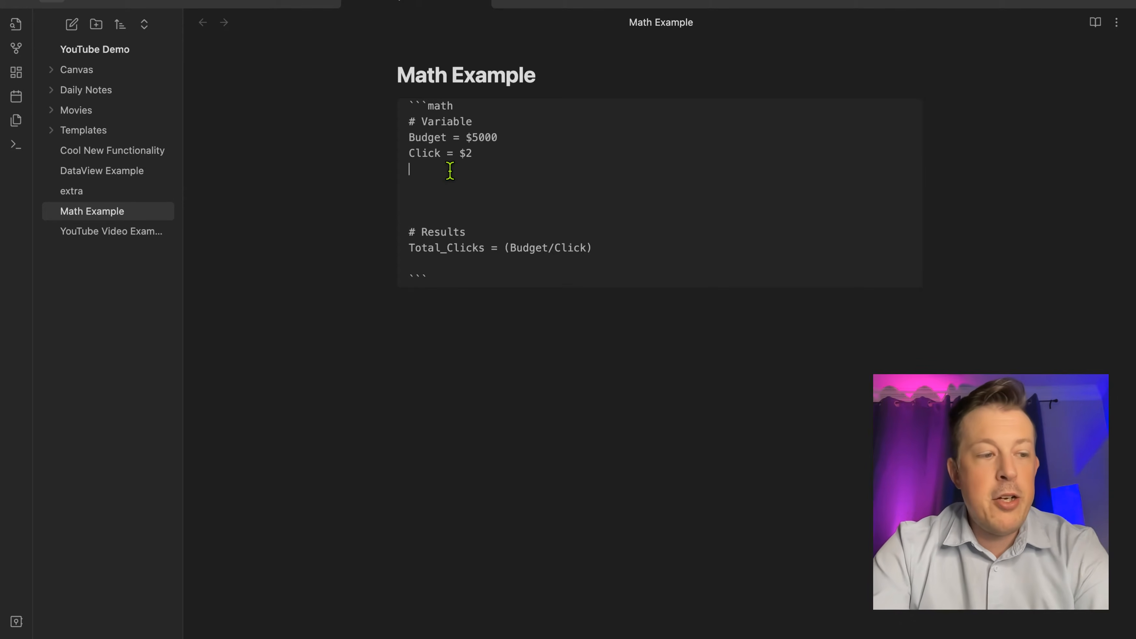
pyautogui.write('We')
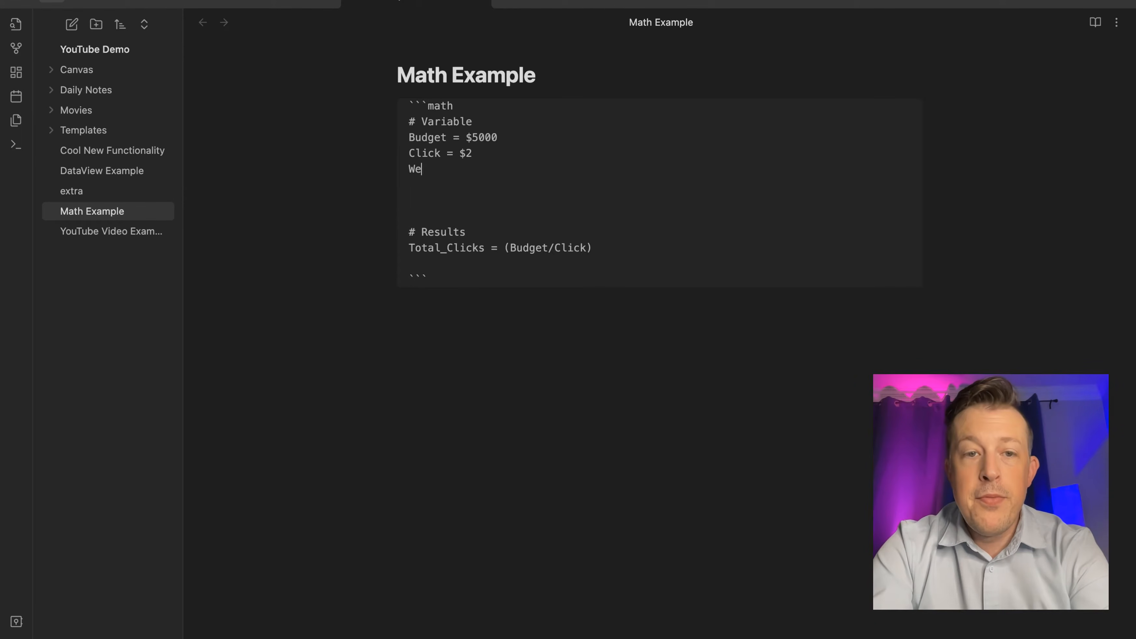
pyautogui.write('bsite_Con')
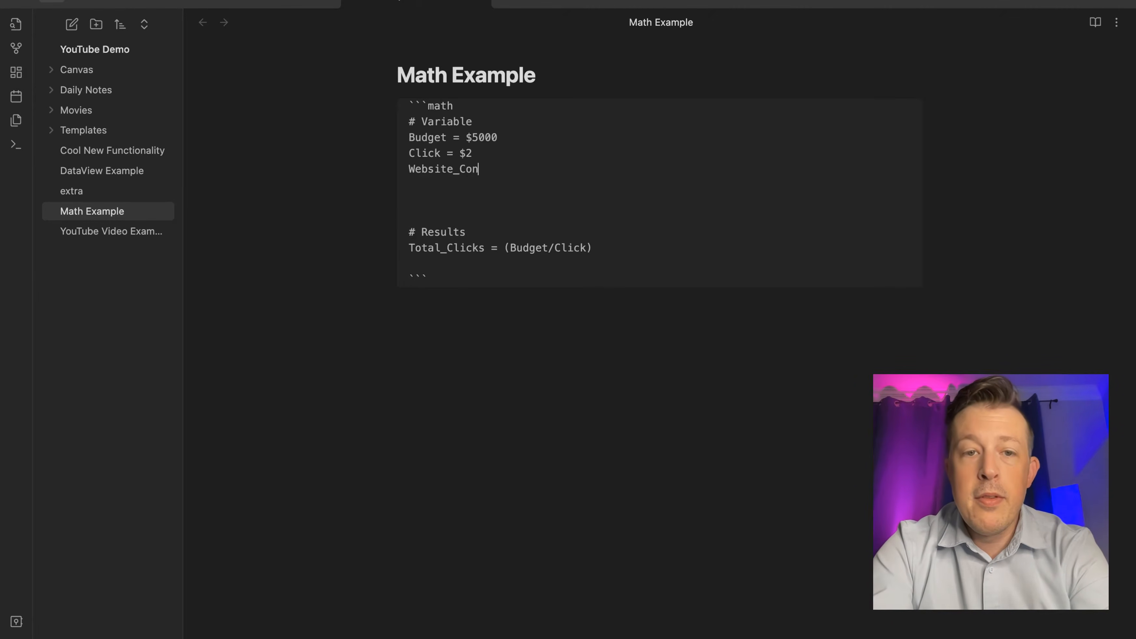
pyautogui.write('version ')
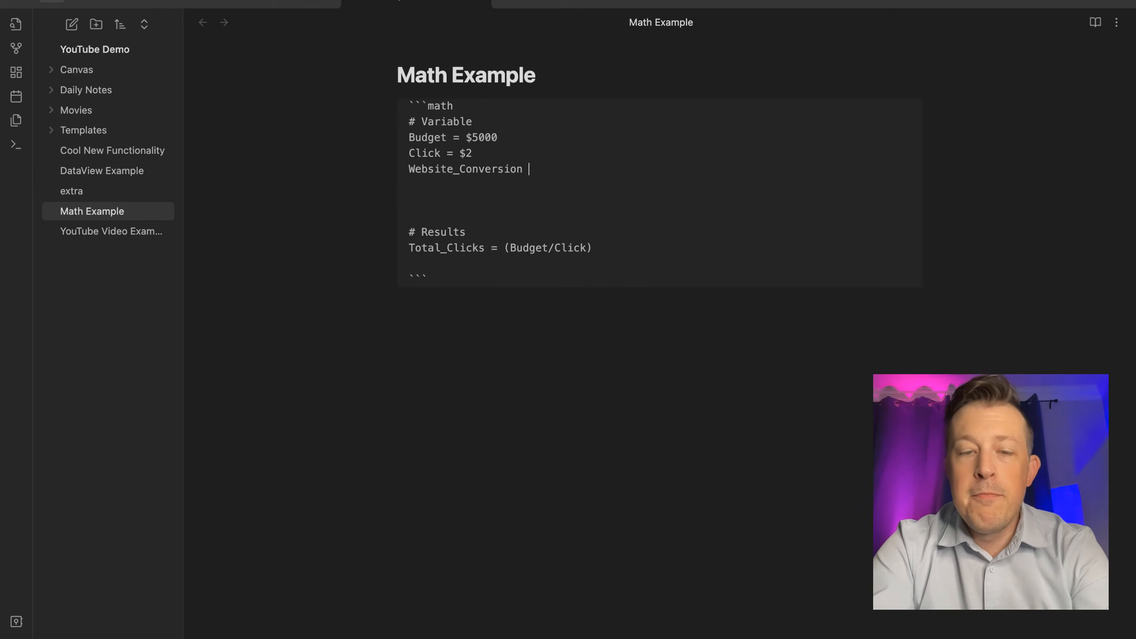
pyautogui.write('= 2%')
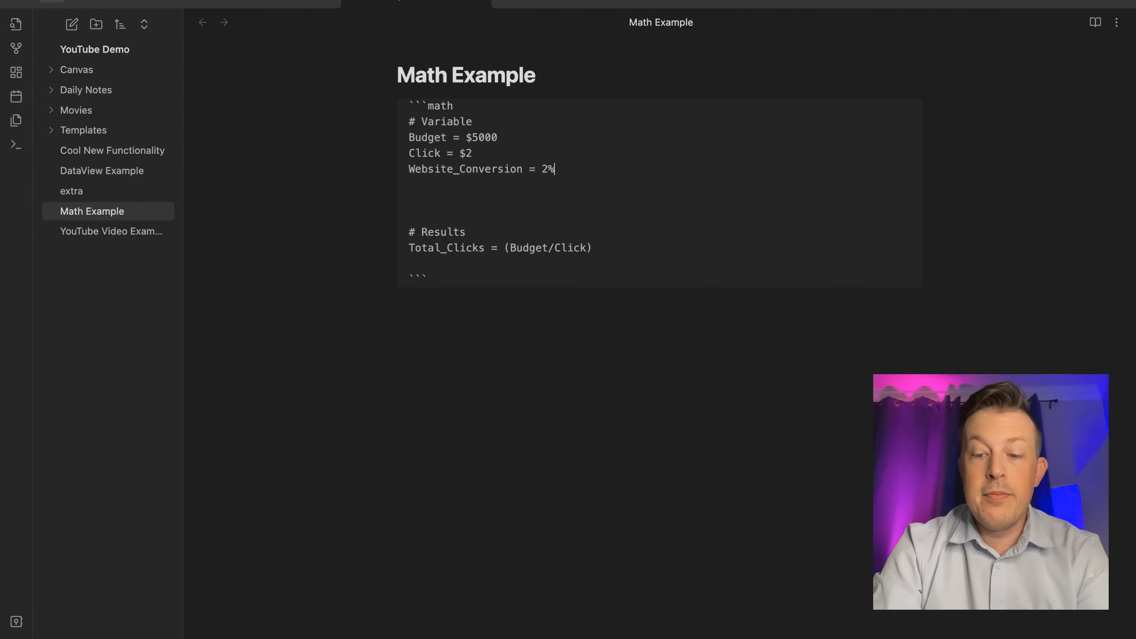
# Define Customer_Value = $1000, without a thousands comma, on the line below Website_Conversion
pyautogui.press('Return')
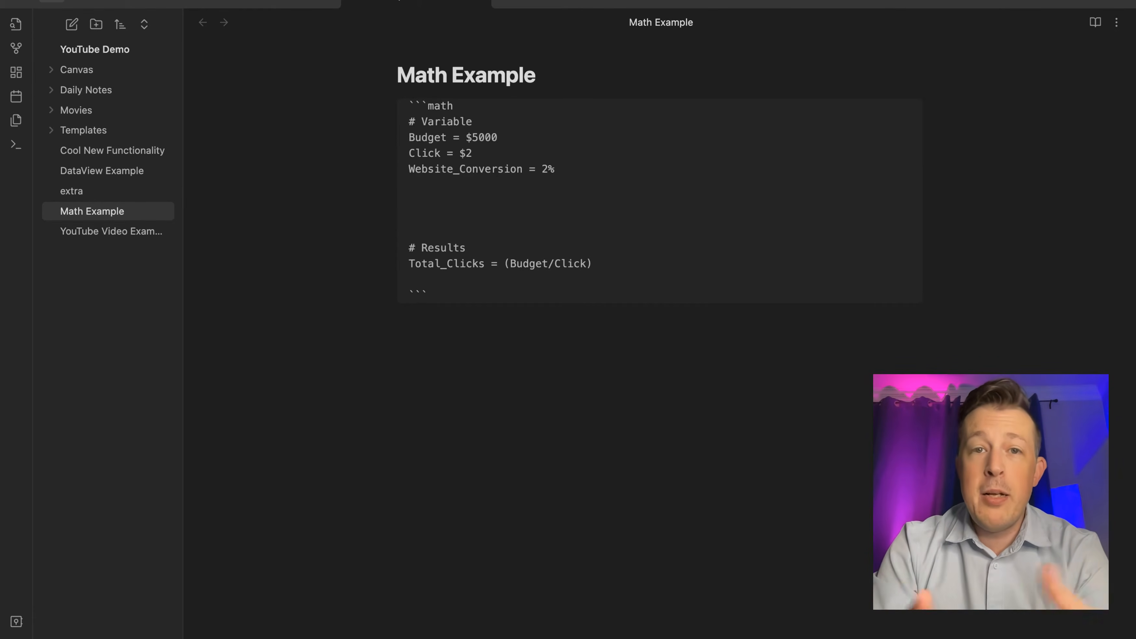
pyautogui.write('Customer_Value = ')
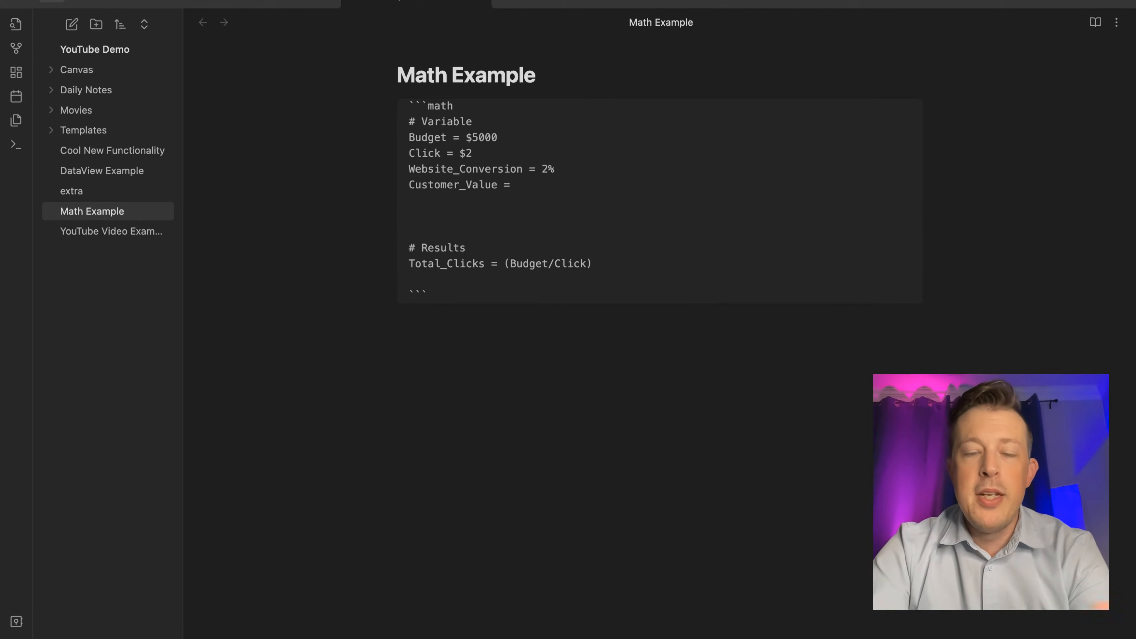
pyautogui.write('$1,000')
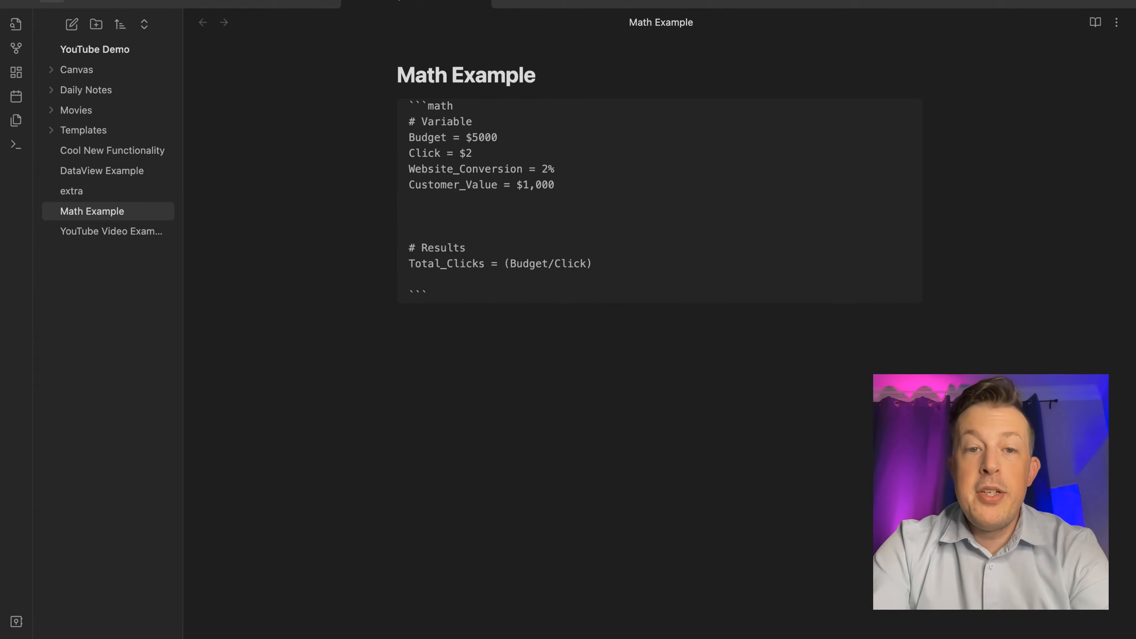
pyautogui.press('Left')
pyautogui.press('BackSpace')
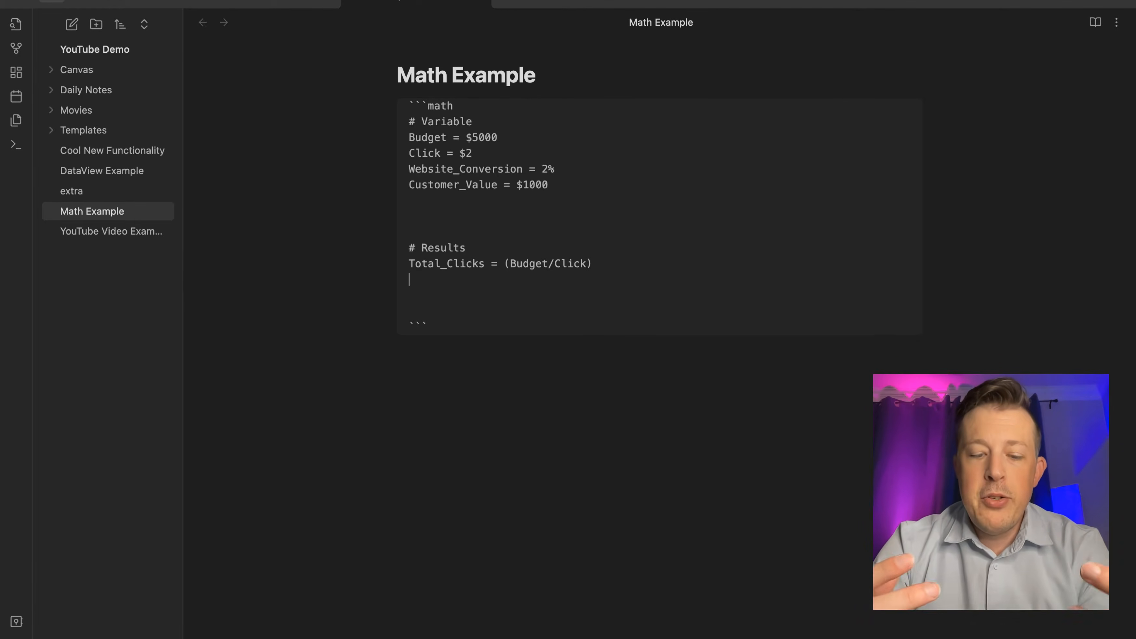
# Start a Paying_Jobs = (Total_Clicks) line under the results, and rename the Total_Clicks variable above it to Total_Visits
pyautogui.write('Paying_Jobs =')
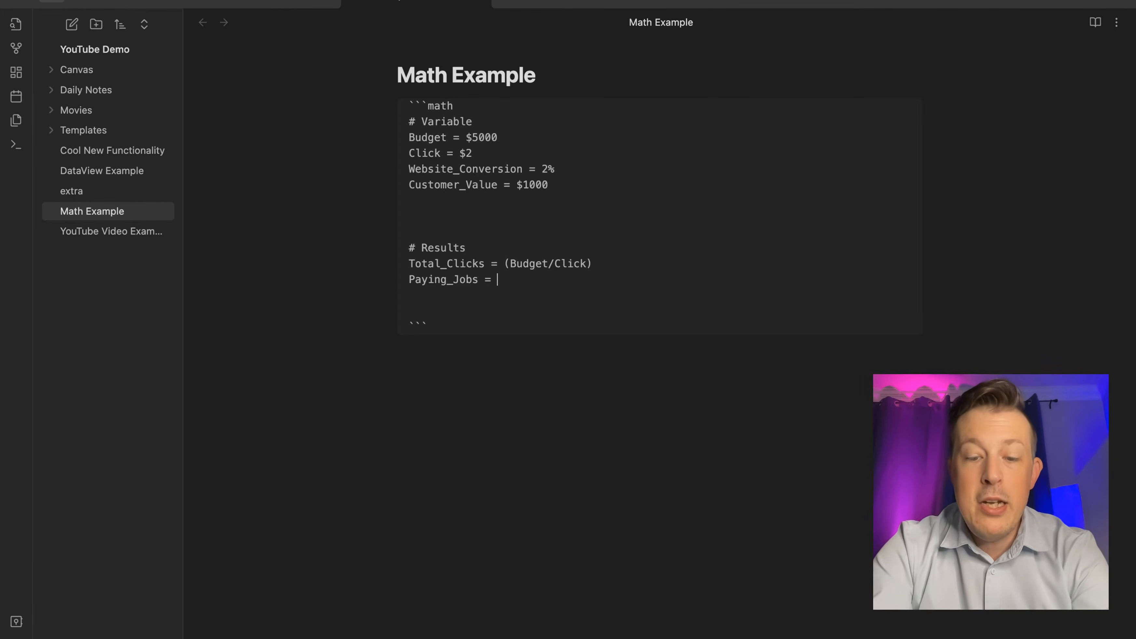
pyautogui.write(' (Total_Clicks')
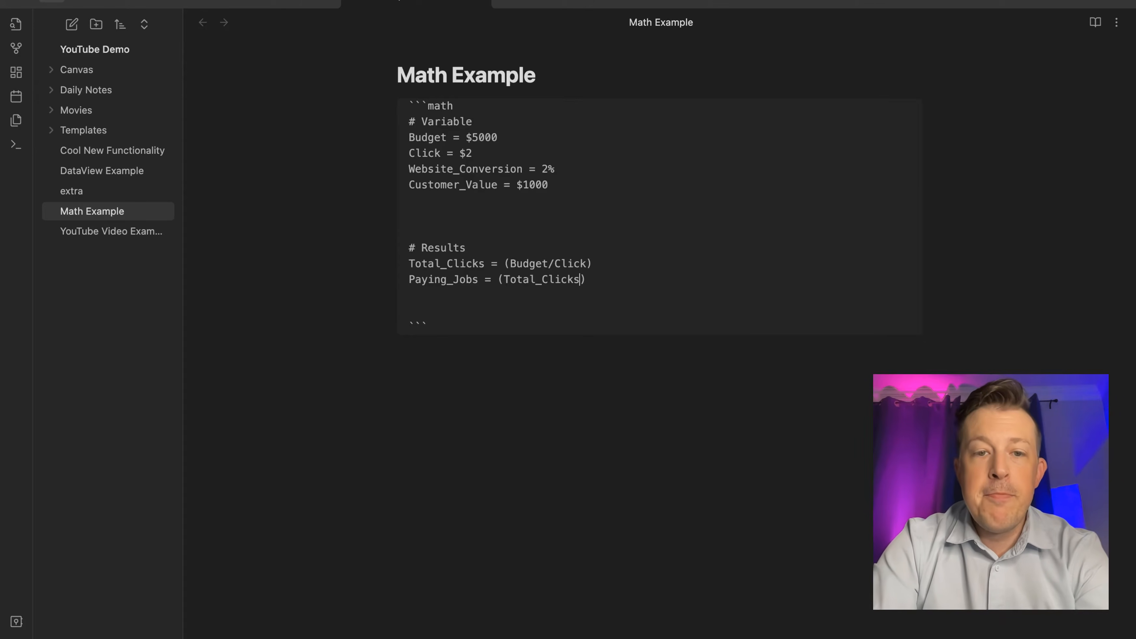
pyautogui.doubleClick(463, 264)
pyautogui.click(463, 265)
pyautogui.press('Delete')
pyautogui.press('Delete')
pyautogui.press('Delete')
pyautogui.press('Delete')
pyautogui.press('BackSpace')
pyautogui.press('BackSpace')
pyautogui.write('Visits')
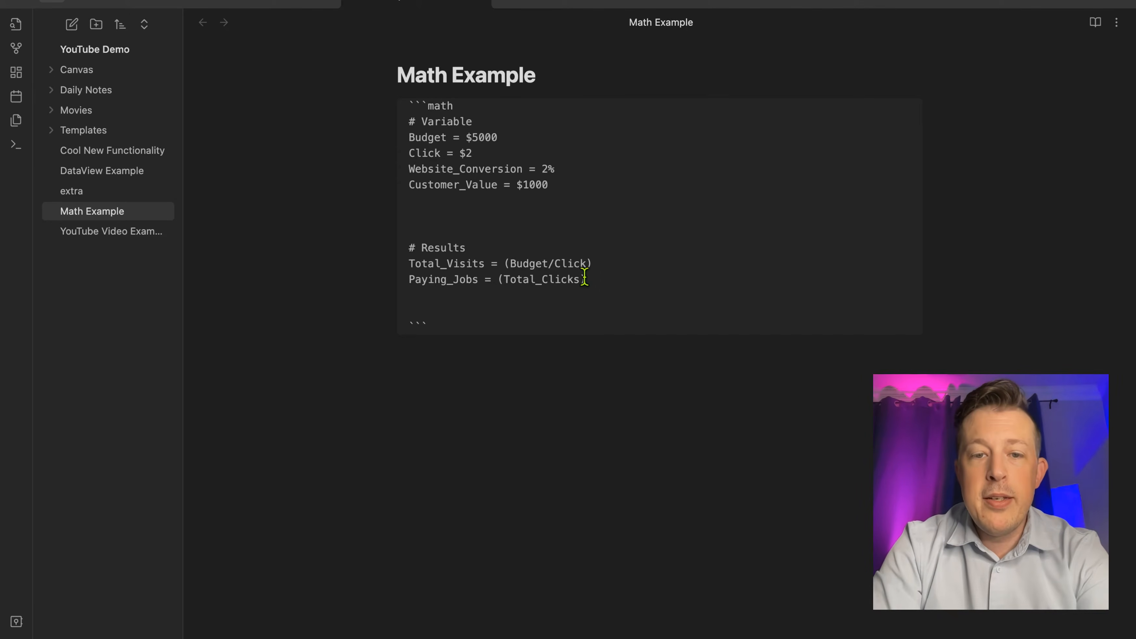
# Change the Paying_Jobs formula to (Total_Visits * Website_Conversion)
pyautogui.moveTo(584, 278); pyautogui.dragTo(503, 280)
pyautogui.write('tota')
pyautogui.press('Return')
pyautogui.write('* ')
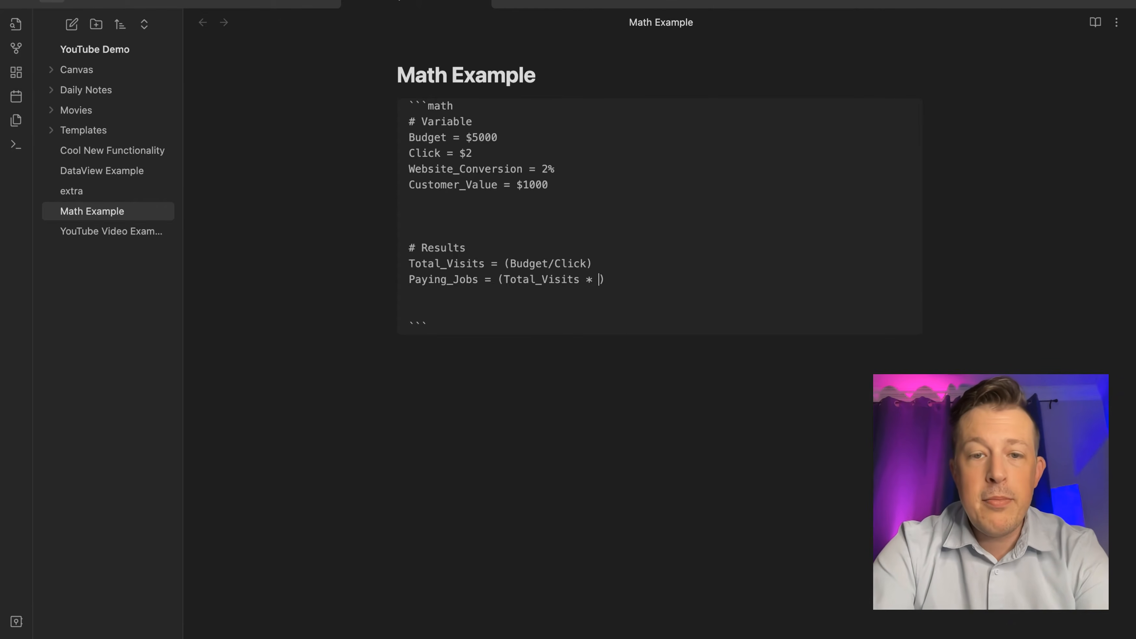
pyautogui.write('Web')
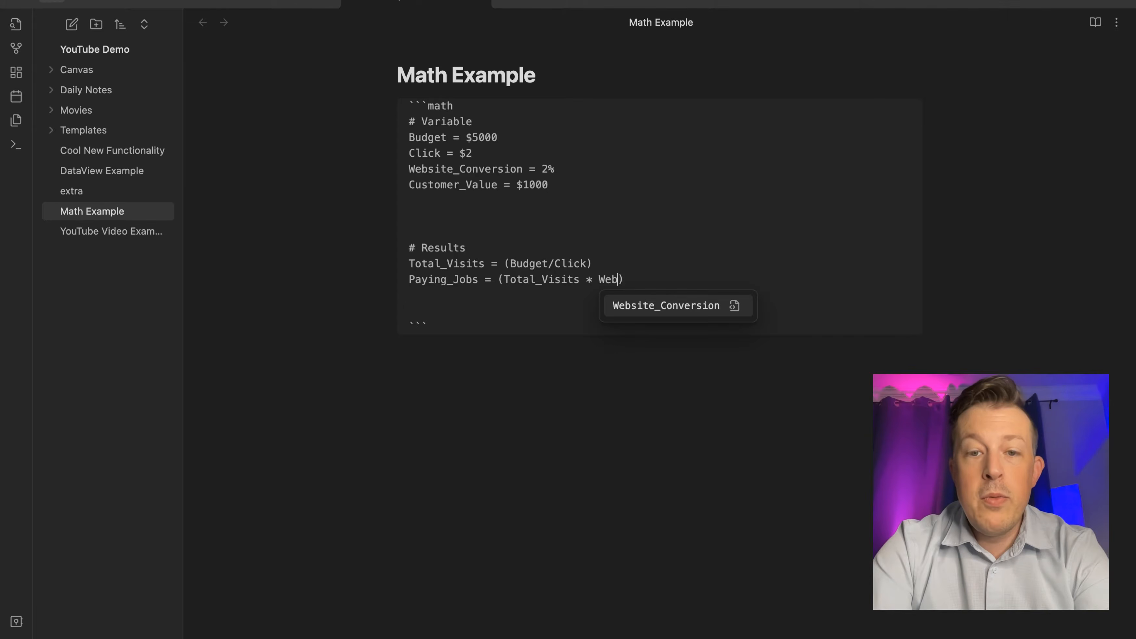
pyautogui.press('Return')
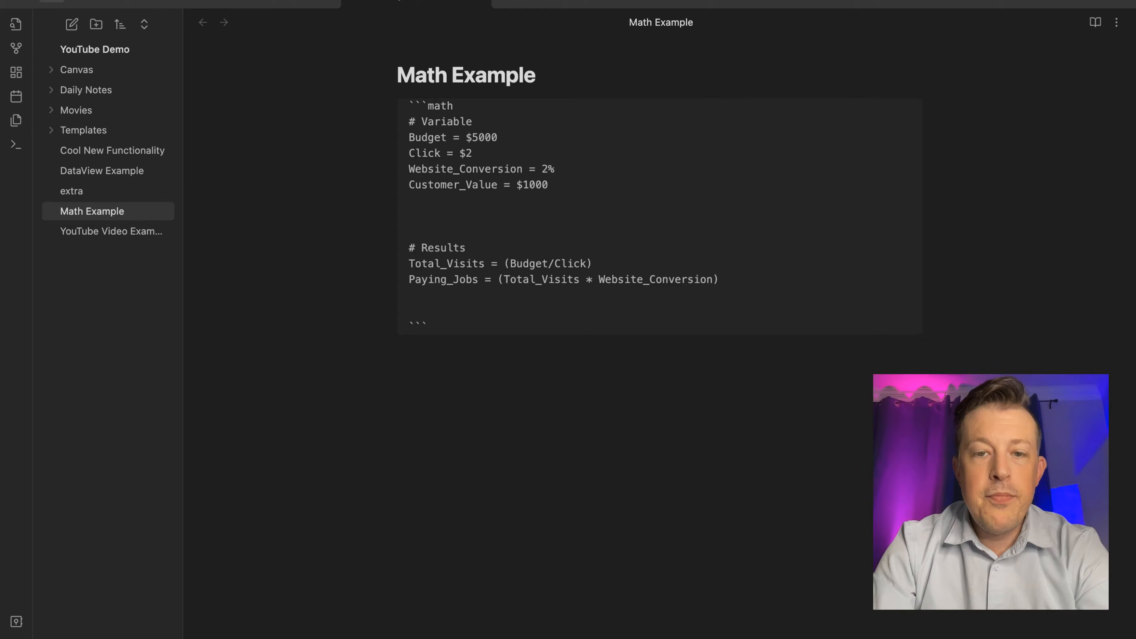
# Leave the math block to render it, and examine the calculated Website_Conversion and Paying_Jobs values
pyautogui.press('Down')
pyautogui.press('Down')
pyautogui.press('Down')
pyautogui.press('Down')
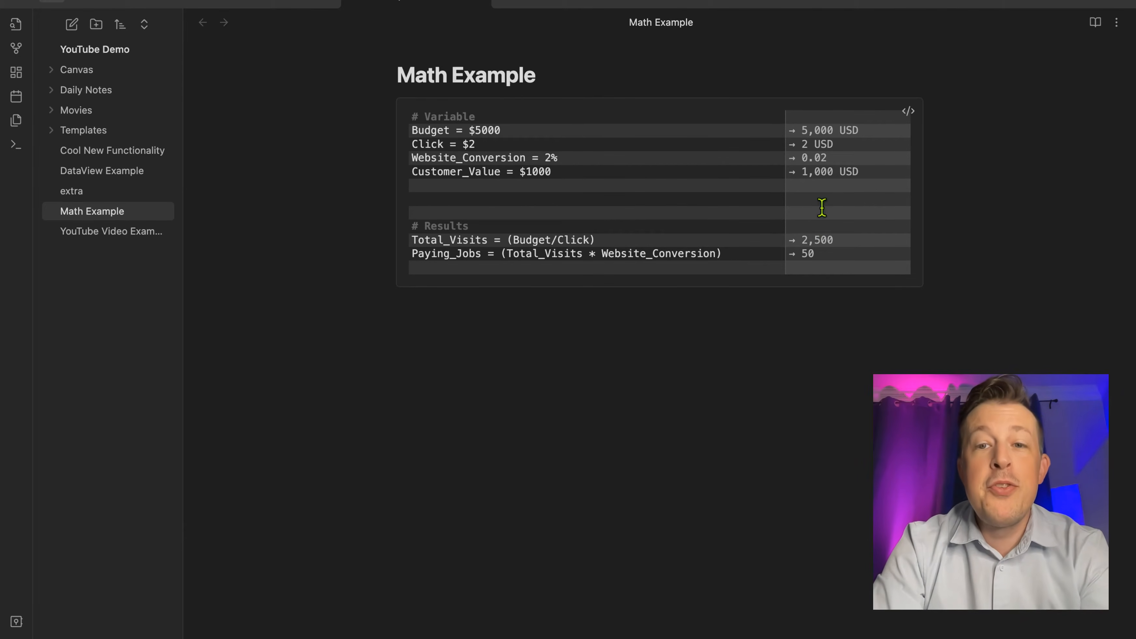
pyautogui.moveTo(827, 158); pyautogui.dragTo(802, 156)
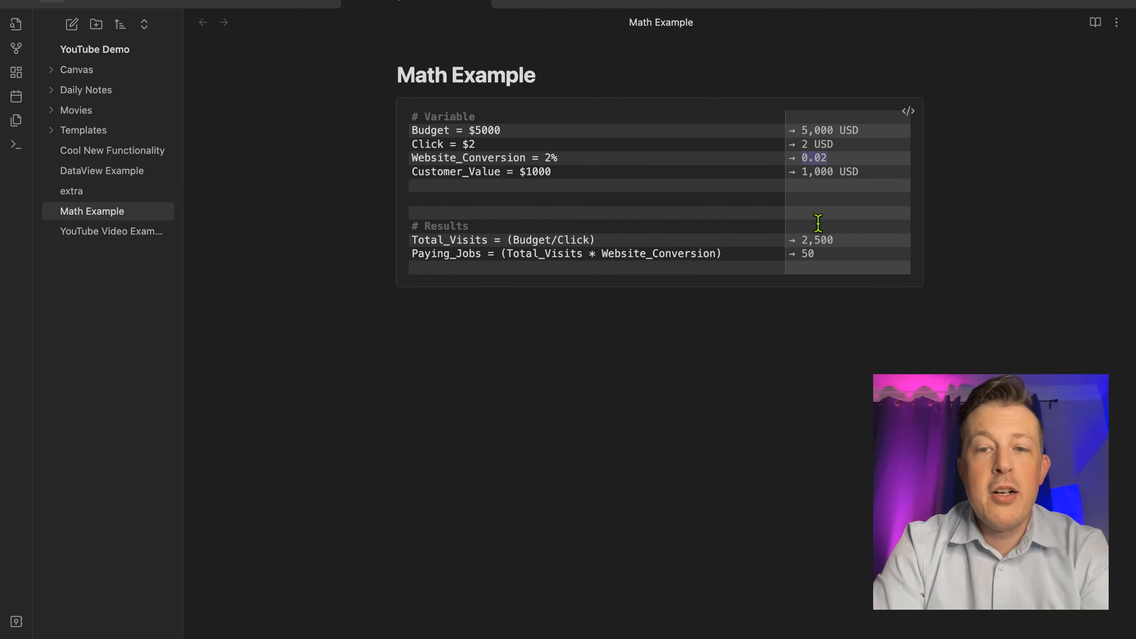
pyautogui.click(814, 253)
pyautogui.doubleClick(814, 253)
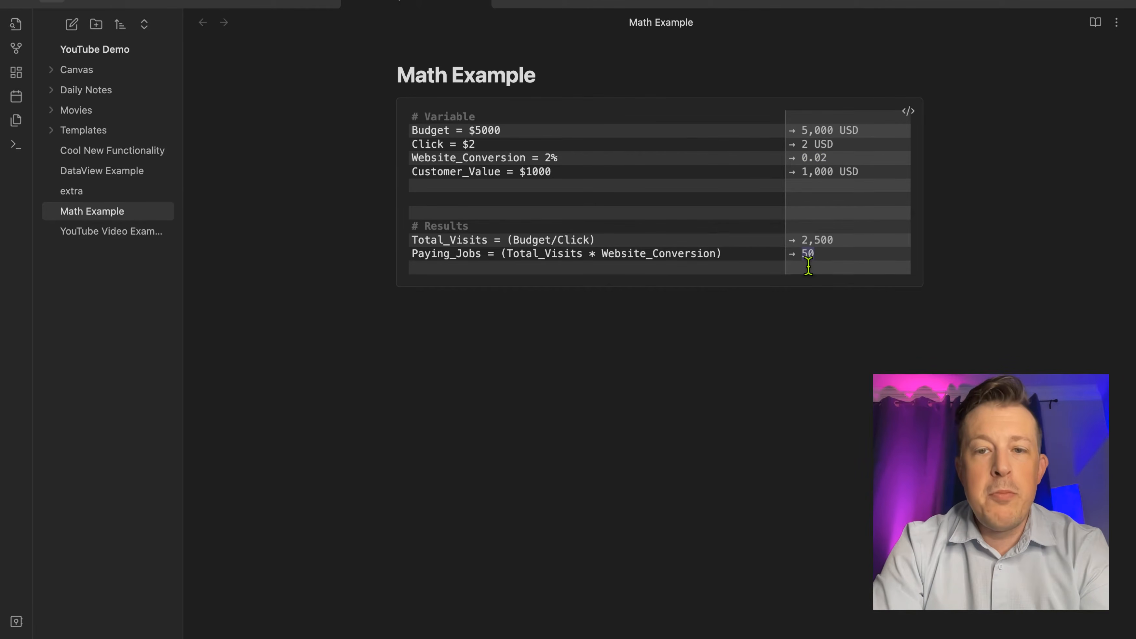
# Add Total_Value = (Customer_Value * Website_Conversion) below the Paying_Jobs line and render the math block
pyautogui.click(710, 318)
pyautogui.press('Up')
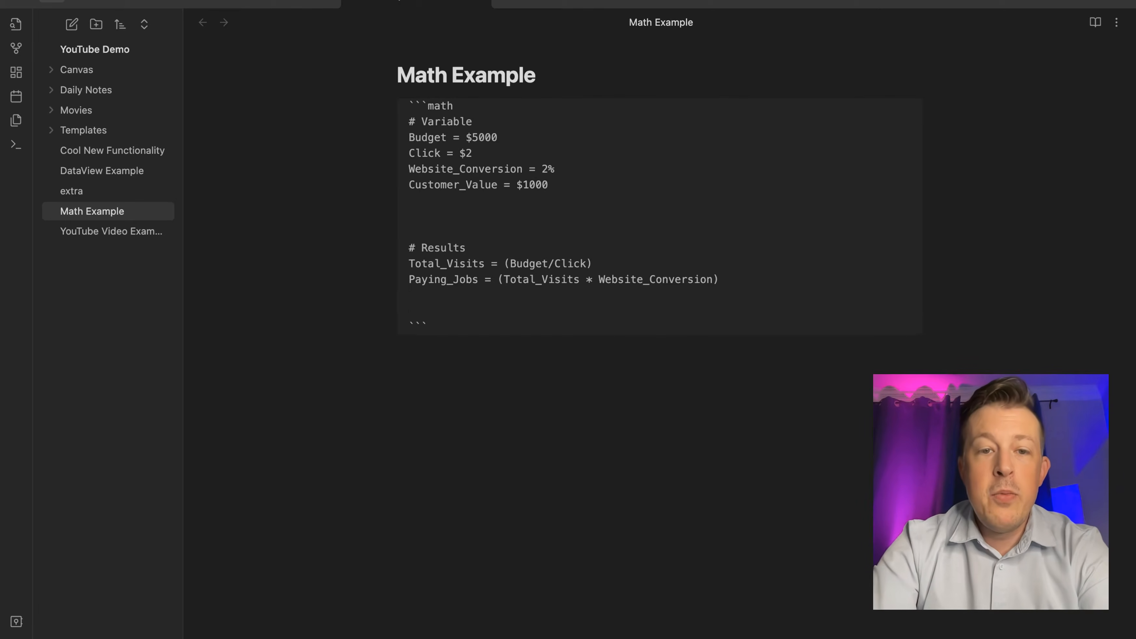
pyautogui.write('Pa')
pyautogui.press('BackSpace')
pyautogui.press('BackSpace')
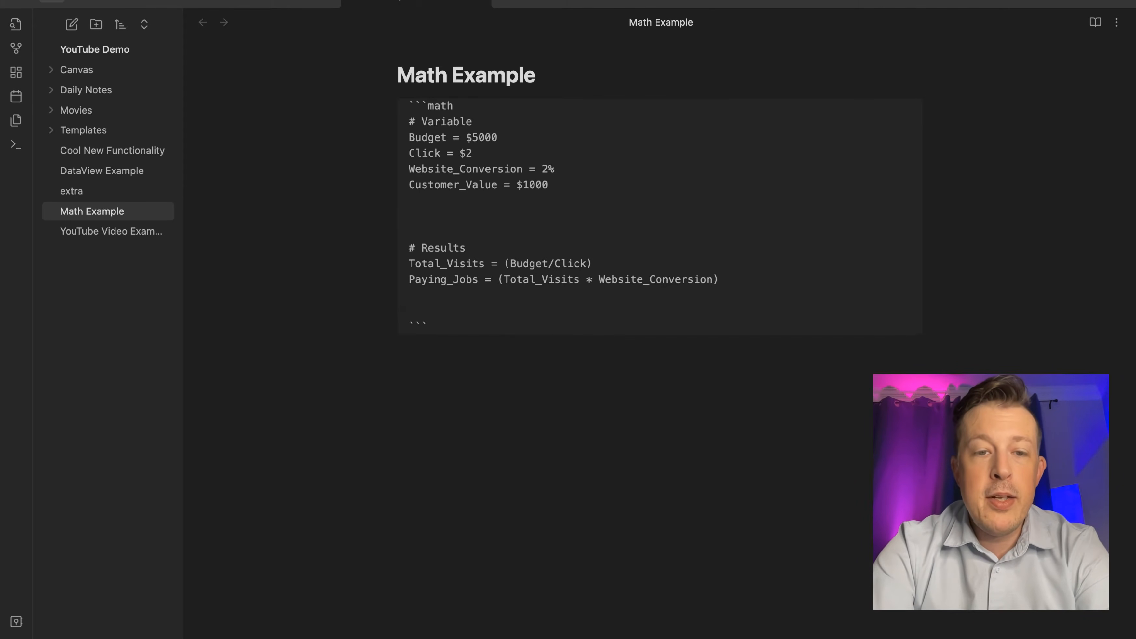
pyautogui.write('Total_Value')
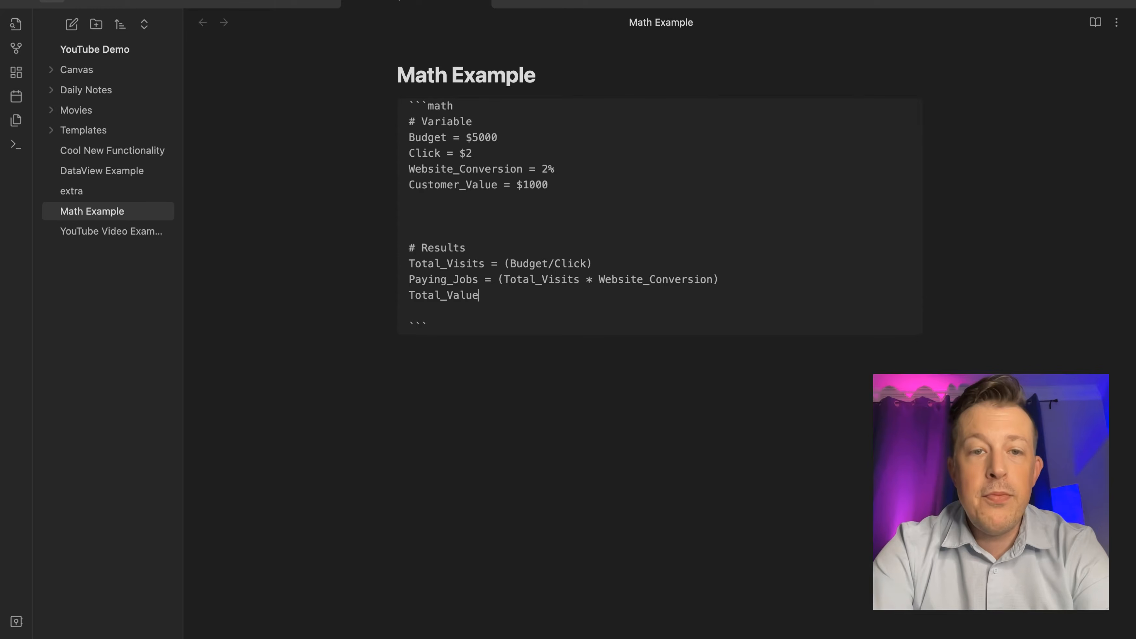
pyautogui.write(' = ')
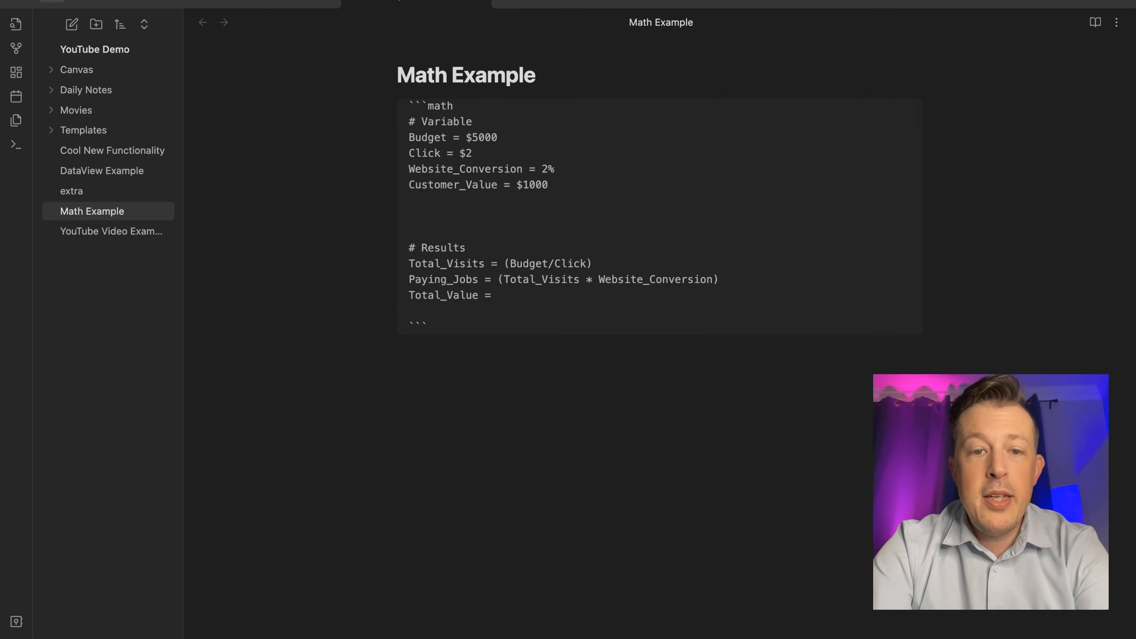
pyautogui.write('(Cus')
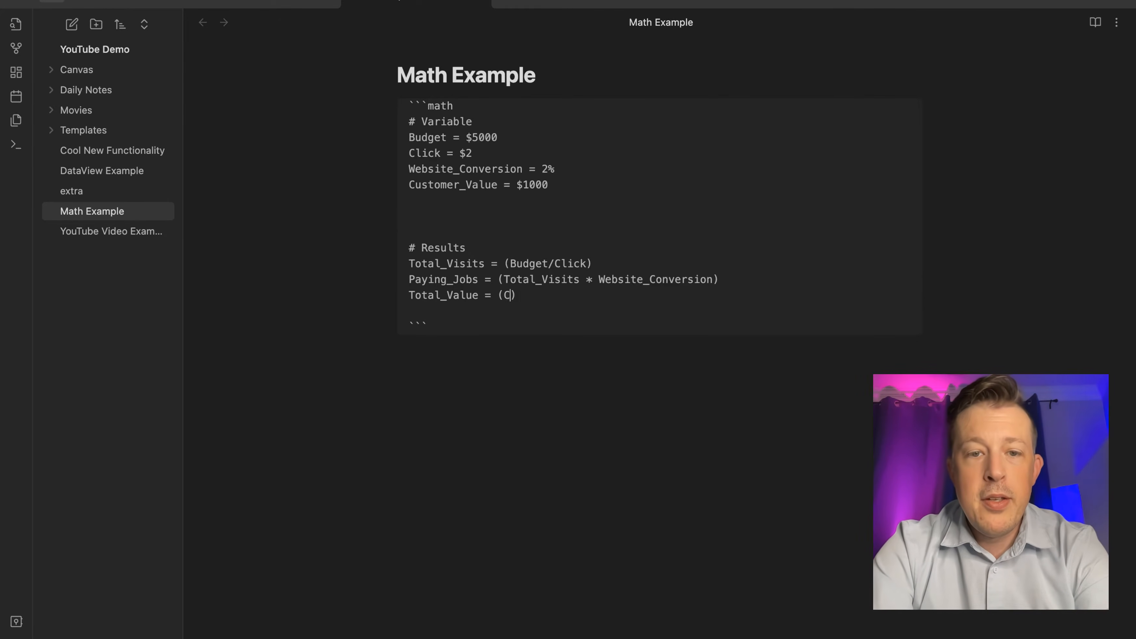
pyautogui.press('Return')
pyautogui.write('*')
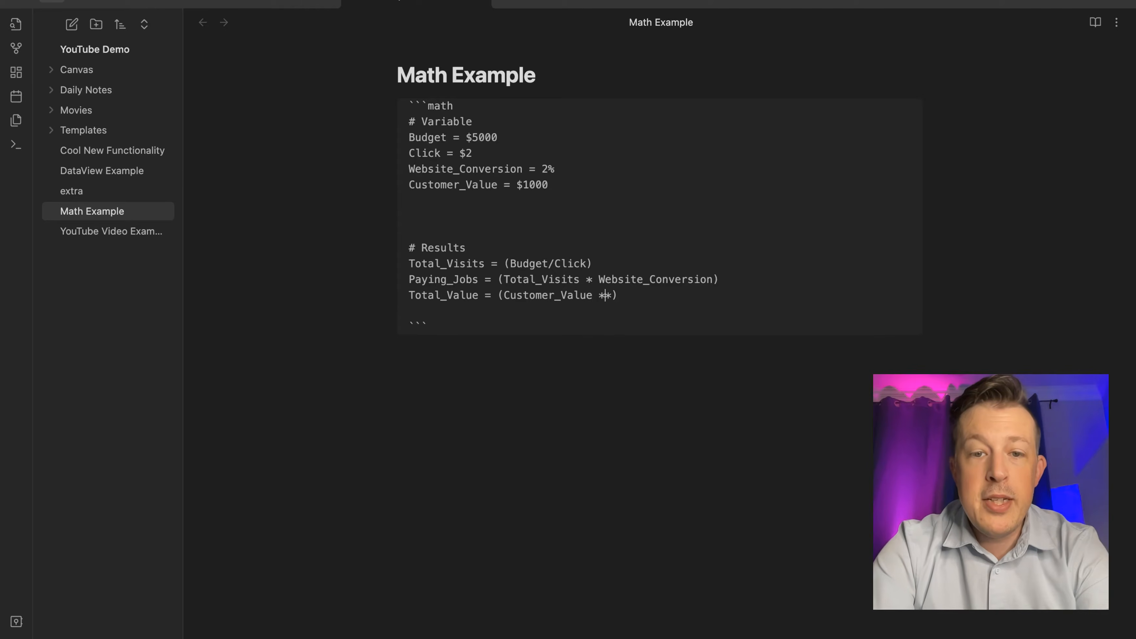
pyautogui.press('Delete')
pyautogui.write('Webs')
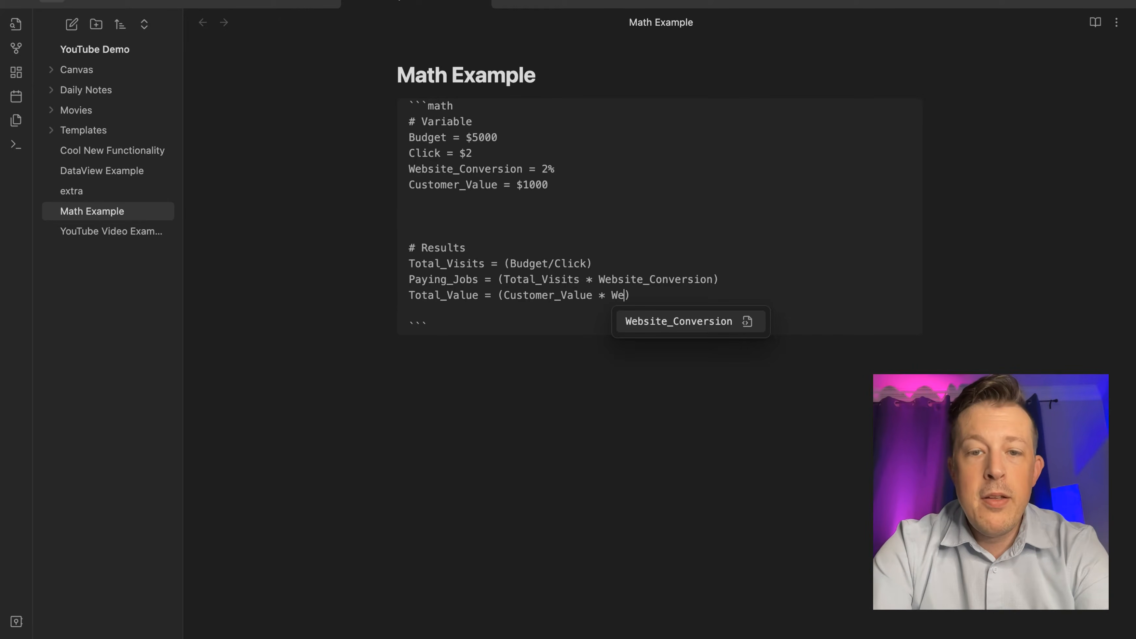
pyautogui.press('Return')
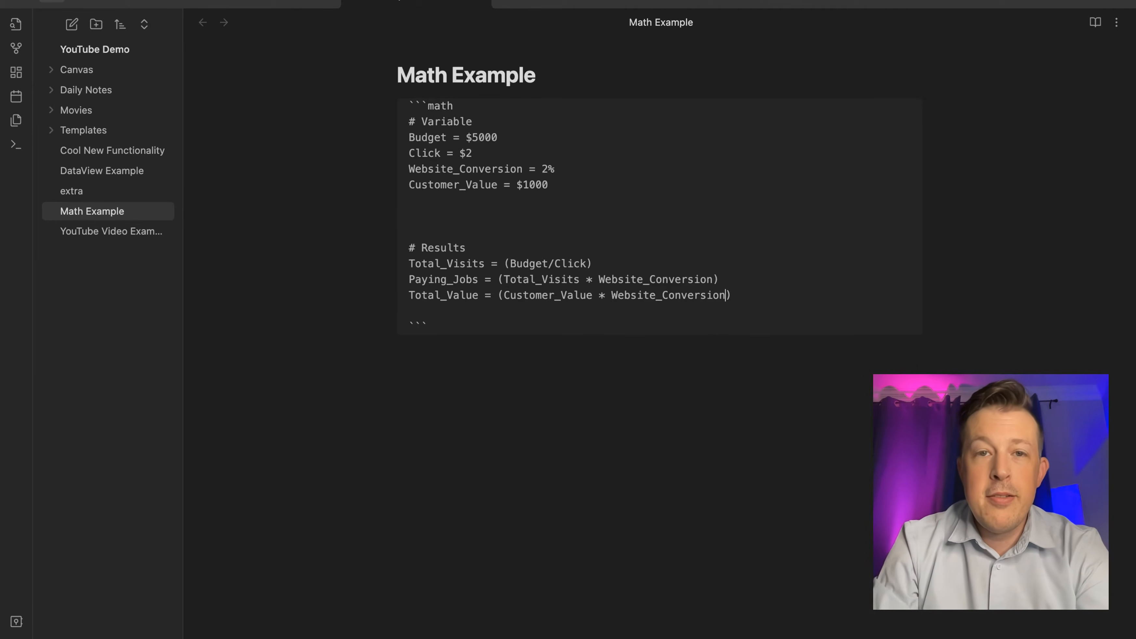
pyautogui.press('Down')
pyautogui.press('Down')
pyautogui.press('Down')
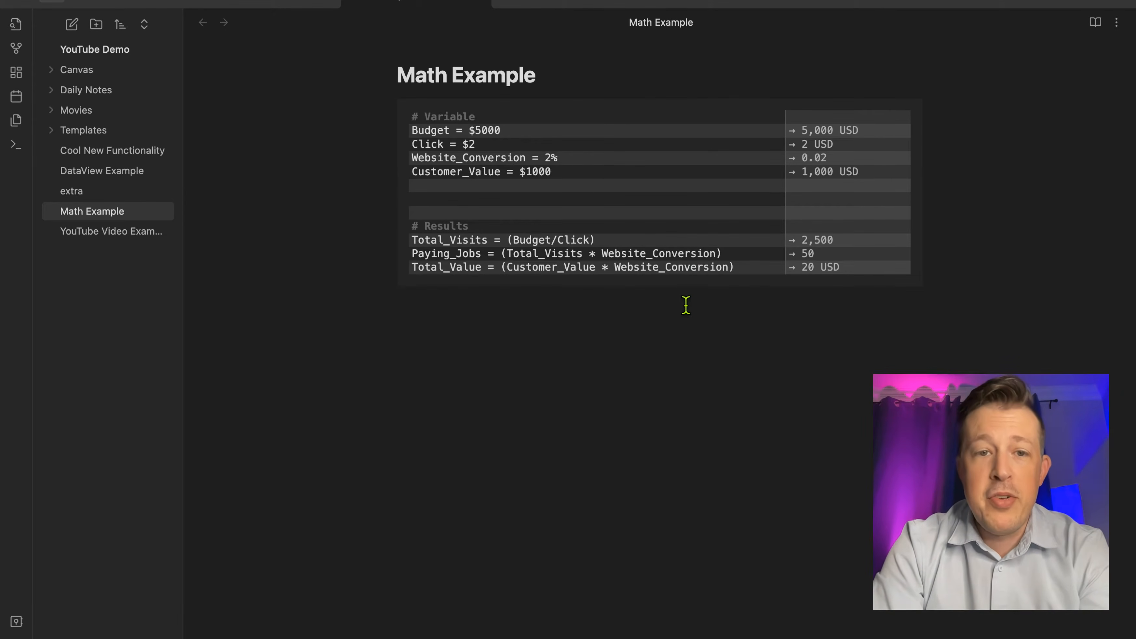
# Change the Total_Value formula to (Customer_Value * Paying_Jobs) and render the math block
pyautogui.press('Up')
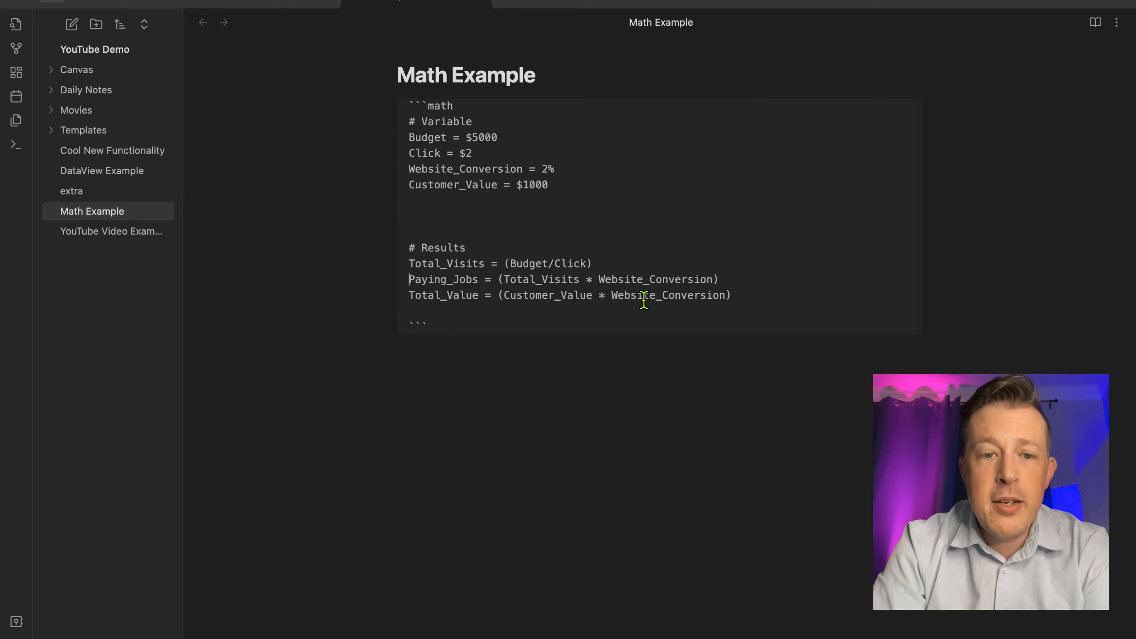
pyautogui.moveTo(613, 295); pyautogui.dragTo(727, 295)
pyautogui.write('Pay')
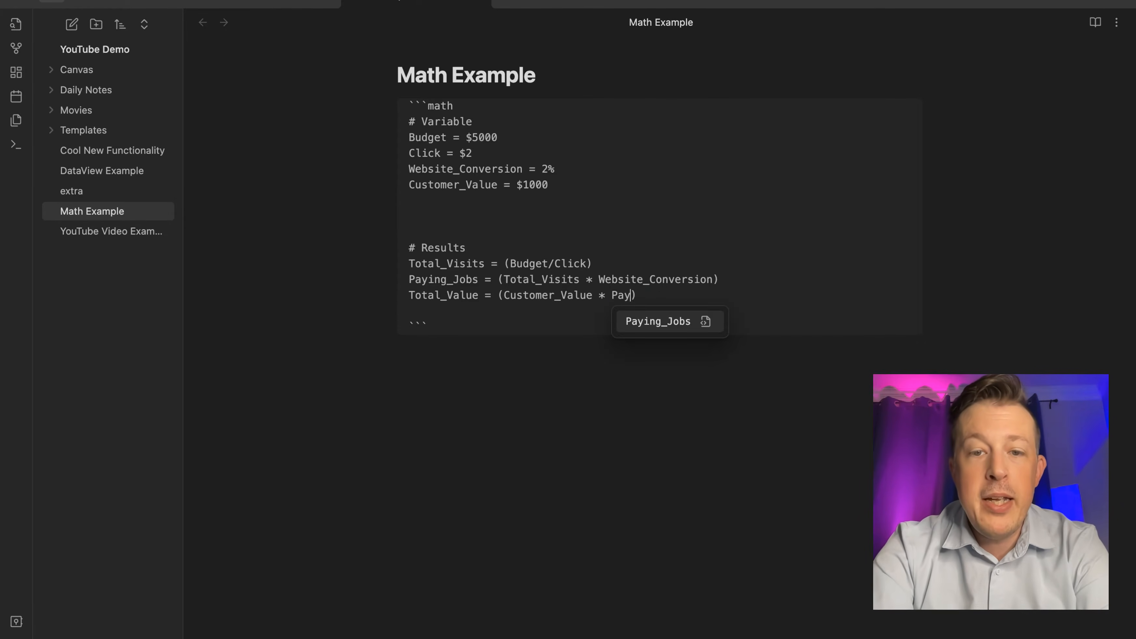
pyautogui.press('Return')
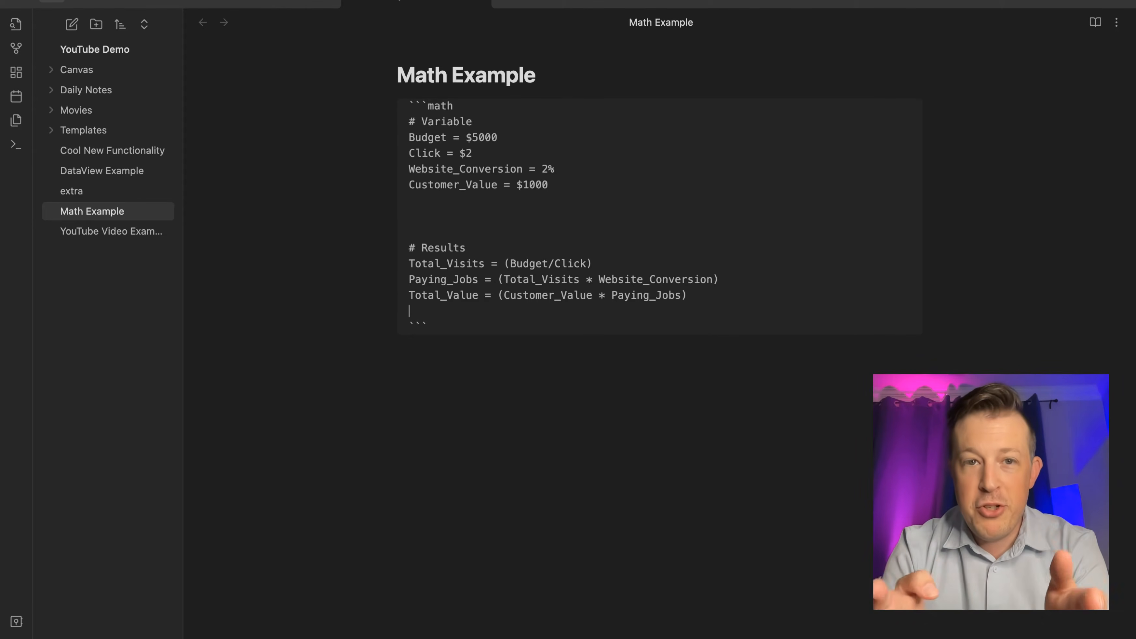
pyautogui.press('Down')
pyautogui.press('Down')
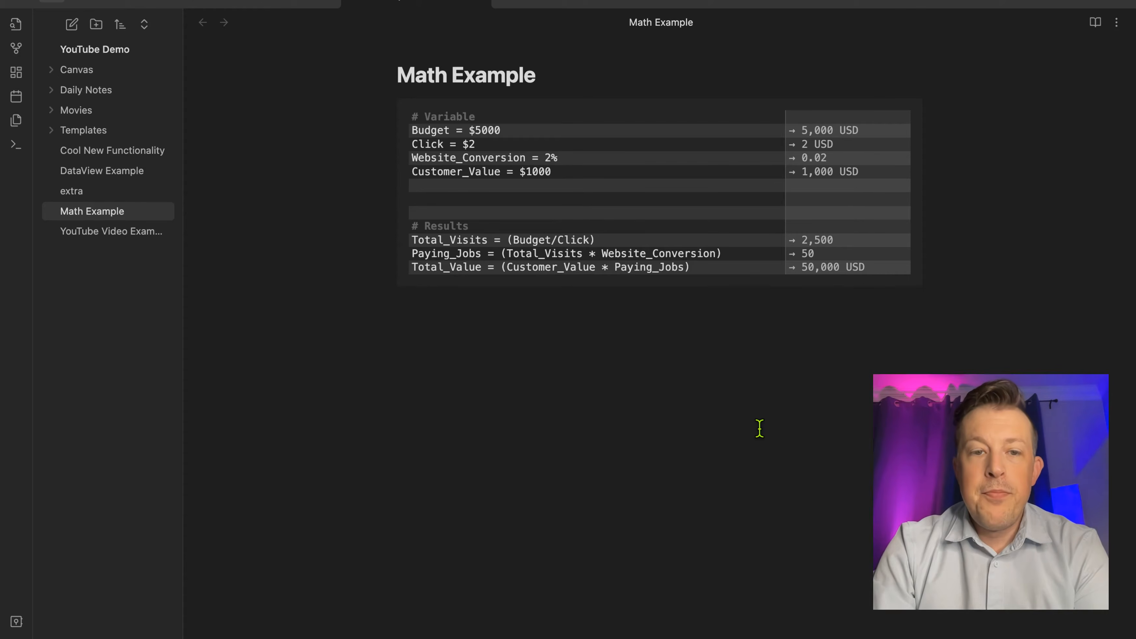
# Start a second math code block below the first one, with the comment heading "# Tickets"
pyautogui.press('Return')
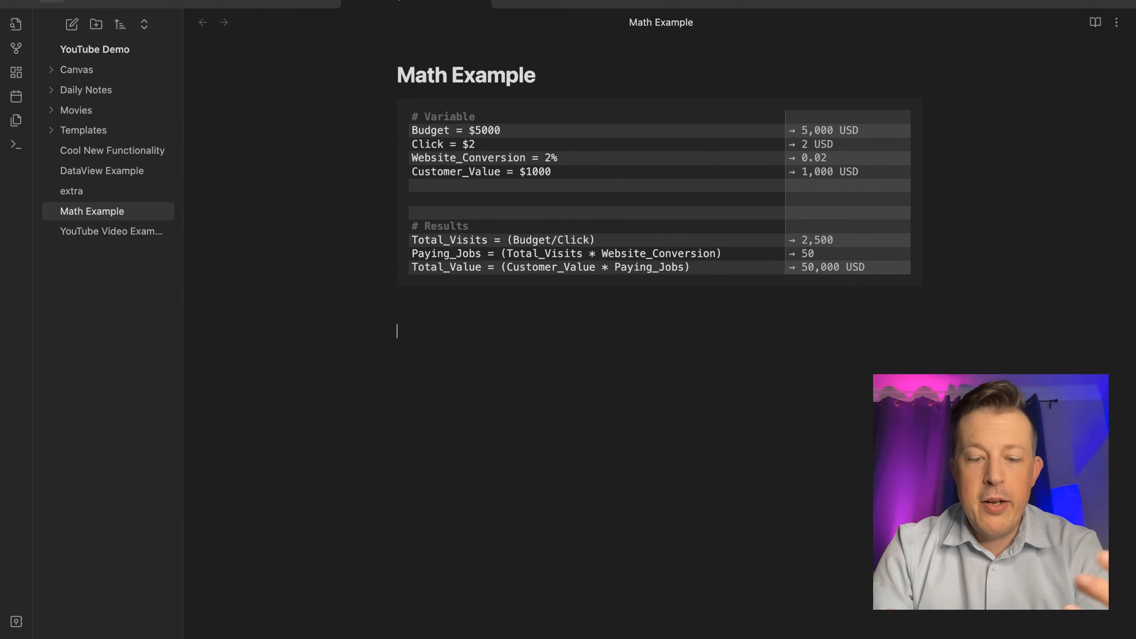
pyautogui.write('``')
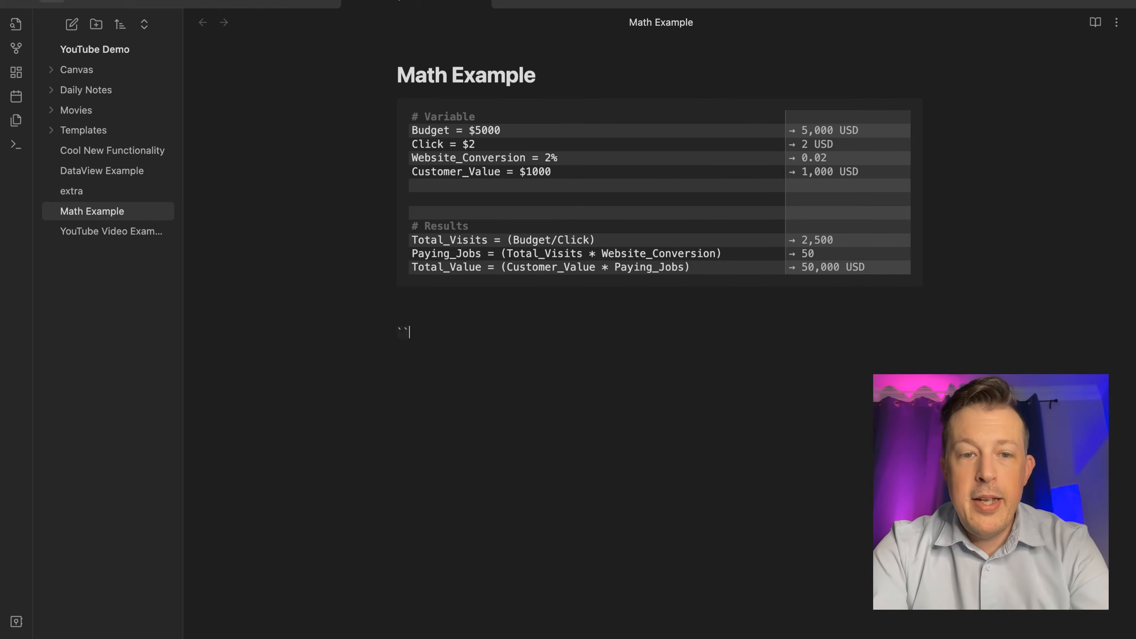
pyautogui.write('`math')
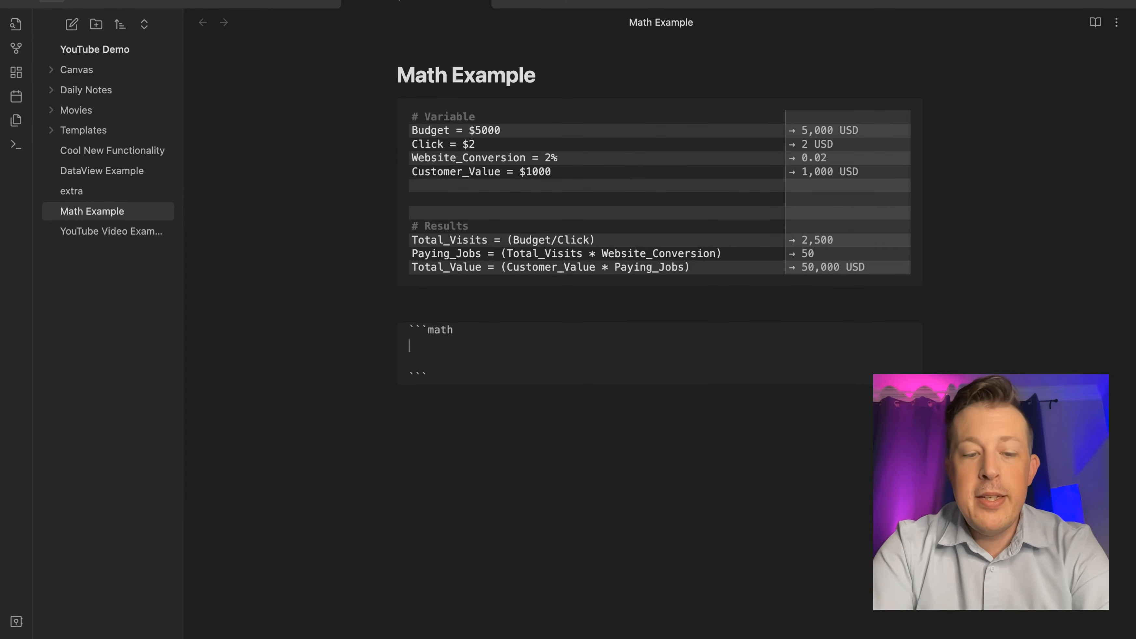
pyautogui.write('# Tickets ')
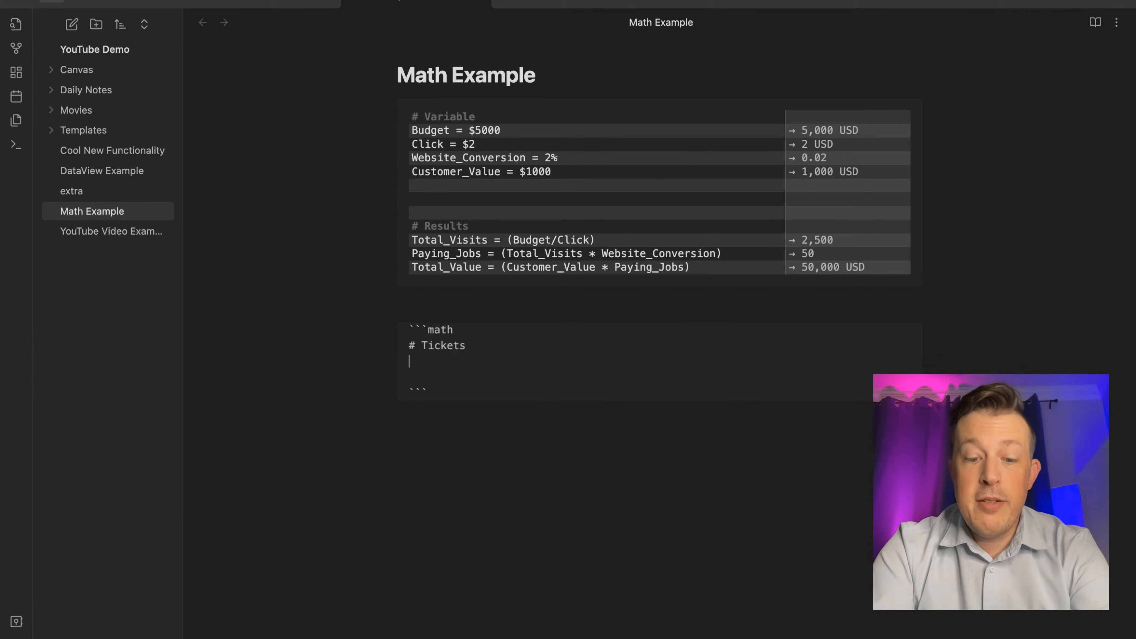
pyautogui.write('General')
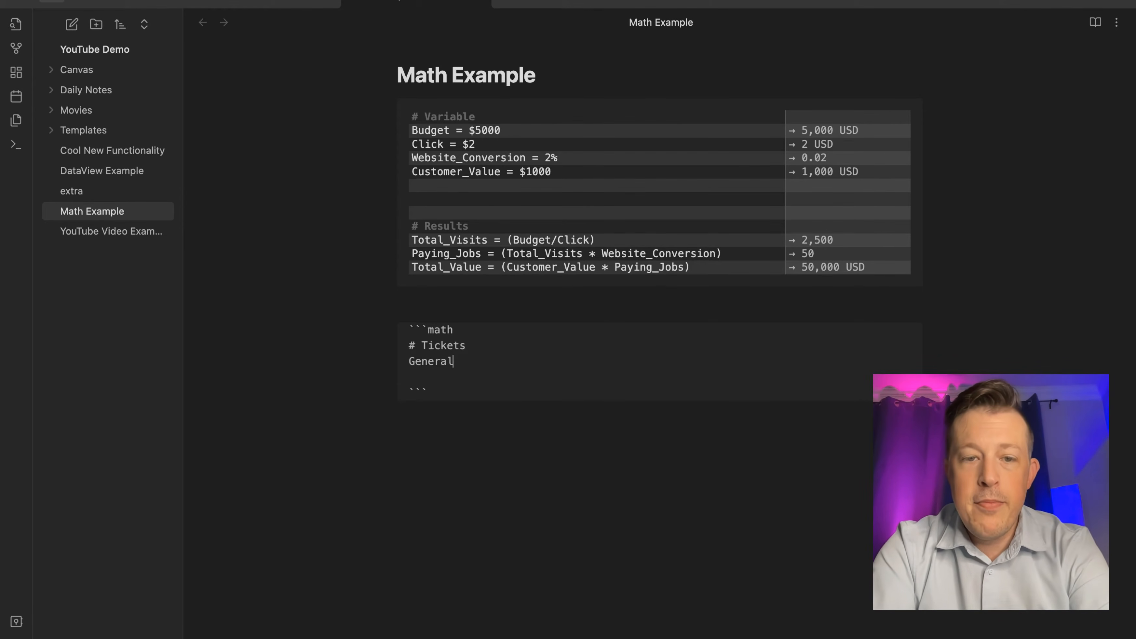
pyautogui.press('BackSpace')
pyautogui.press('BackSpace')
pyautogui.press('BackSpace')
pyautogui.press('BackSpace')
pyautogui.press('BackSpace')
pyautogui.press('BackSpace')
pyautogui.press('BackSpace')
# Add the ticket prices Early_Bird = $20, General_Admission = $30 and VIP = $40 under the Tickets heading
pyautogui.write('Early_Bird = $20')
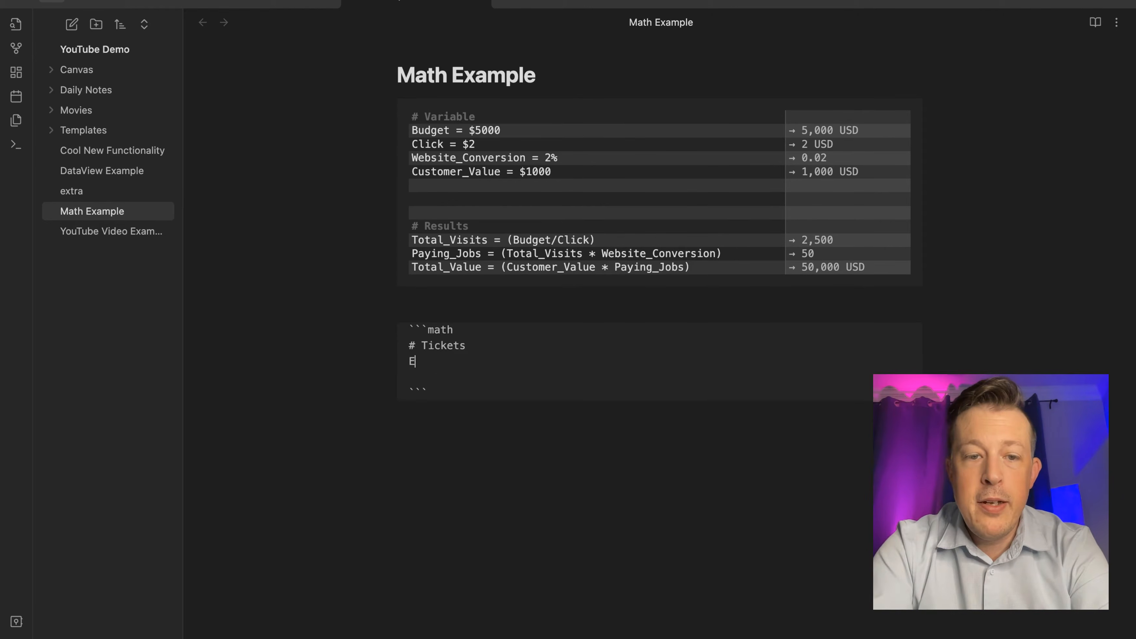
pyautogui.press('Return')
pyautogui.write('General_Admission = $30')
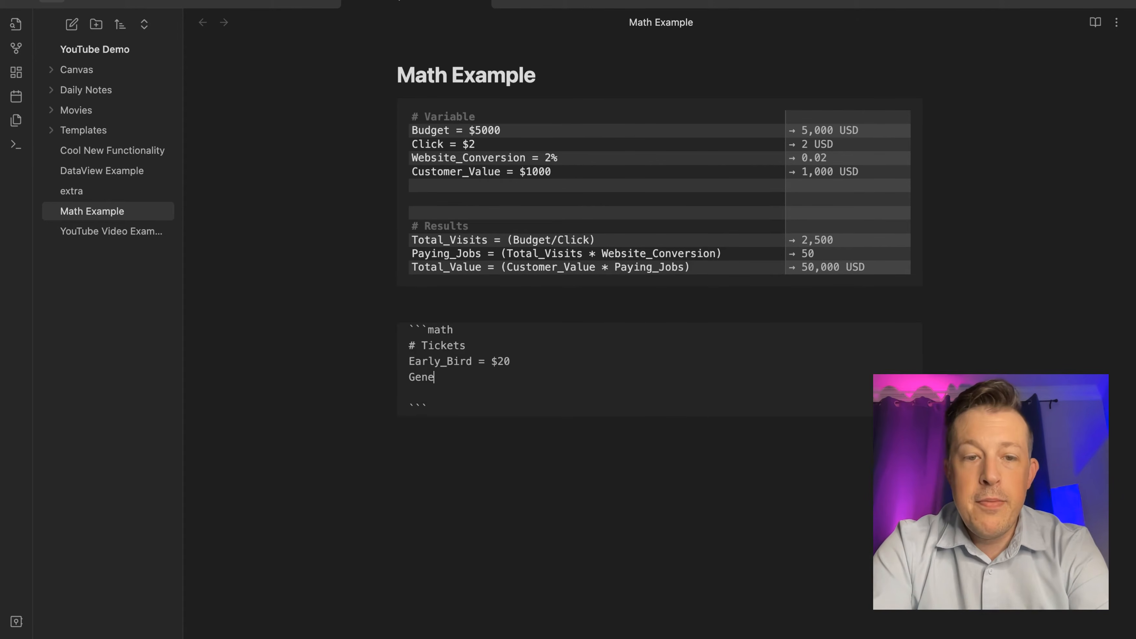
pyautogui.press('Return')
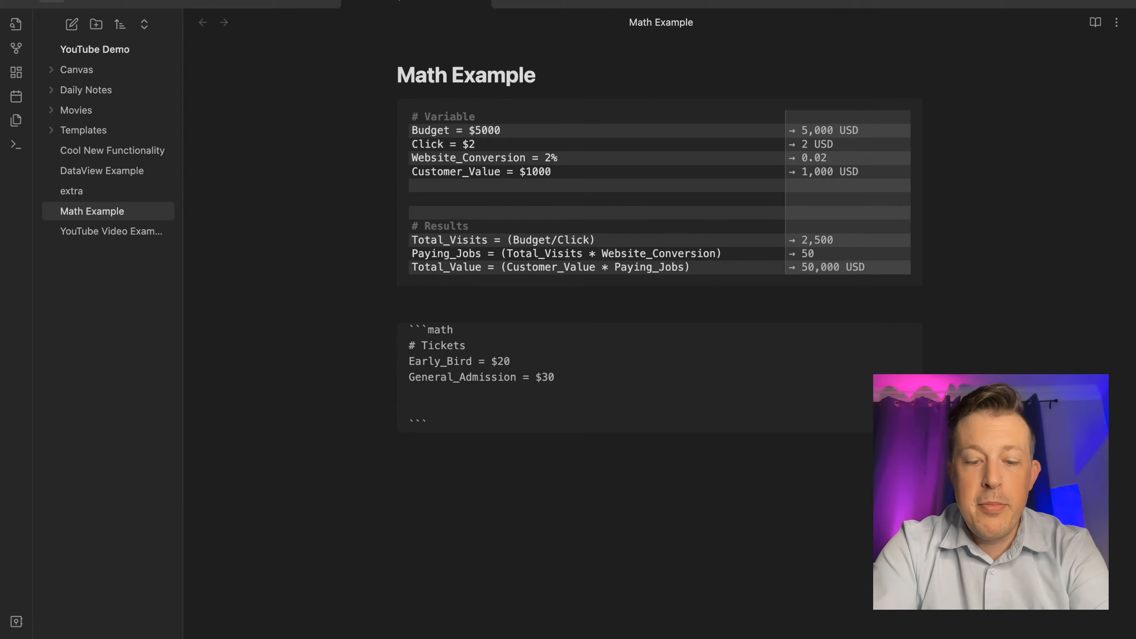
pyautogui.write('VIP = $40')
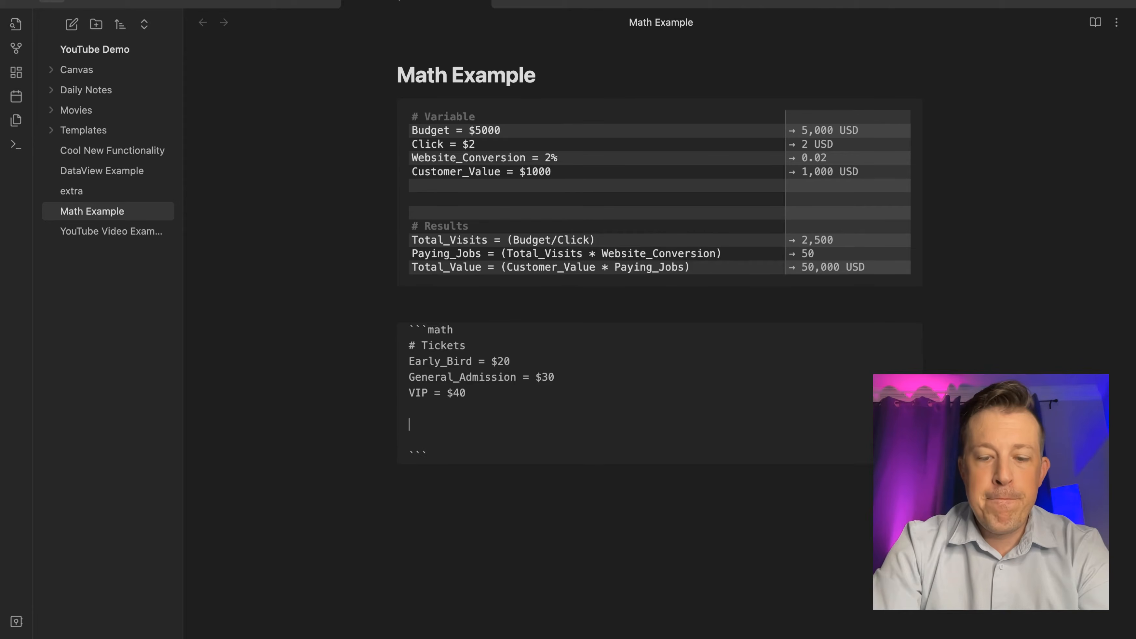
# Add an "# Inventory" heading below the ticket prices and reword it to "# Tickets Sold"
pyautogui.press('Return')
pyautogui.write('# Inventory')
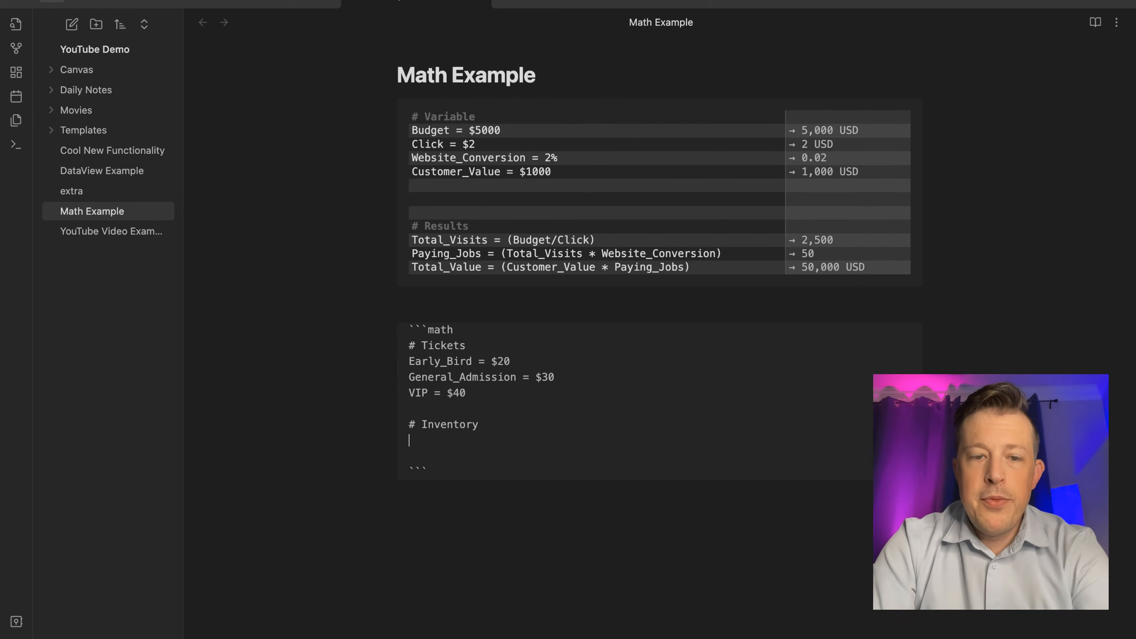
pyautogui.doubleClick(444, 425)
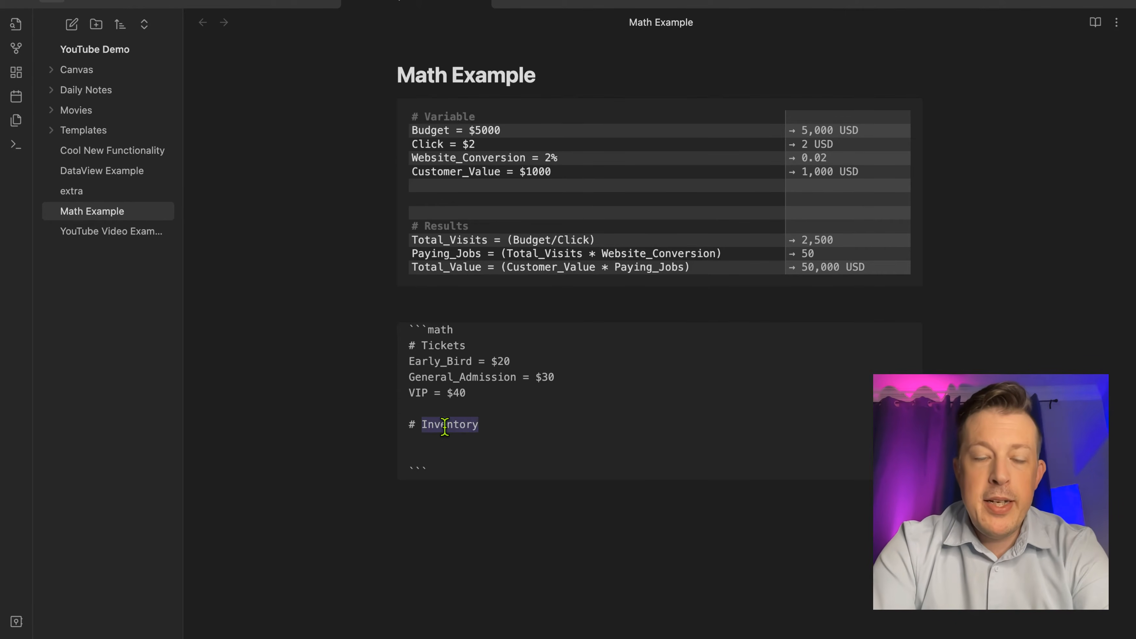
pyautogui.write('Sol')
pyautogui.press('BackSpace')
pyautogui.press('BackSpace')
pyautogui.press('BackSpace')
pyautogui.write('Tickets Sold')
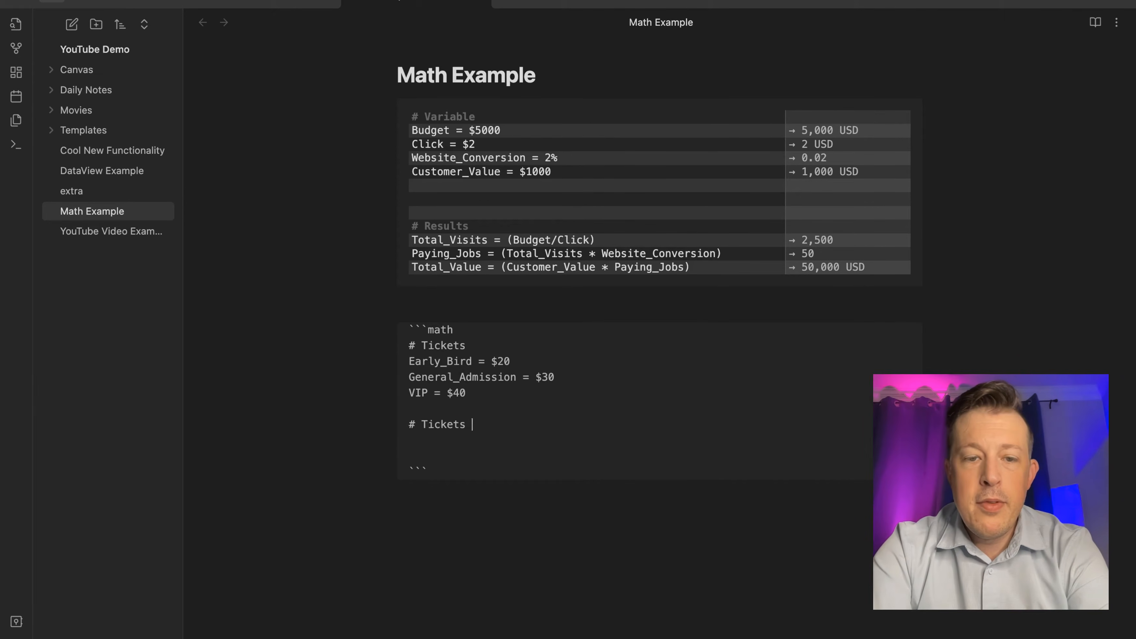
pyautogui.press('Return')
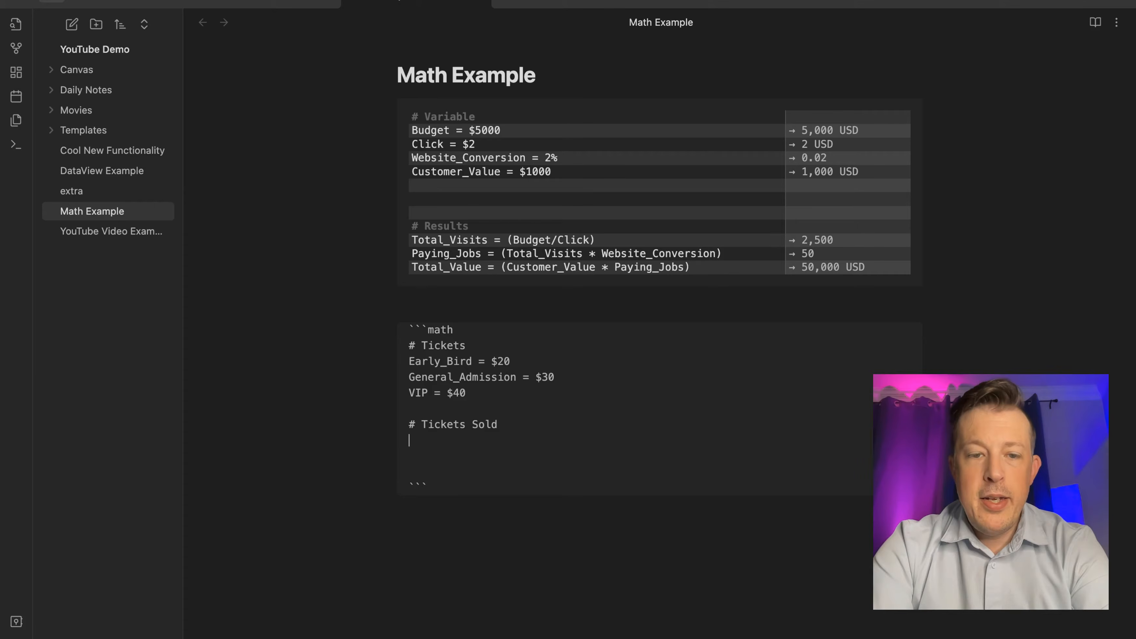
# Under Tickets Sold, add the lines Early_Bird_Sold = 0, General_Admission_Sold = 0 and VIP_Sold = 0
pyautogui.write('Early')
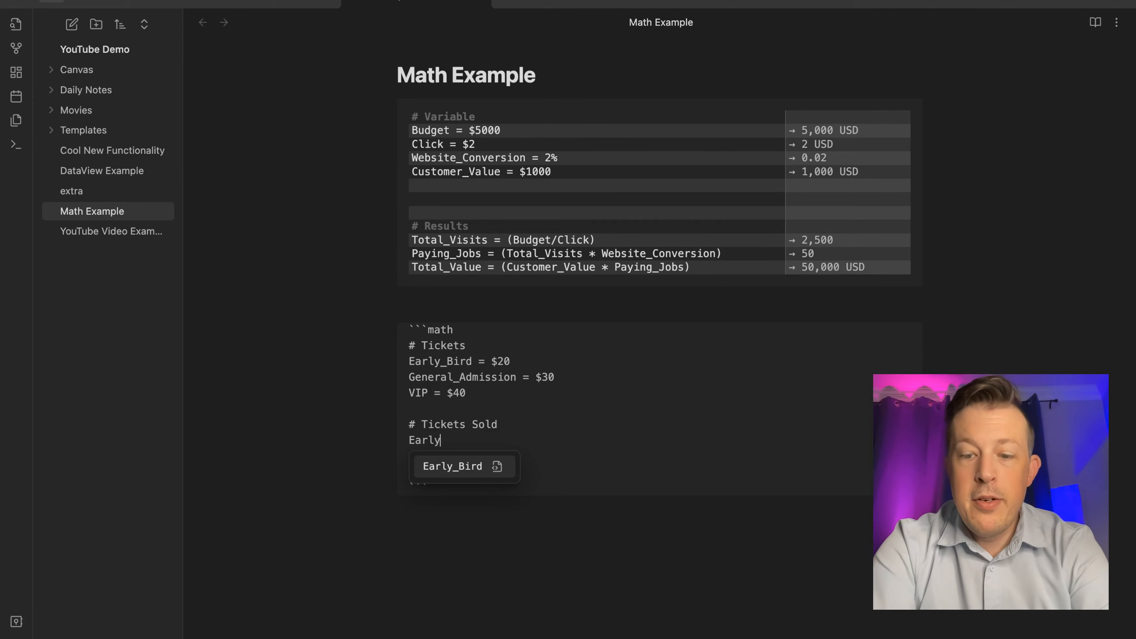
pyautogui.write('_Bird_So')
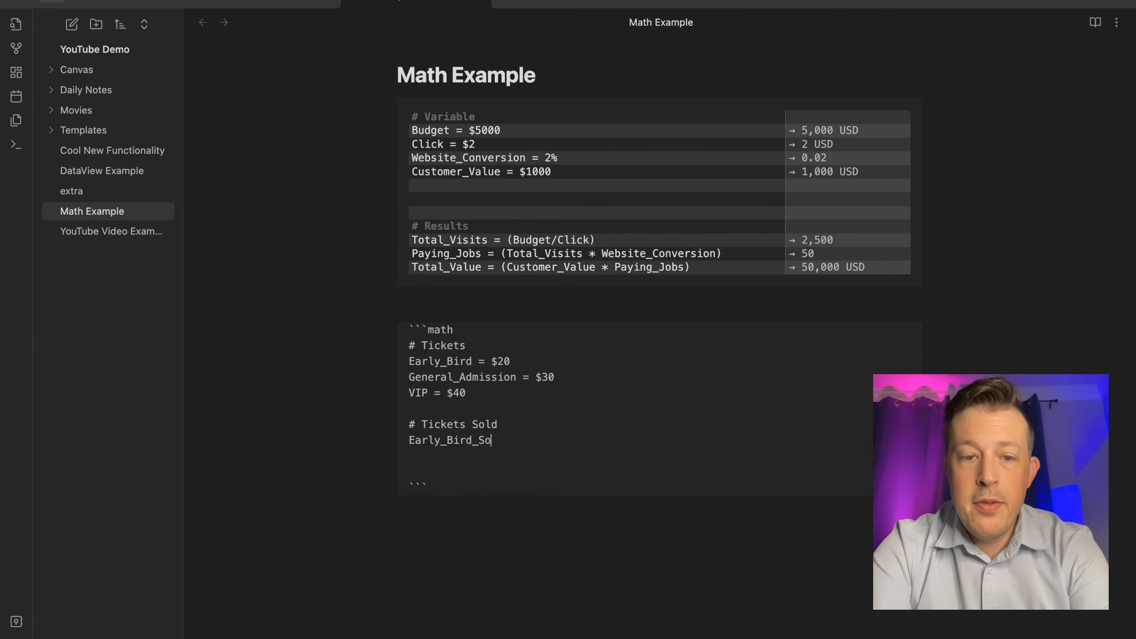
pyautogui.write('ld = 0')
pyautogui.press('Return')
pyautogui.write('General')
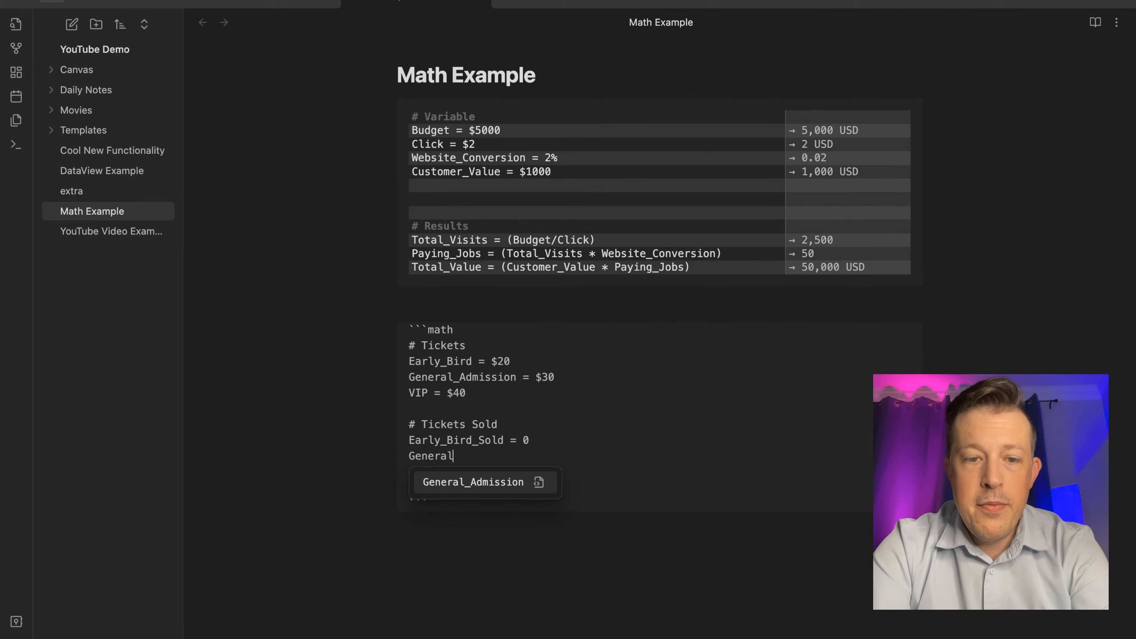
pyautogui.write('_Admissi')
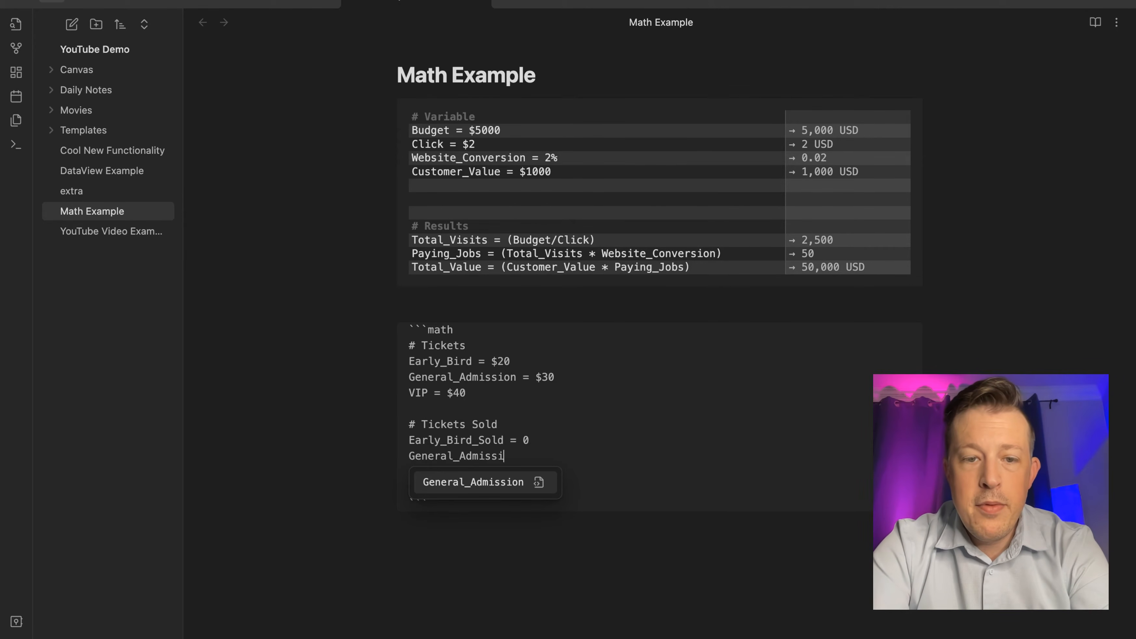
pyautogui.write('on_Sold')
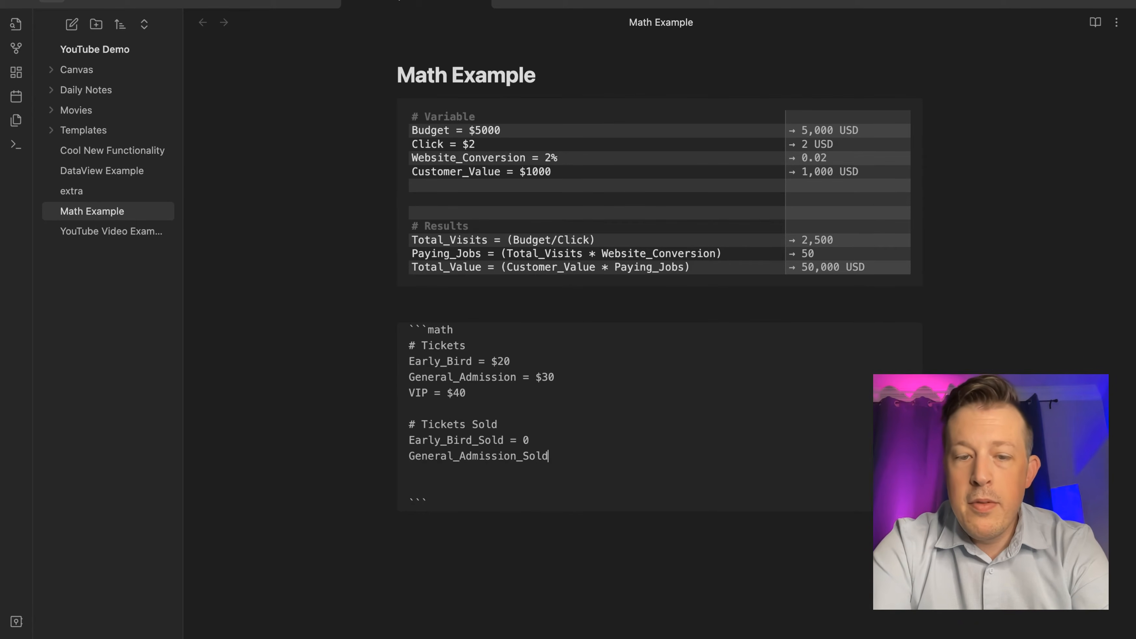
pyautogui.write(' = 0')
pyautogui.press('Return')
pyautogui.write('VIP_')
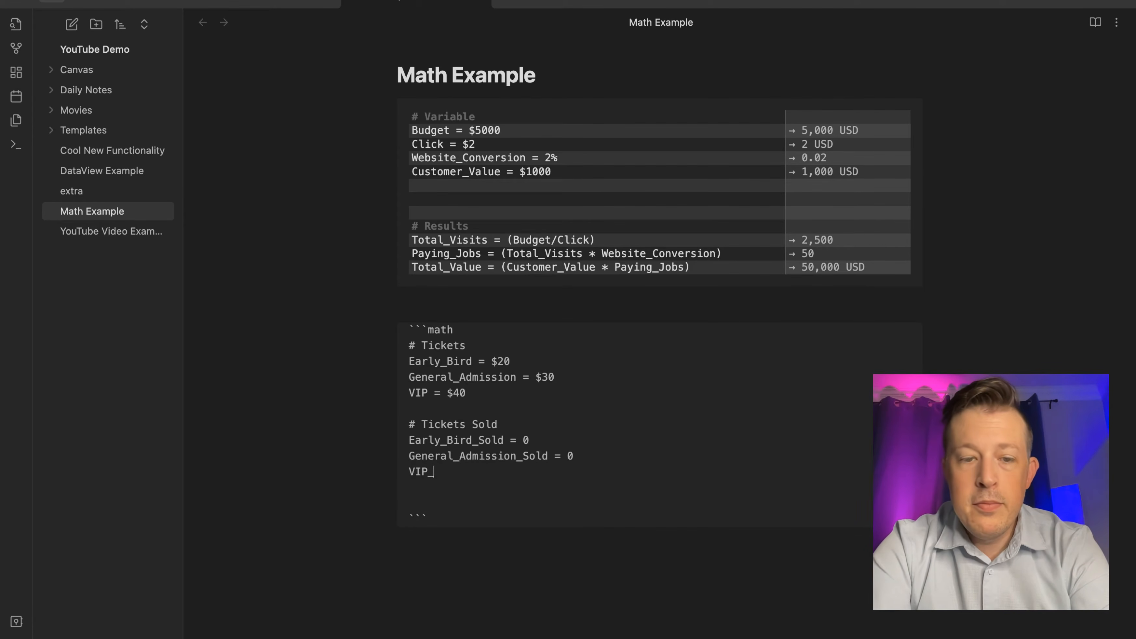
pyautogui.write('Sold = )')
pyautogui.press('BackSpace')
pyautogui.write('0')
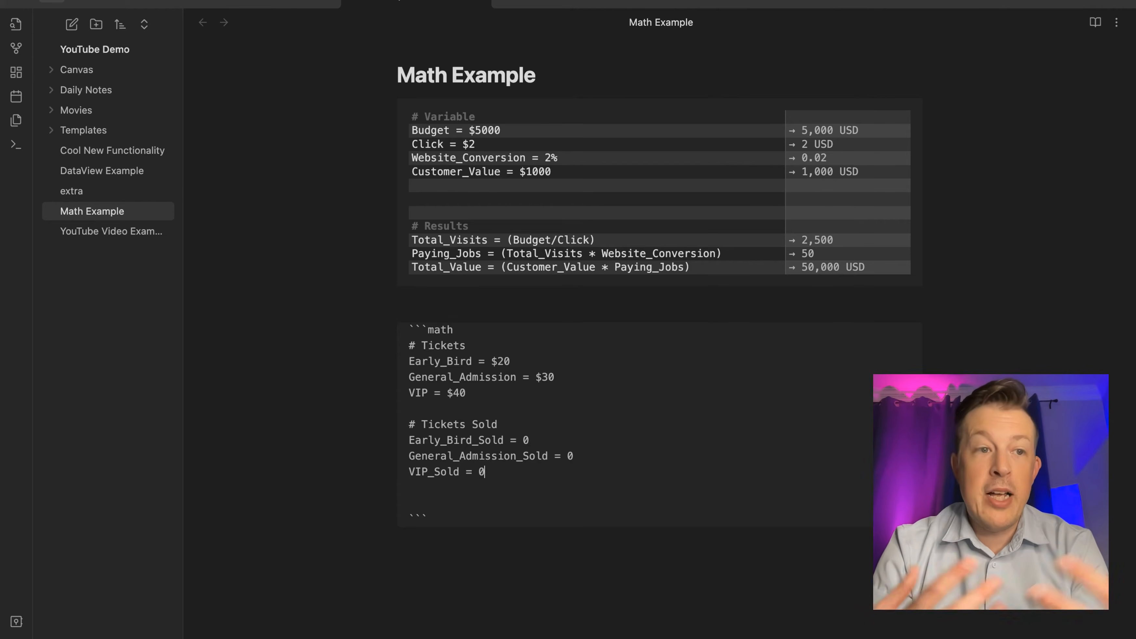
# Add an "# Inventory" section below the sold counts with the line Available_Tickets = 45
pyautogui.press('Return')
pyautogui.write('# Inventory')
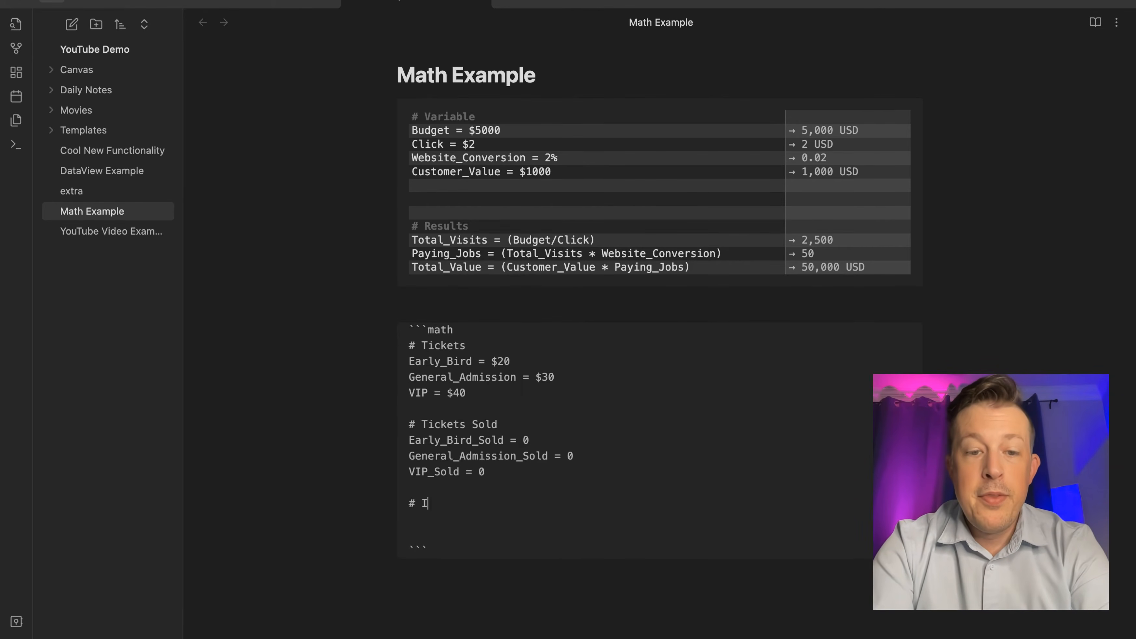
pyautogui.press('Return')
pyautogui.write('Av')
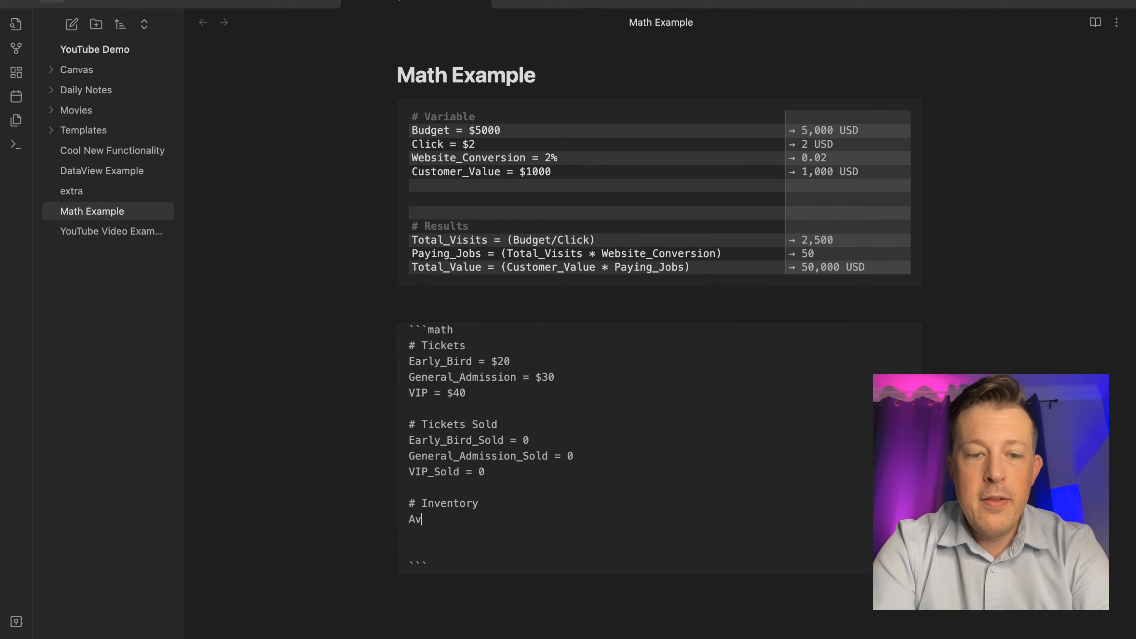
pyautogui.write('ailable')
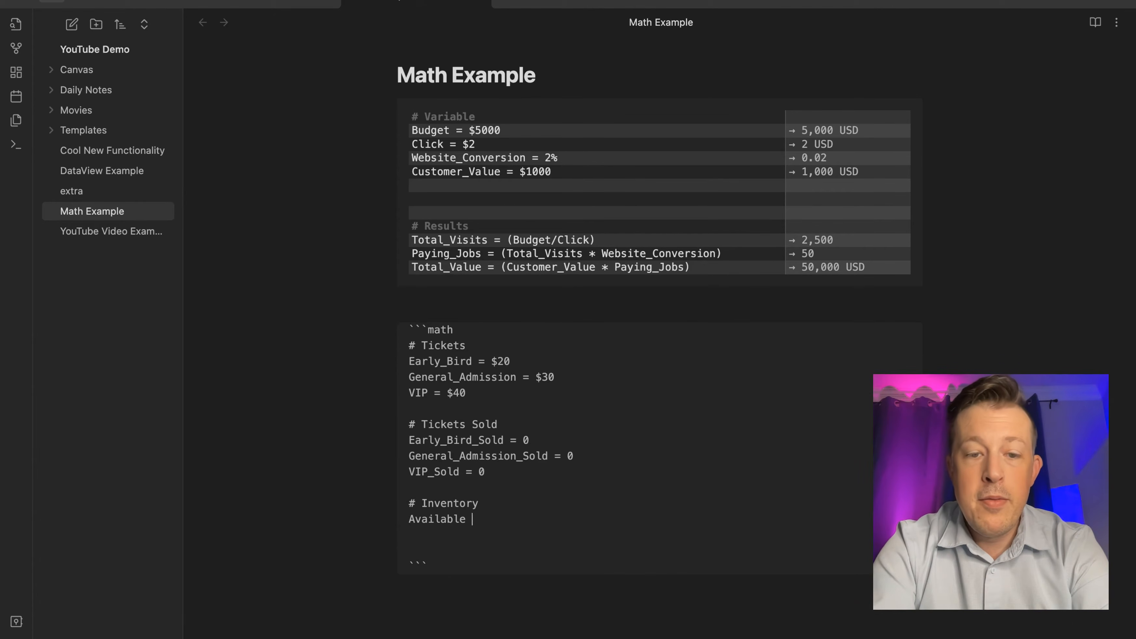
pyautogui.write('_Tickets = 45')
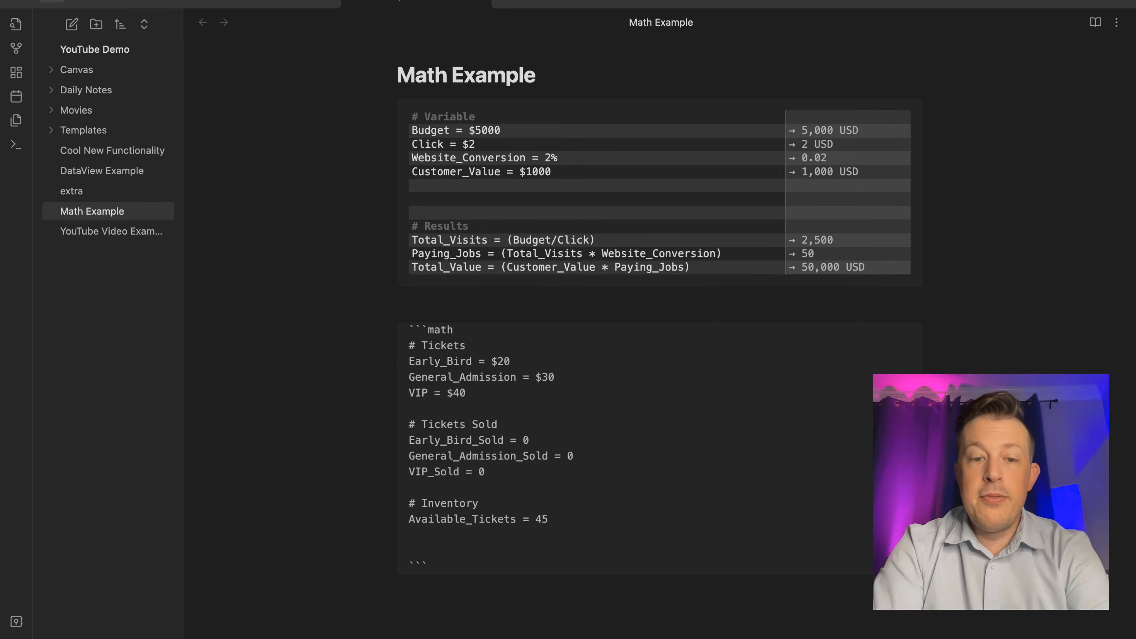
# Rename the Available_Tickets variable in the Inventory section to Available_Seats
pyautogui.moveTo(516, 519); pyautogui.dragTo(472, 520)
pyautogui.write('TS')
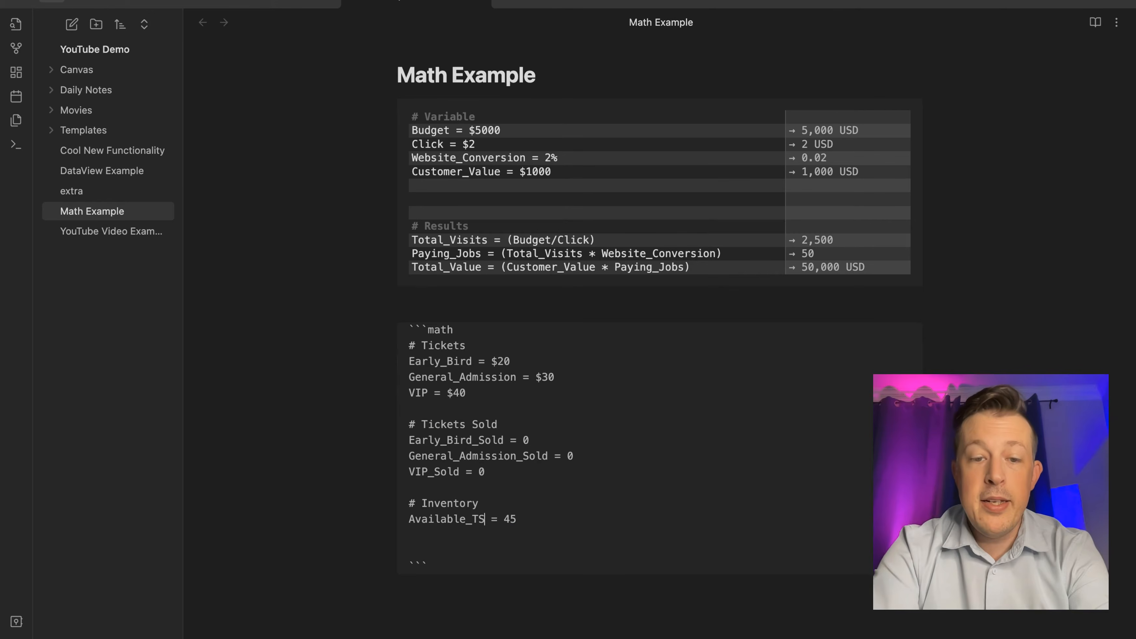
pyautogui.write('ea')
pyautogui.press('BackSpace')
pyautogui.press('BackSpace')
pyautogui.press('BackSpace')
pyautogui.press('BackSpace')
pyautogui.write('Seats')
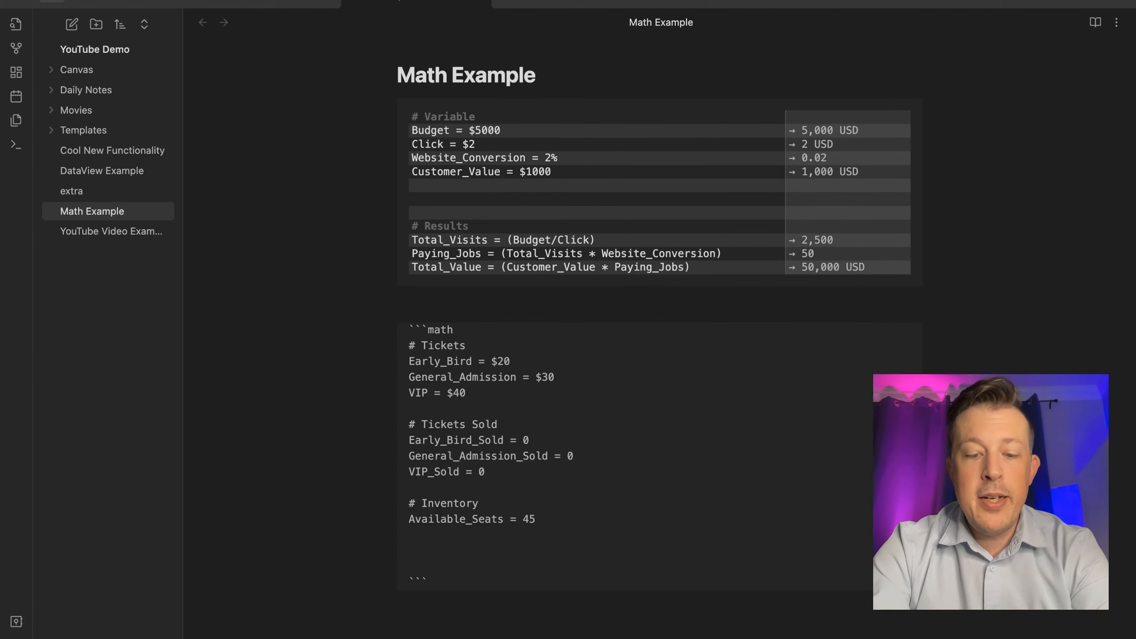
# Add a Seats_Remaining line under Available_Seats with the parenthesised formula Available_Seats - Early_Bird_Sold
pyautogui.write('Seats_')
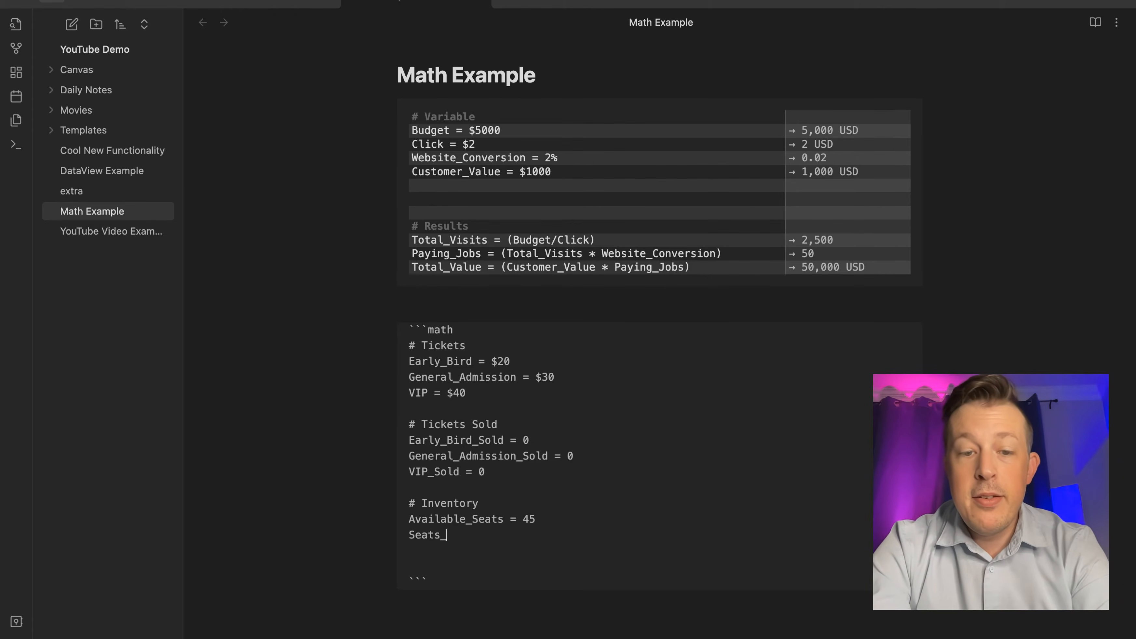
pyautogui.write('Remaining = ')
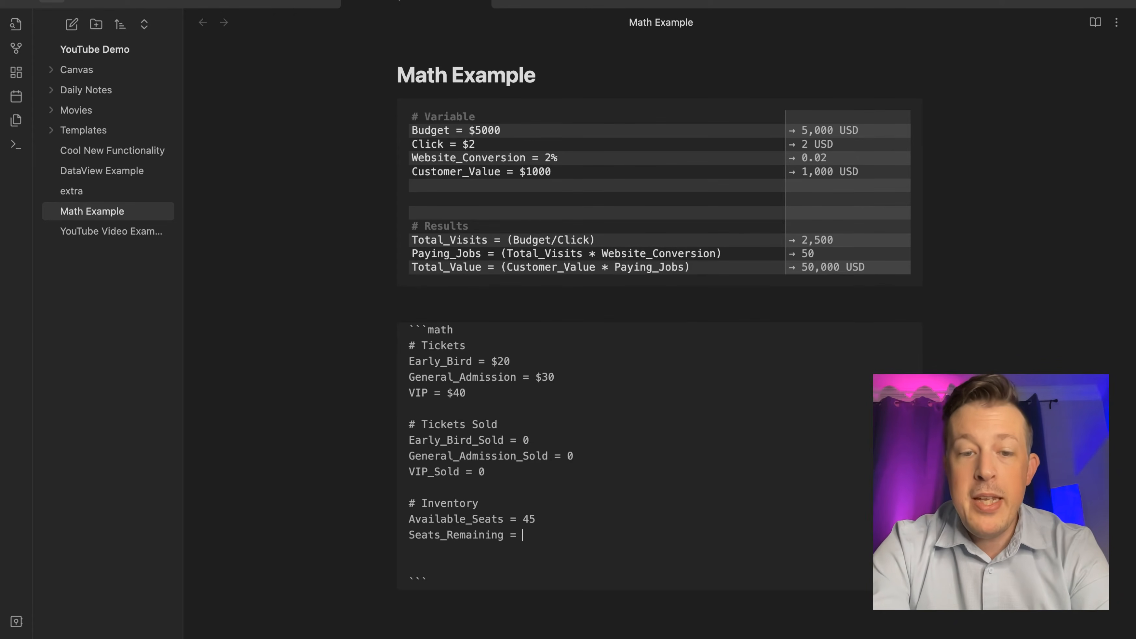
pyautogui.write('(av')
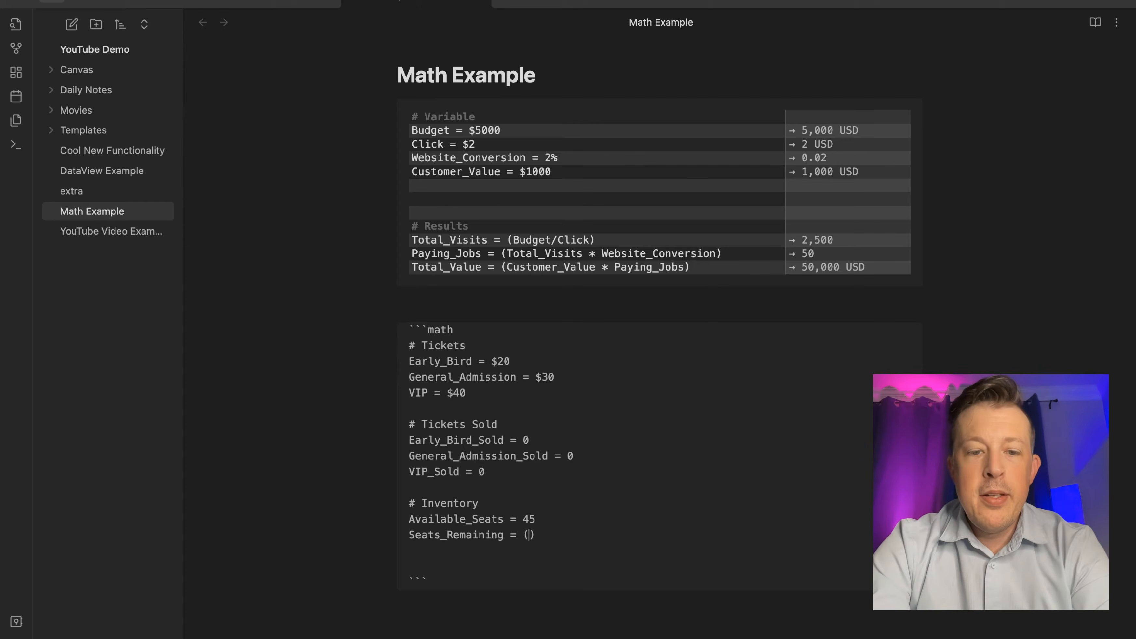
pyautogui.write('ail')
pyautogui.press('Return')
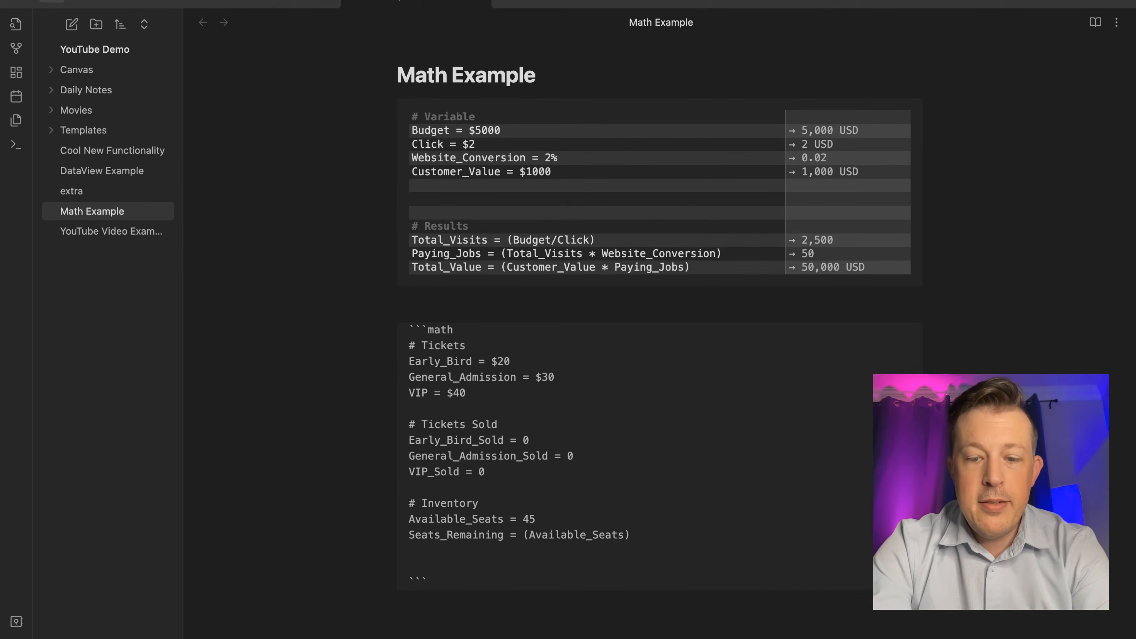
pyautogui.write('-')
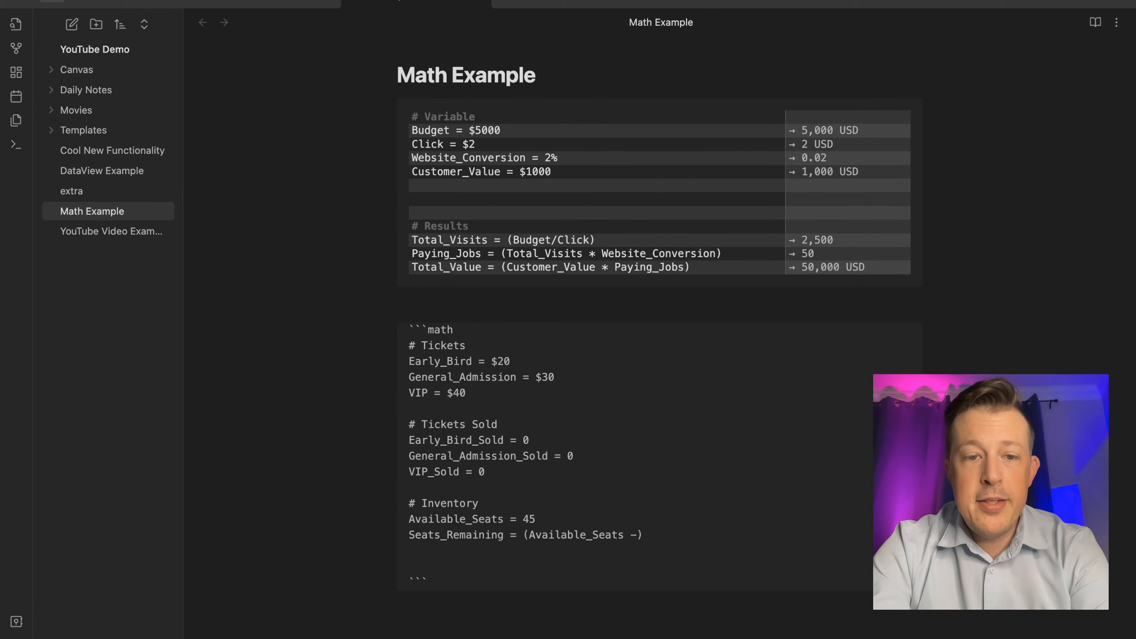
pyautogui.write(' ea')
pyautogui.press('Down')
pyautogui.press('Return')
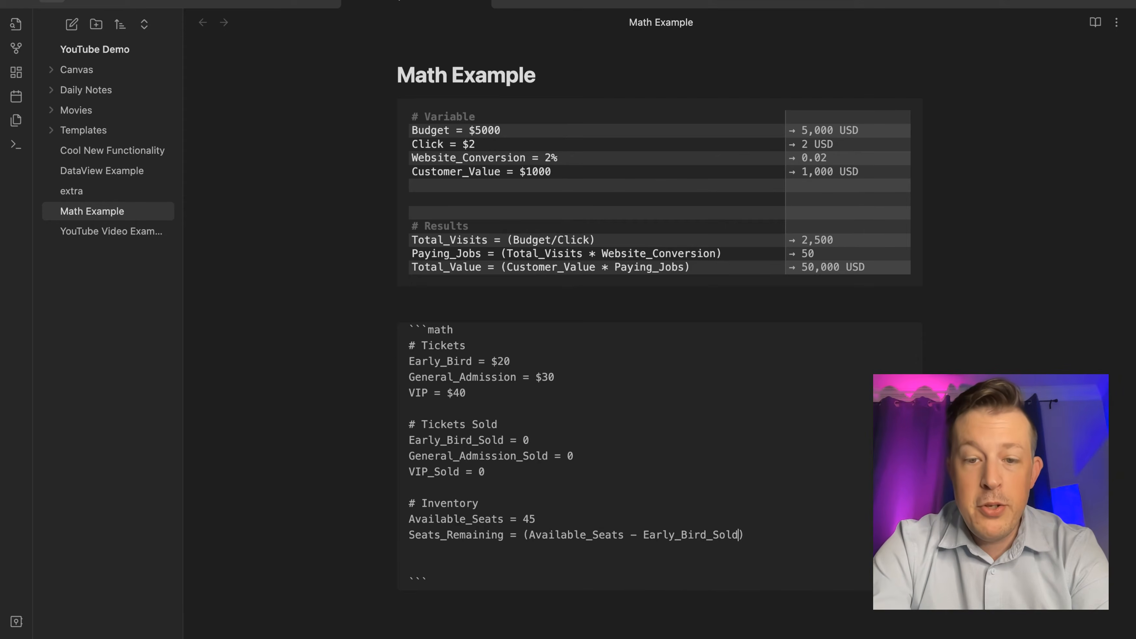
# Extend the Seats_Remaining formula to also subtract General_Admission_Sold and VIP_Sold, then leave the math block
pyautogui.write('- ')
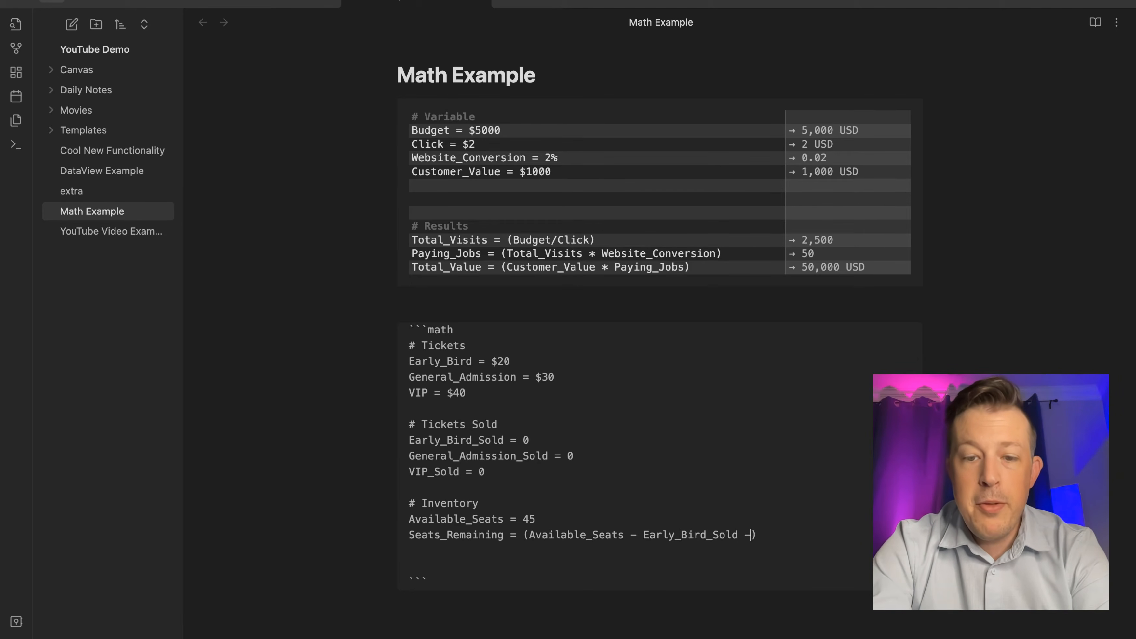
pyautogui.write('gen')
pyautogui.press('Down')
pyautogui.press('Return')
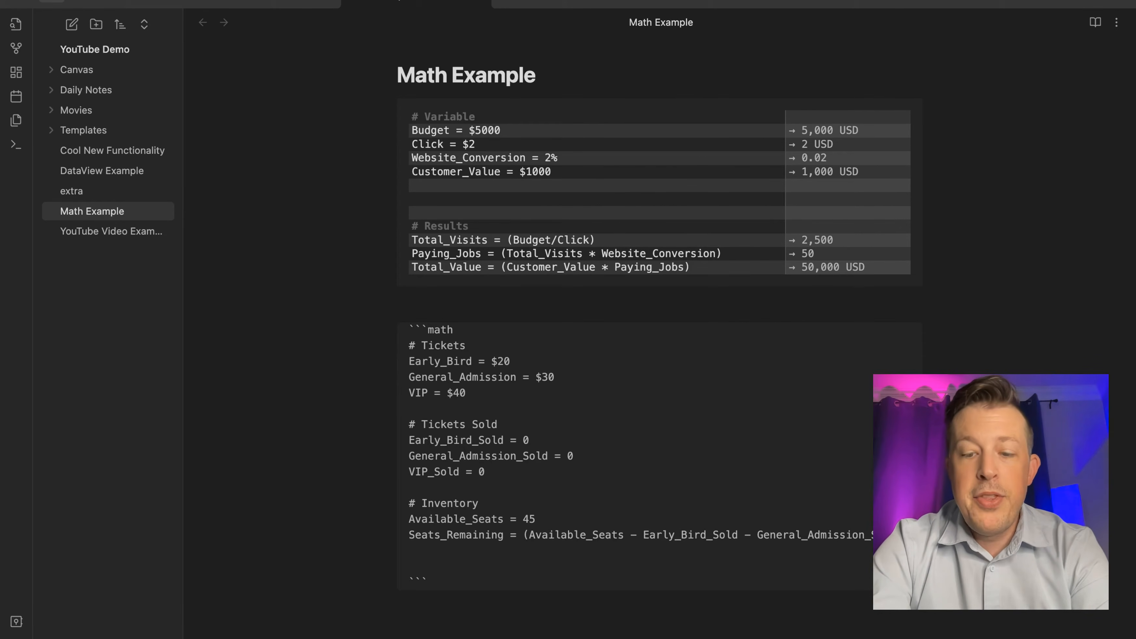
pyautogui.write('vi')
pyautogui.press('Down')
pyautogui.press('Return')
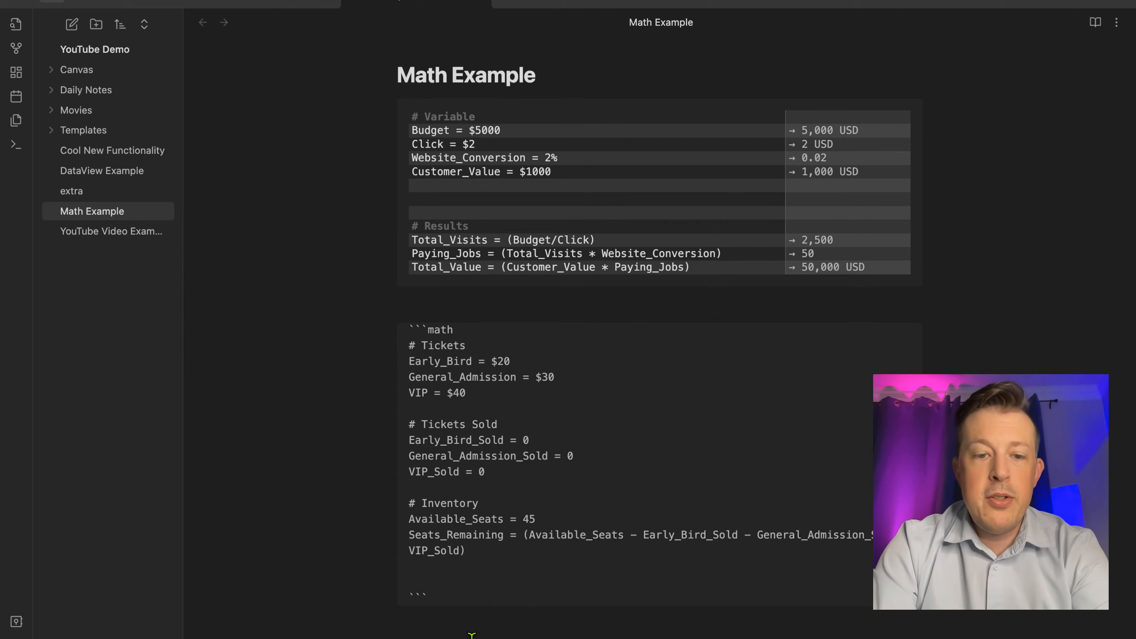
pyautogui.click(472, 636)
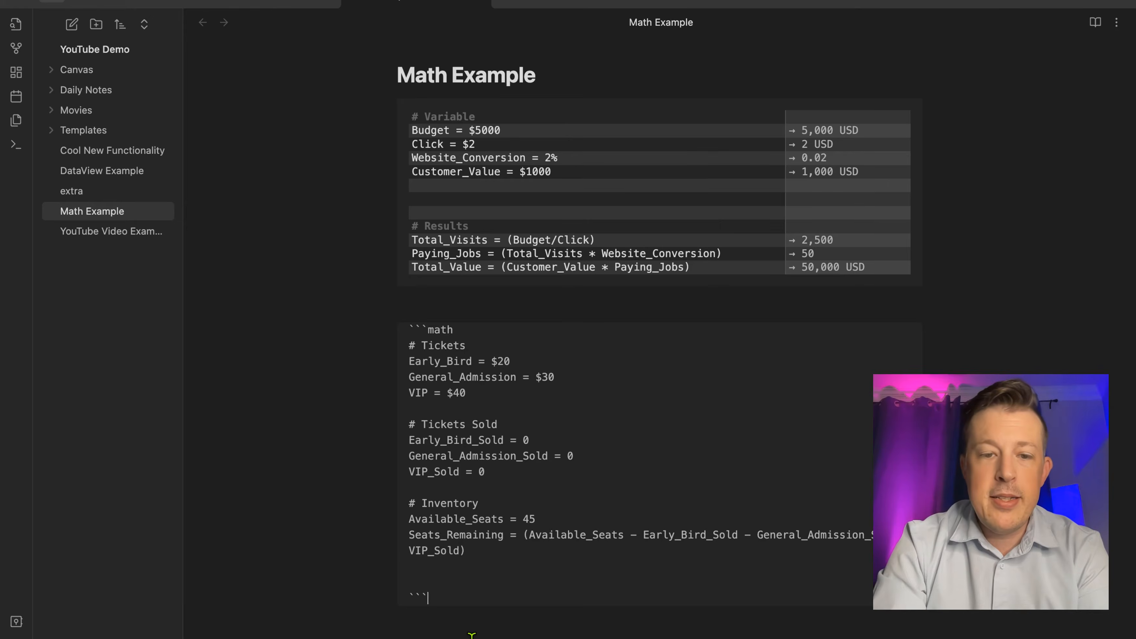
pyautogui.press('Return')
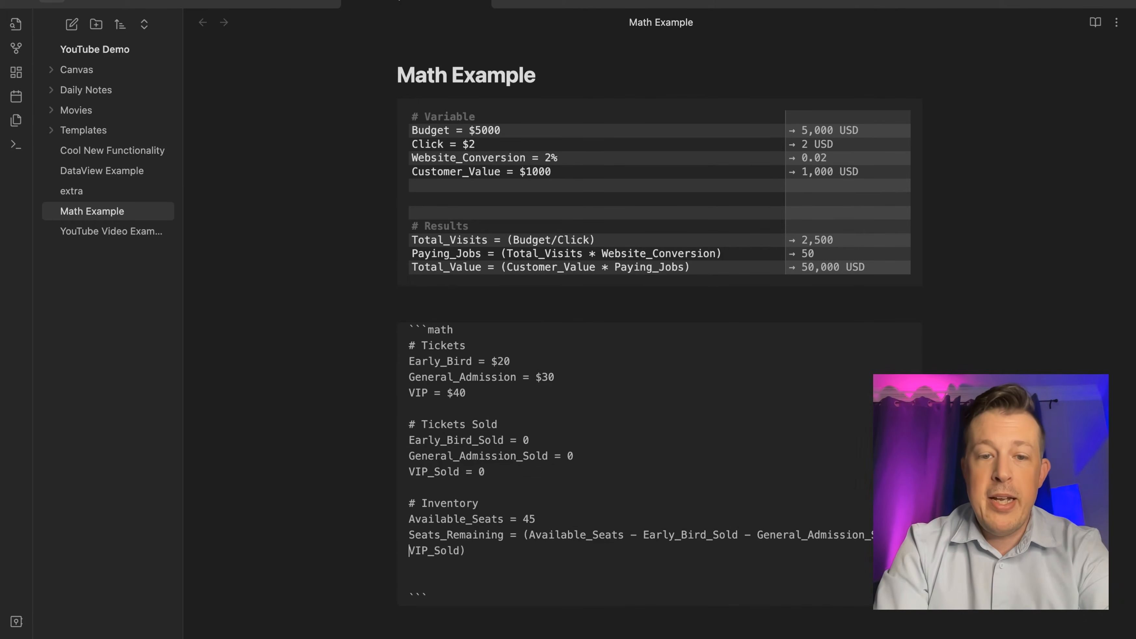
# Set Early_Bird_Sold to 10, General_Admission_Sold to 7 and VIP_Sold to 2, and check the calculated Seats_Remaining
pyautogui.click(608, 441)
pyautogui.press('BackSpace')
pyautogui.write('10')
pyautogui.click(625, 453)
pyautogui.press('BackSpace')
pyautogui.write('7')
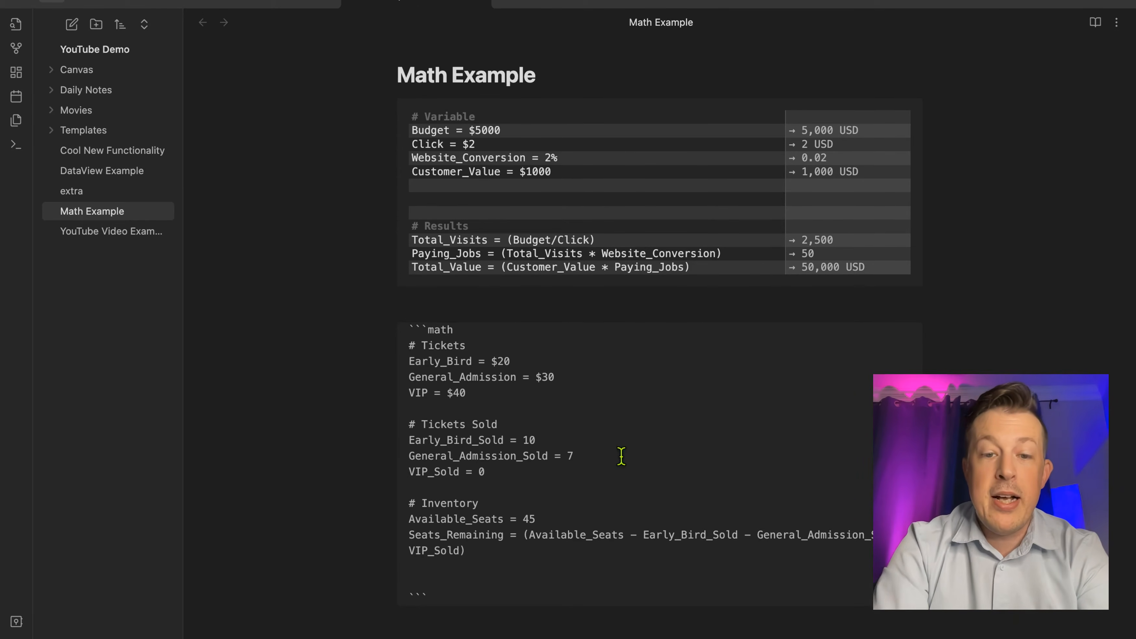
pyautogui.click(579, 470)
pyautogui.press('BackSpace')
pyautogui.write('2')
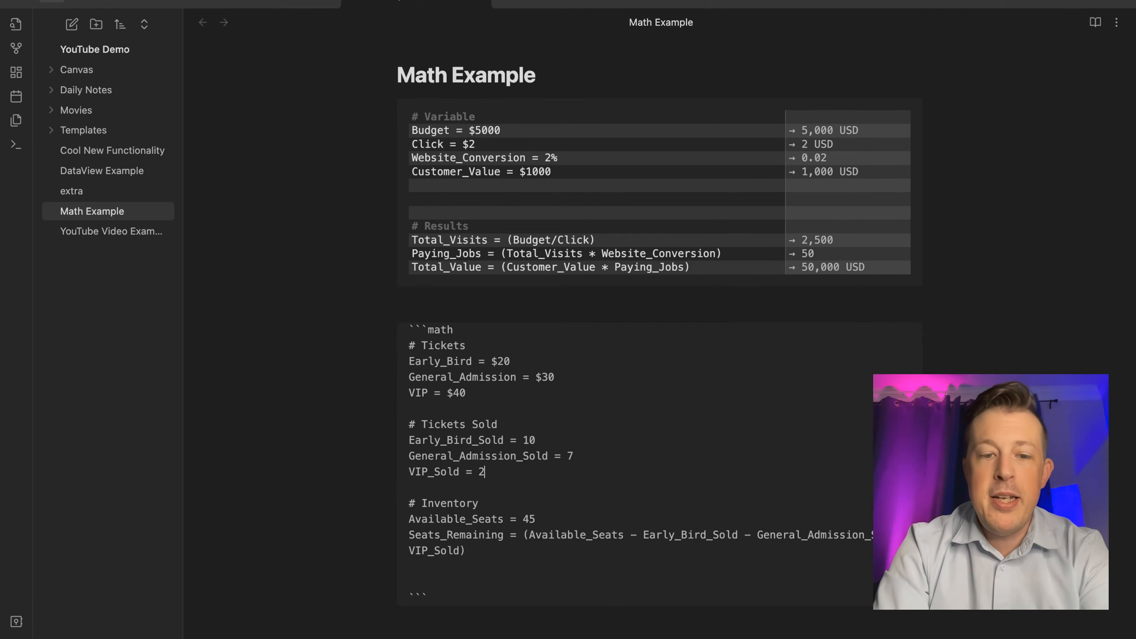
pyautogui.click(500, 635)
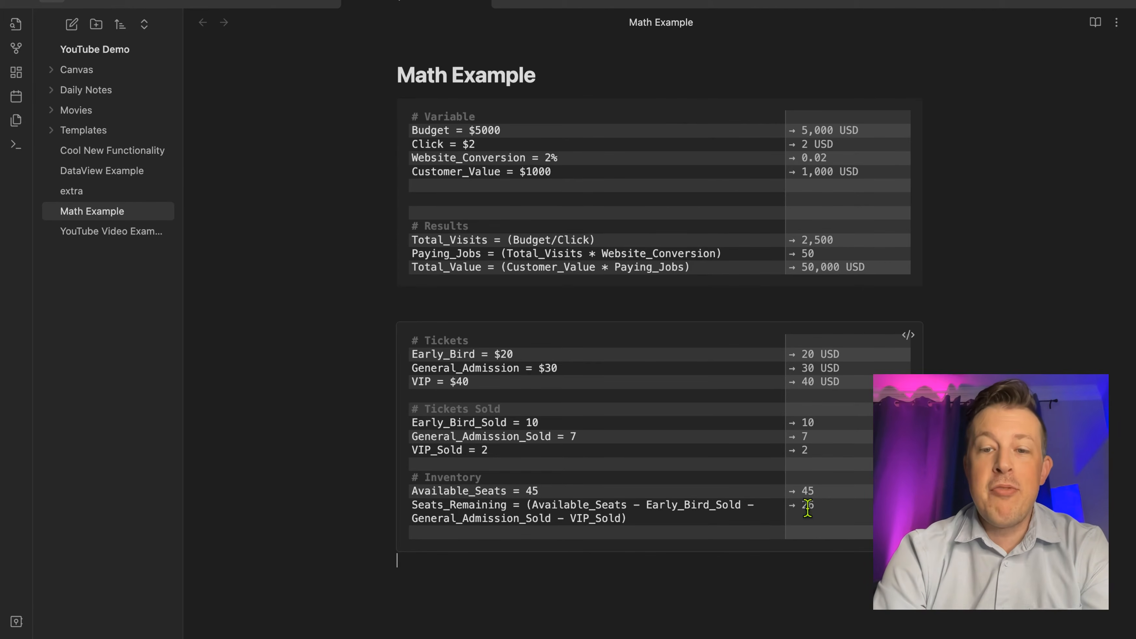
pyautogui.moveTo(807, 505); pyautogui.dragTo(818, 506)
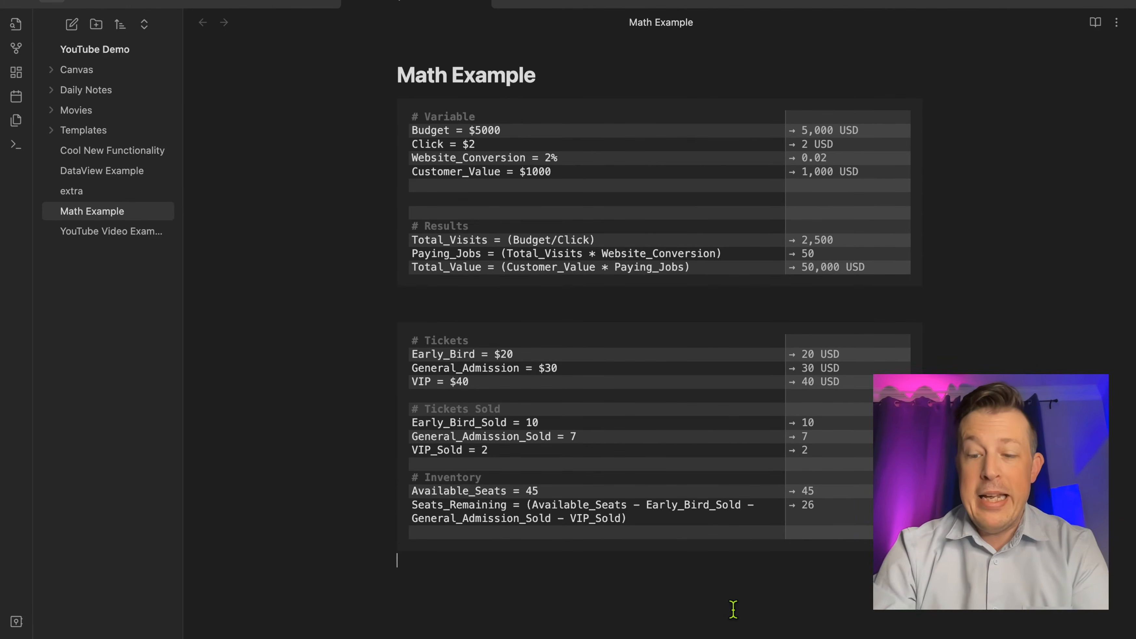
# Reopen the ticket math block and add a "# Total Dollars Sold" heading below the Inventory section
pyautogui.press('Up')
pyautogui.press('Up')
pyautogui.press('Up')
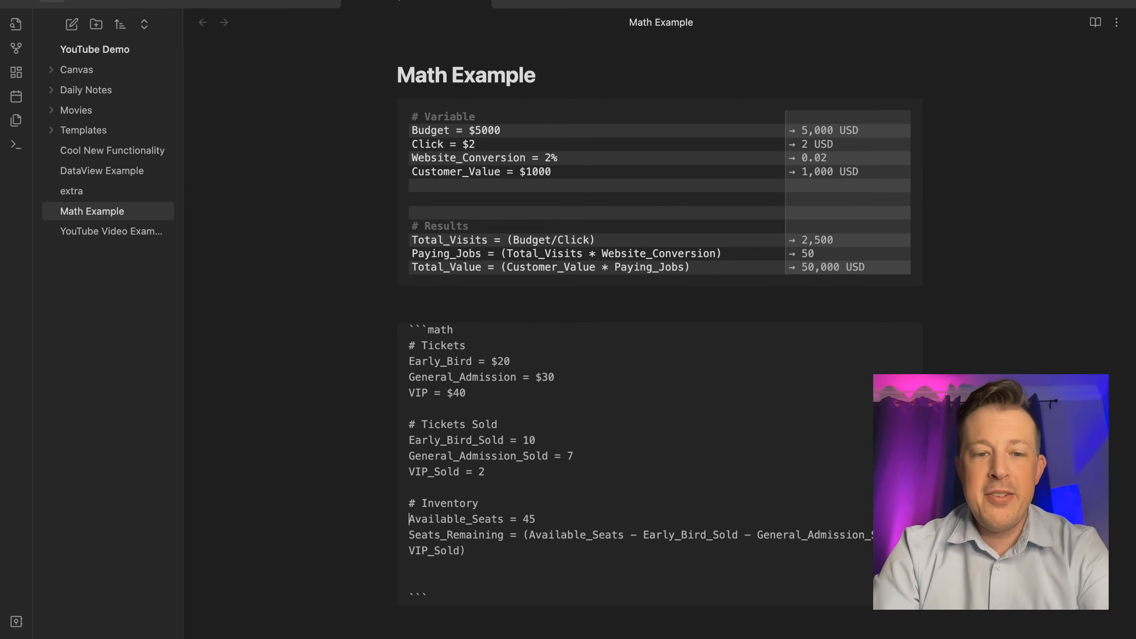
pyautogui.press('Up')
pyautogui.press('Up')
pyautogui.press('Up')
pyautogui.click(554, 547)
pyautogui.press('Return')
pyautogui.write('# ')
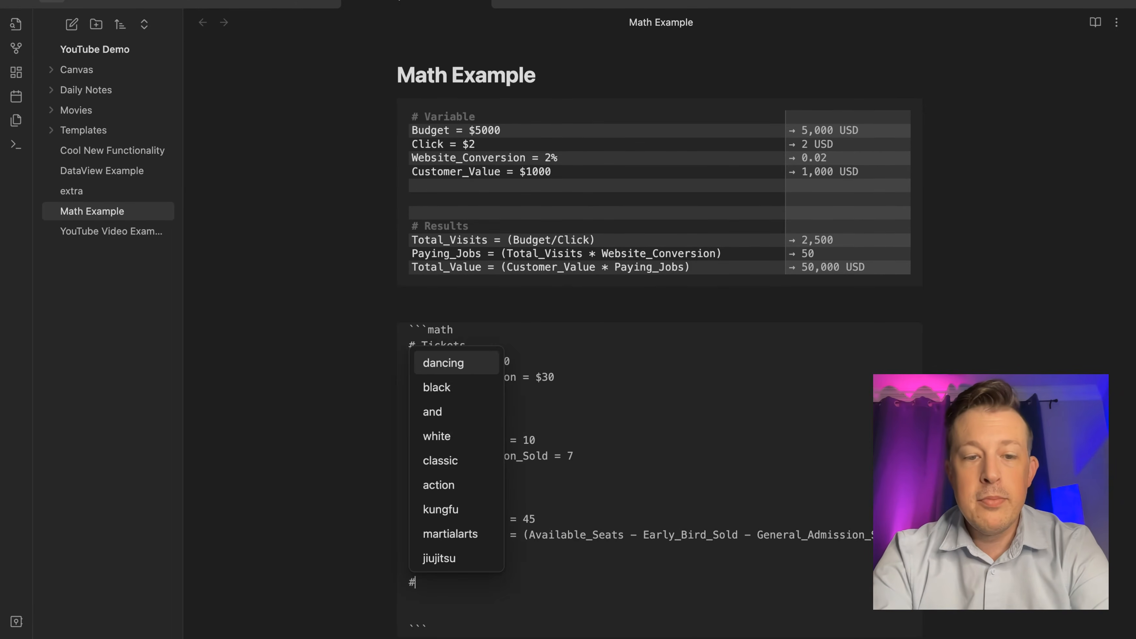
pyautogui.write('Total ')
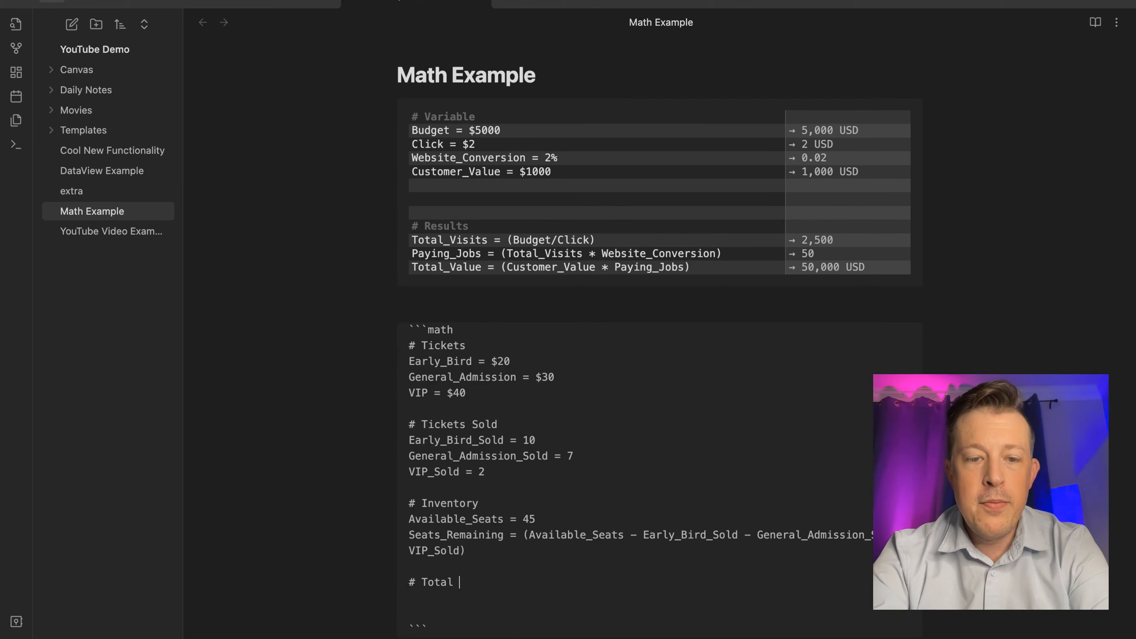
pyautogui.write('Dollars Sold ')
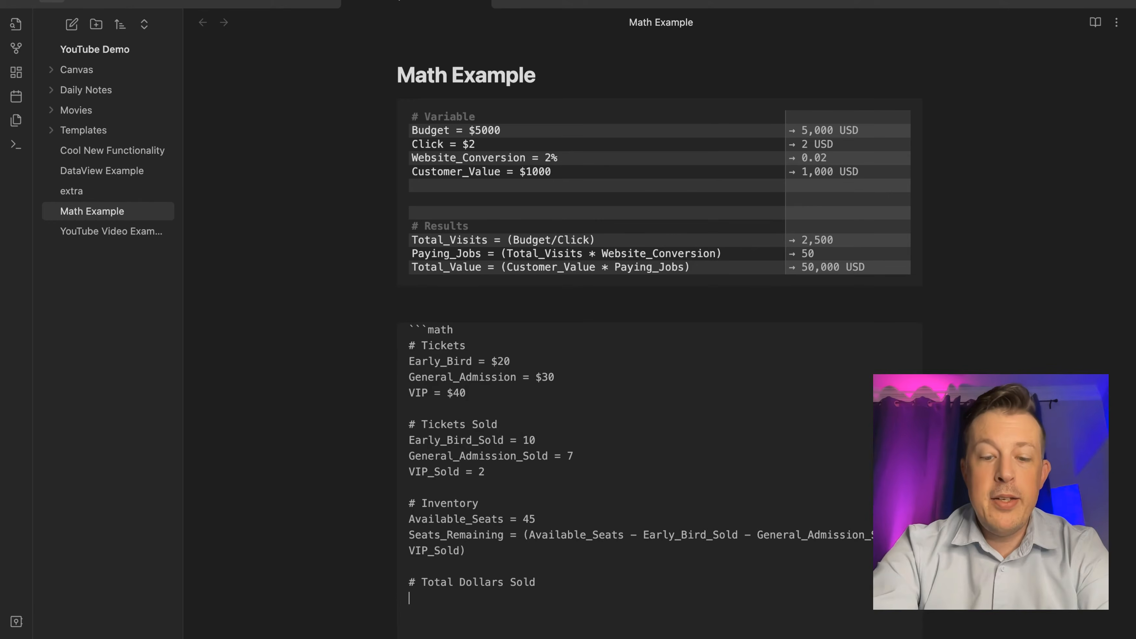
# Under Total Dollars Sold, start the line Ticket_Value = (Early_Bird)
pyautogui.write('Tickets')
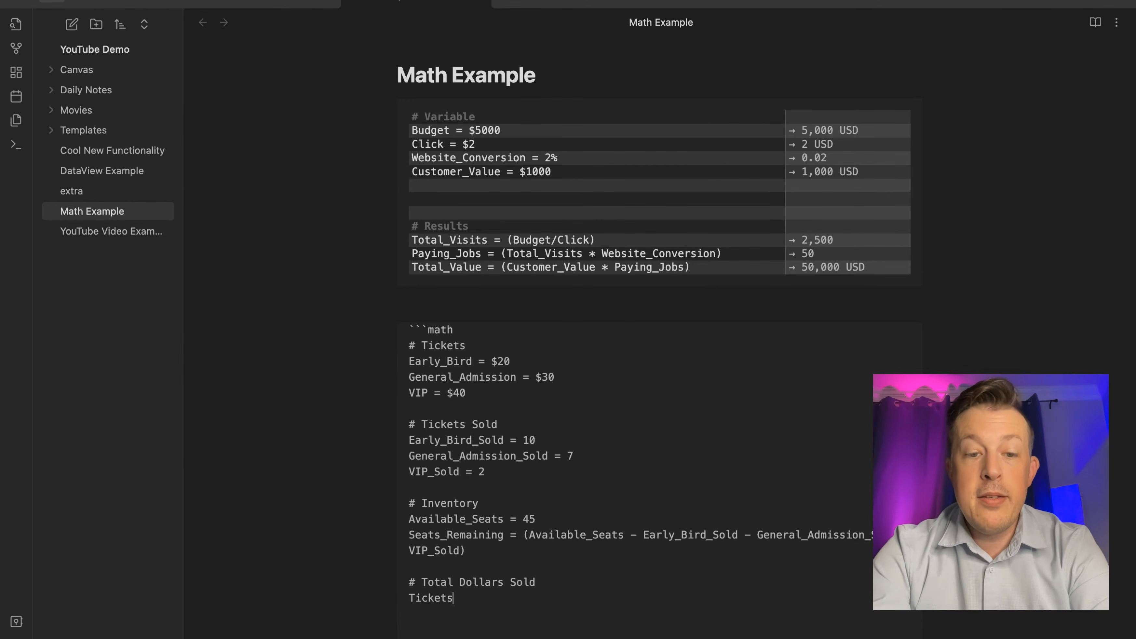
pyautogui.press('BackSpace')
pyautogui.write('_Value')
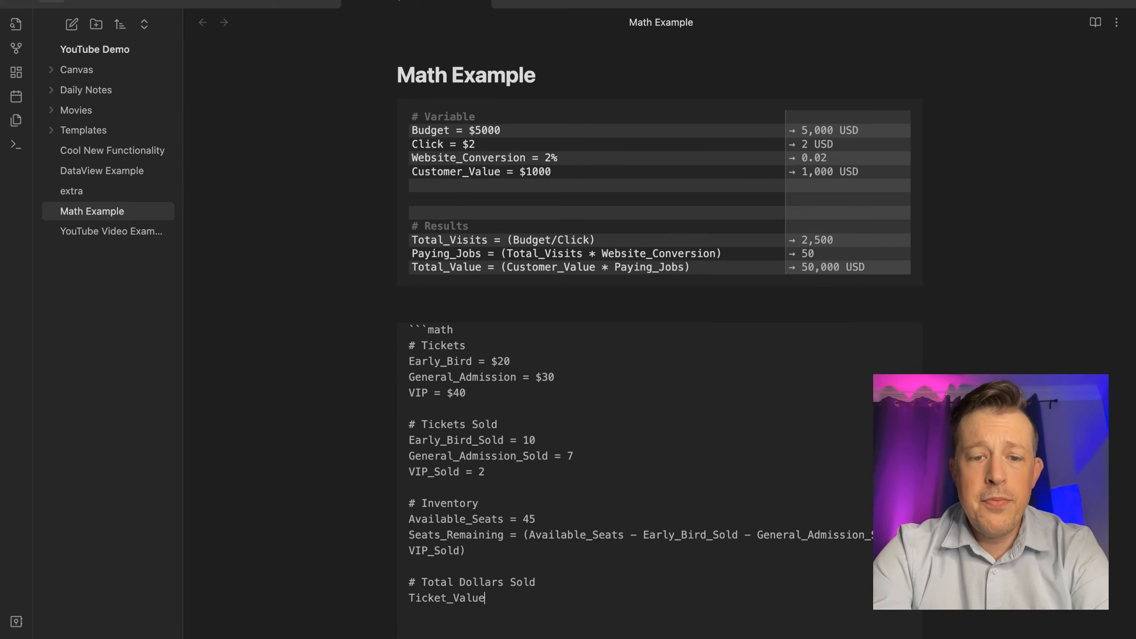
pyautogui.write(' = (')
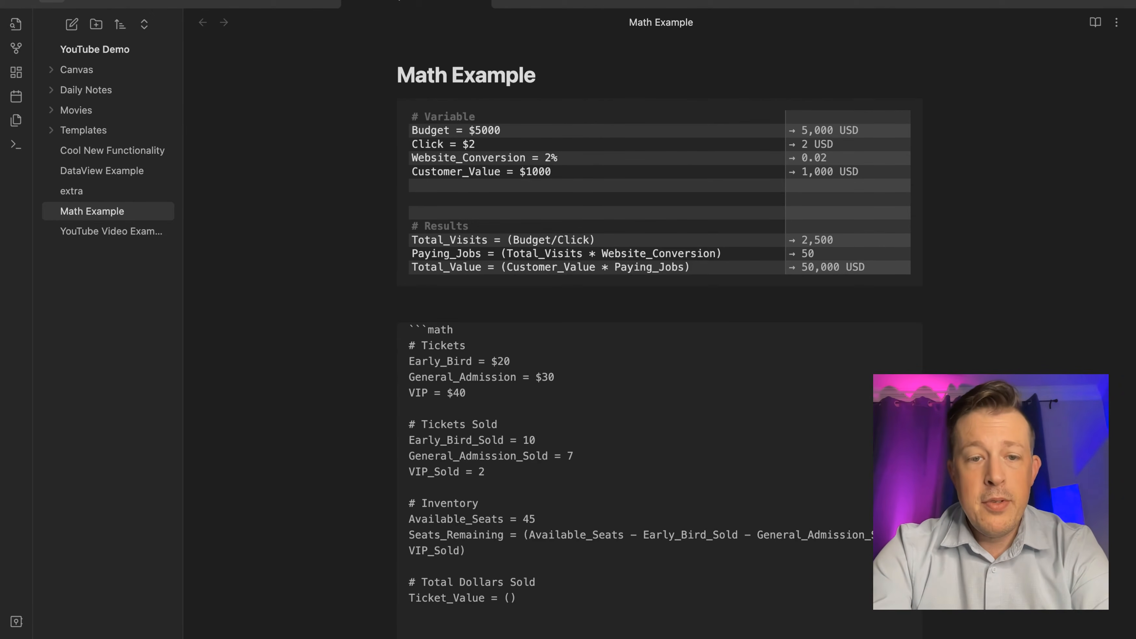
pyautogui.write('ea')
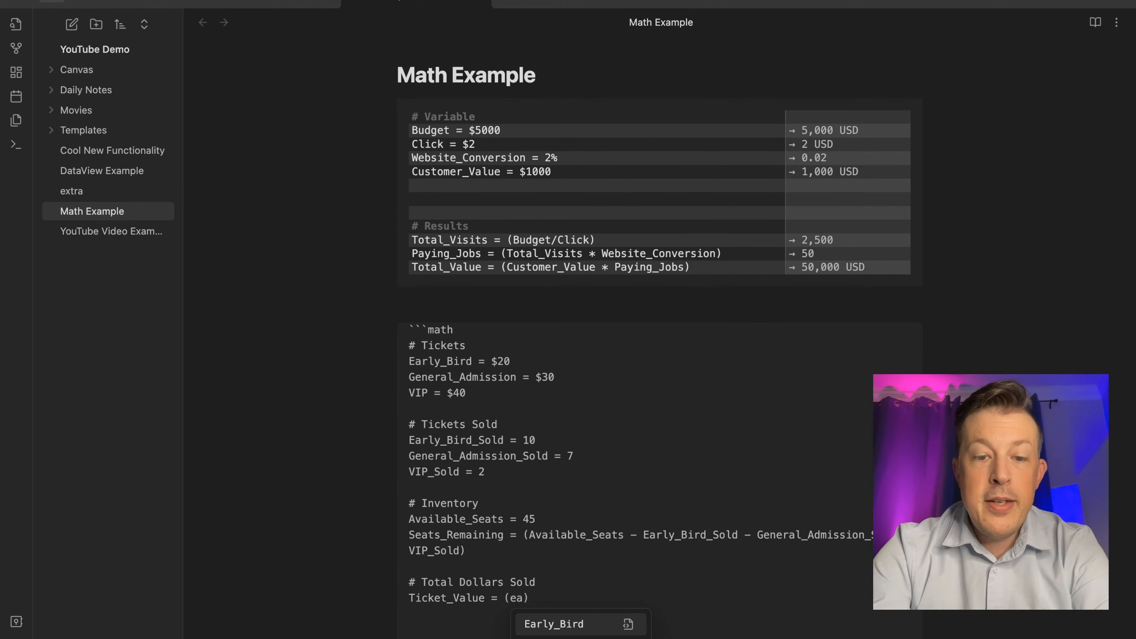
pyautogui.press('Return')
# Open a second parenthesis before Early_Bird in the Ticket_Value formula and multiply Early_Bird by Early_Bird_Sold
pyautogui.press('Left')
pyautogui.press('Left')
pyautogui.press('Left')
pyautogui.press('Left')
pyautogui.press('Left')
pyautogui.press('Left')
pyautogui.press('Left')
pyautogui.press('Left')
pyautogui.press('Left')
pyautogui.press('Left')
pyautogui.write('(')
pyautogui.press('Right')
pyautogui.press('Right')
pyautogui.press('Right')
pyautogui.press('Right')
pyautogui.press('Right')
pyautogui.press('Right')
pyautogui.press('Right')
pyautogui.press('Right')
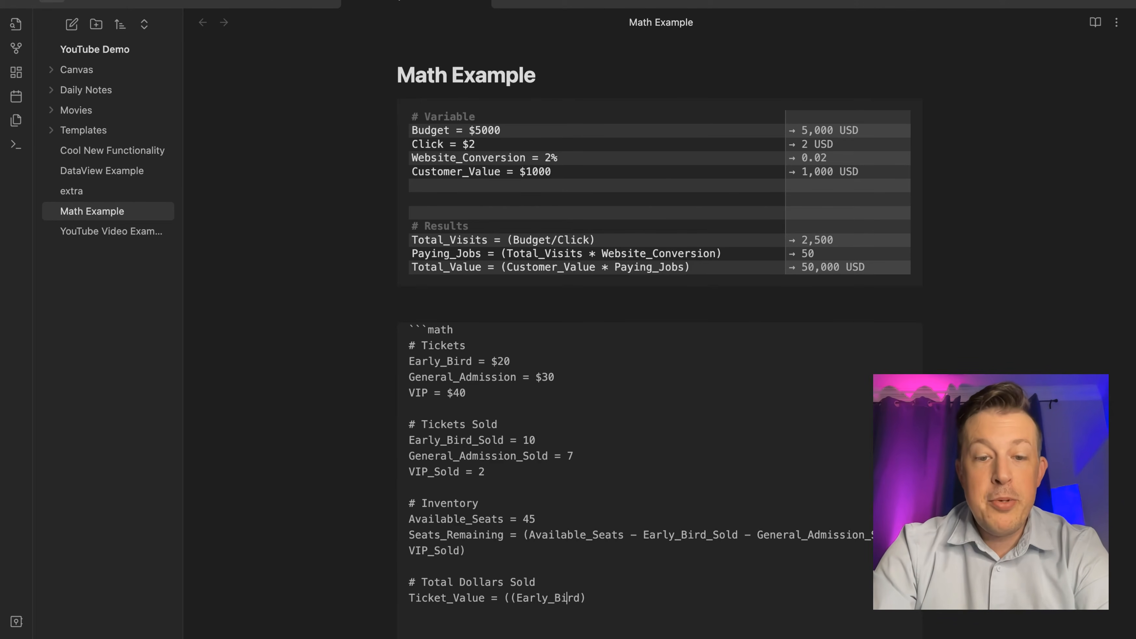
pyautogui.press('Right')
pyautogui.press('Right')
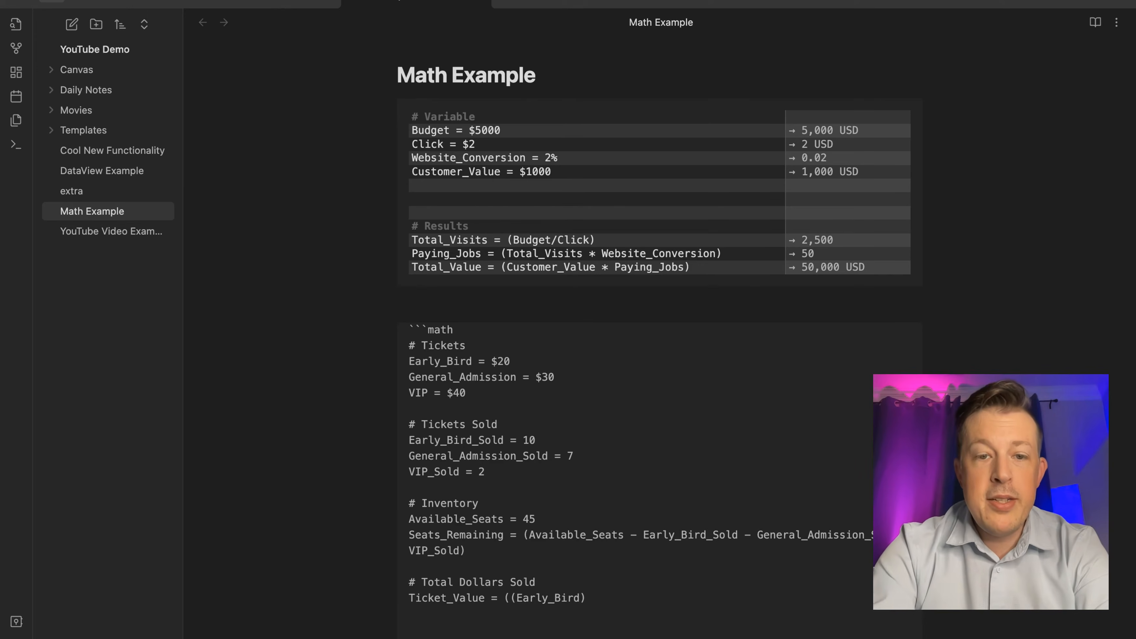
pyautogui.write('**')
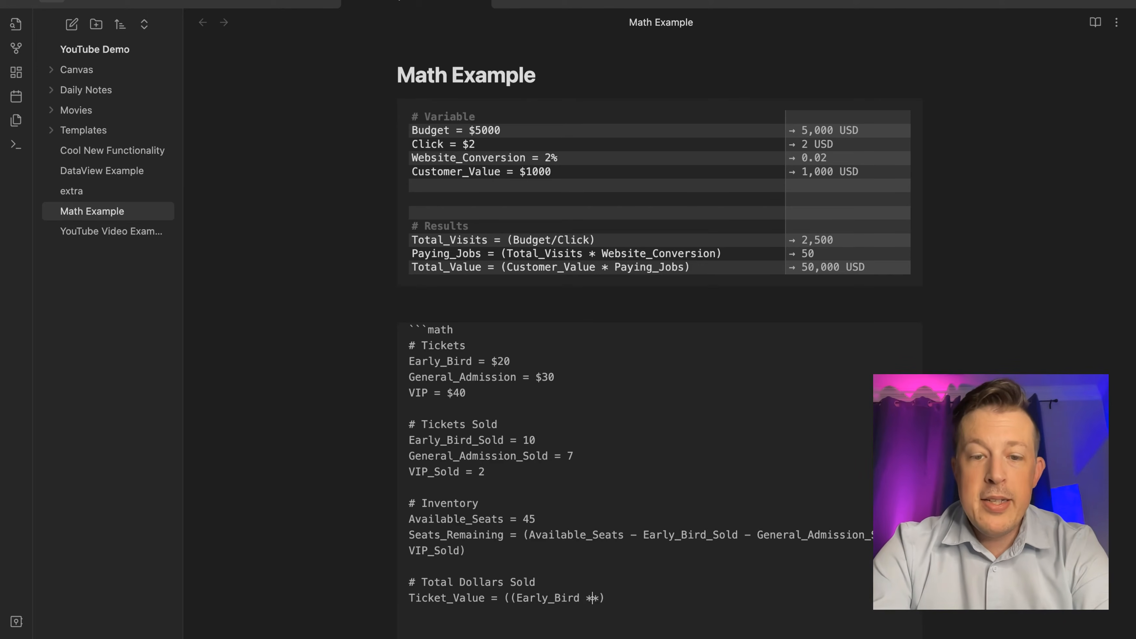
pyautogui.write(' eal')
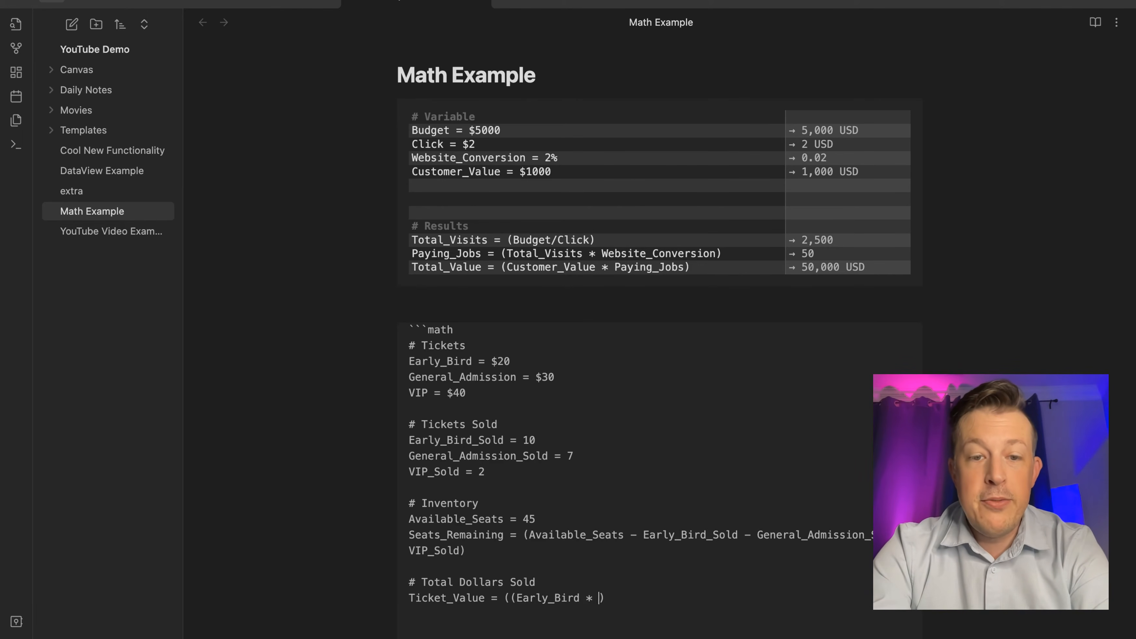
pyautogui.press('BackSpace')
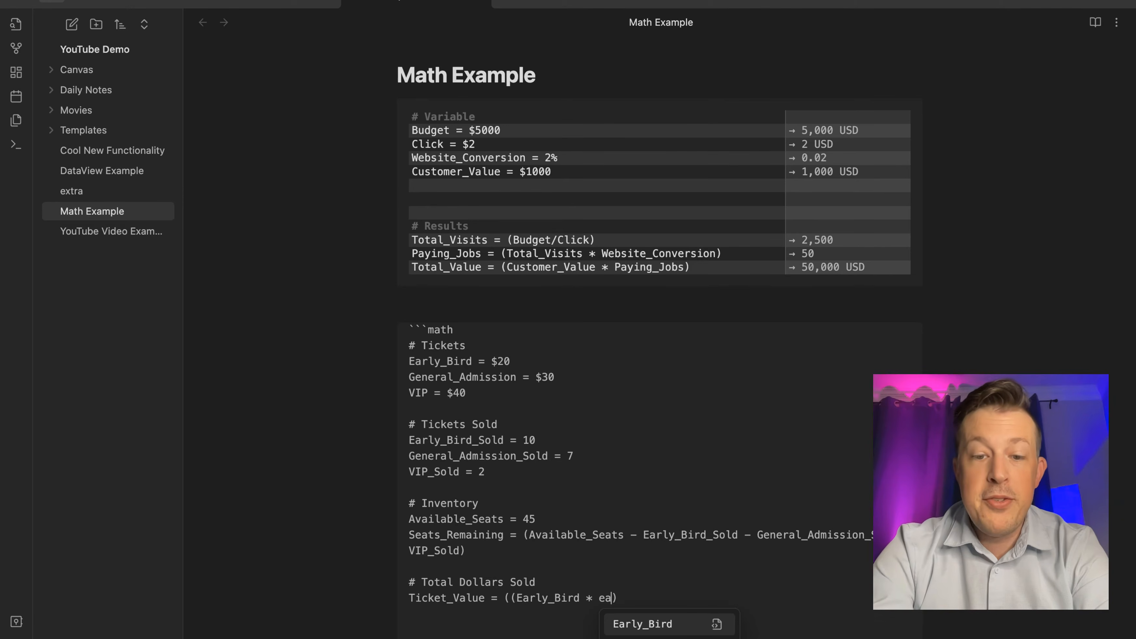
pyautogui.press('Down')
pyautogui.press('Return')
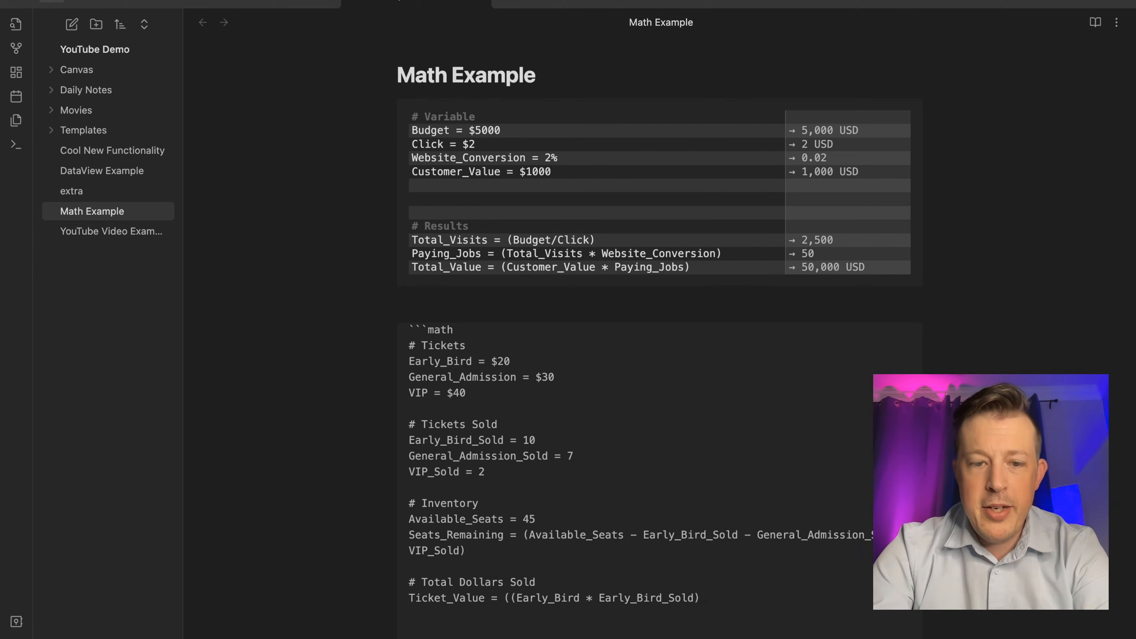
# Add the term + (General_Admission * General_Admission_Sold) to the Ticket_Value formula
pyautogui.write('+')
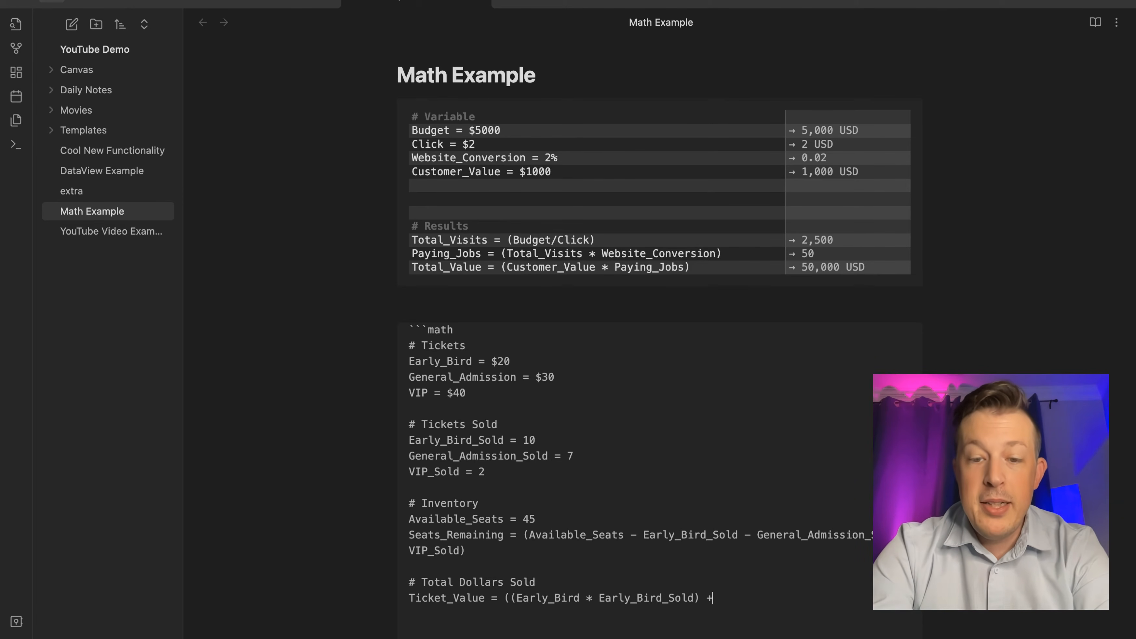
pyautogui.write(' (Gen')
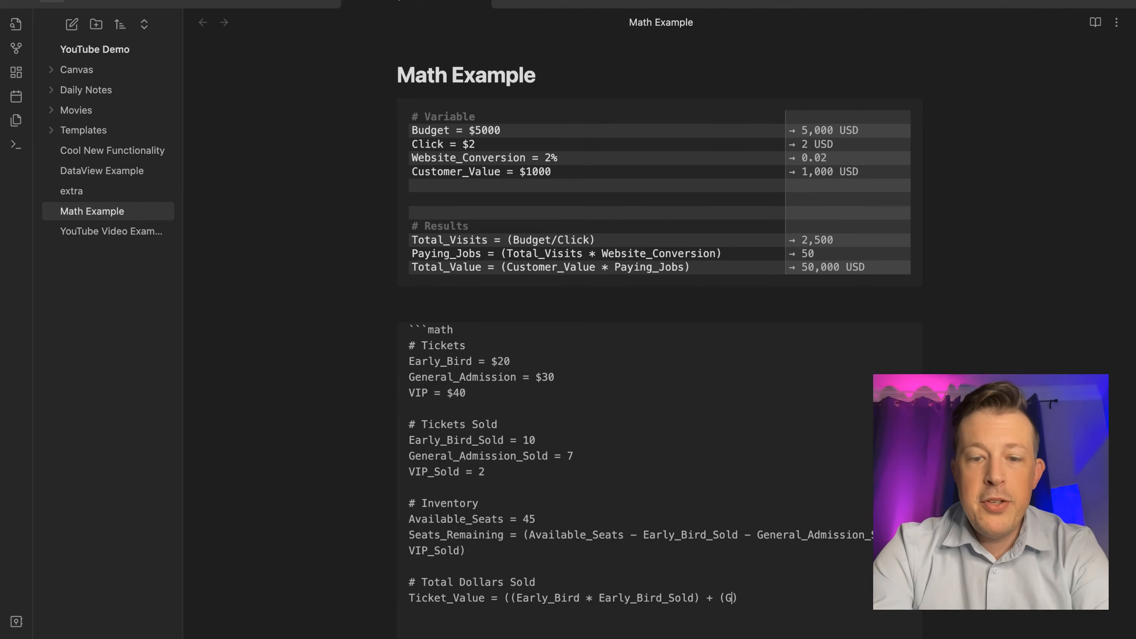
pyautogui.press('Return')
pyautogui.write('* ')
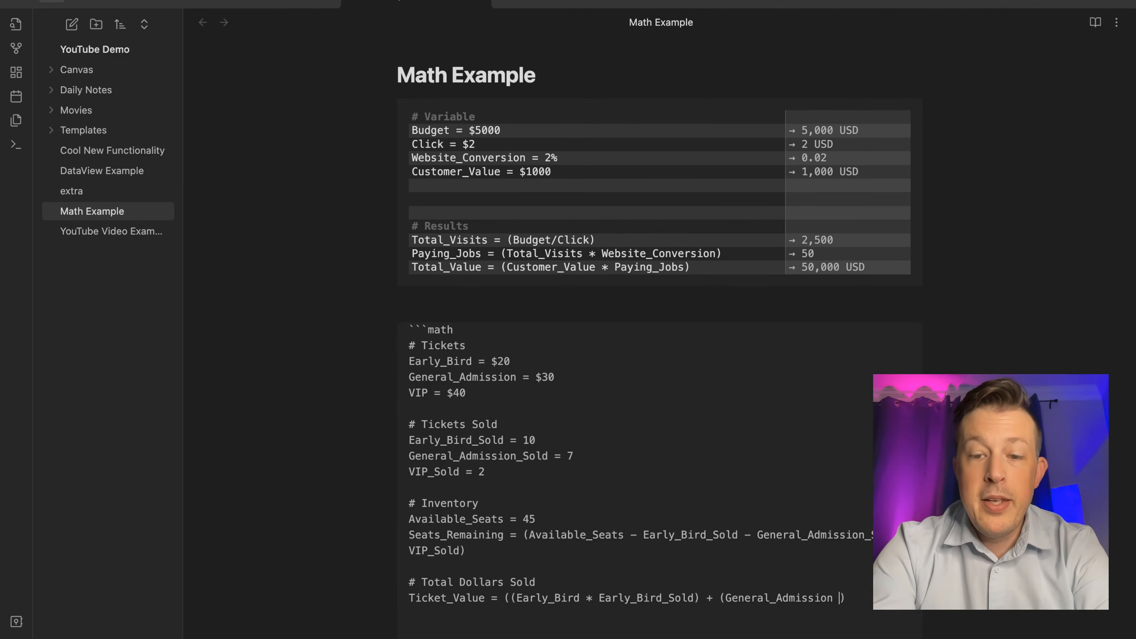
pyautogui.write('gene')
pyautogui.press('Down')
pyautogui.press('Return')
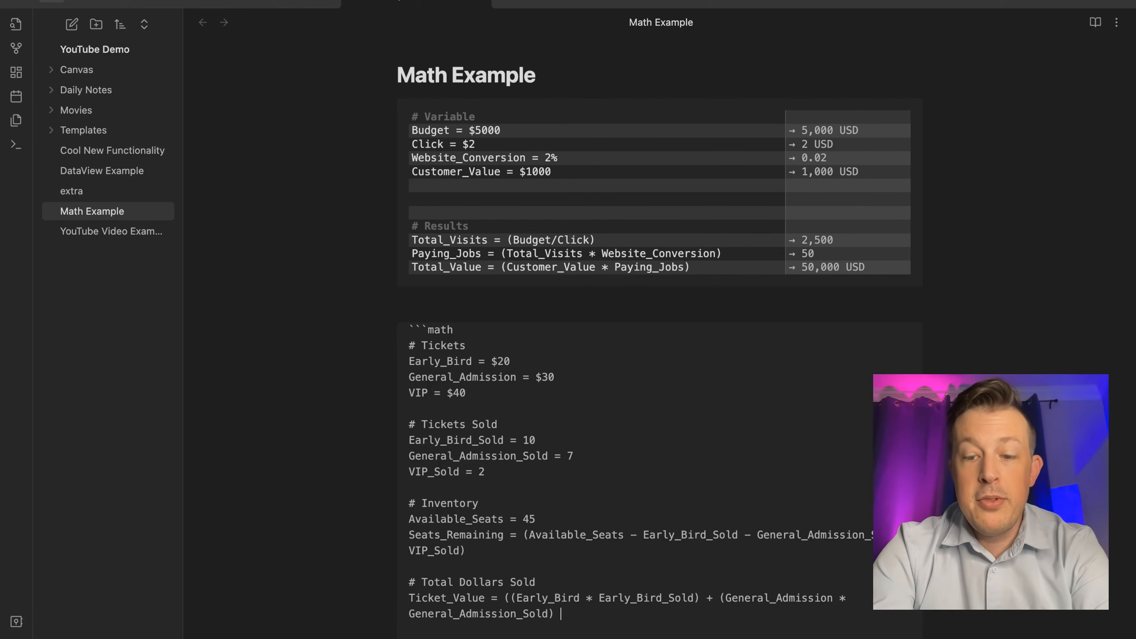
# Complete the Ticket_Value formula with + (VIP * VIP_Sold) and a final closing parenthesis, and render the ticket math block
pyautogui.write('+ (')
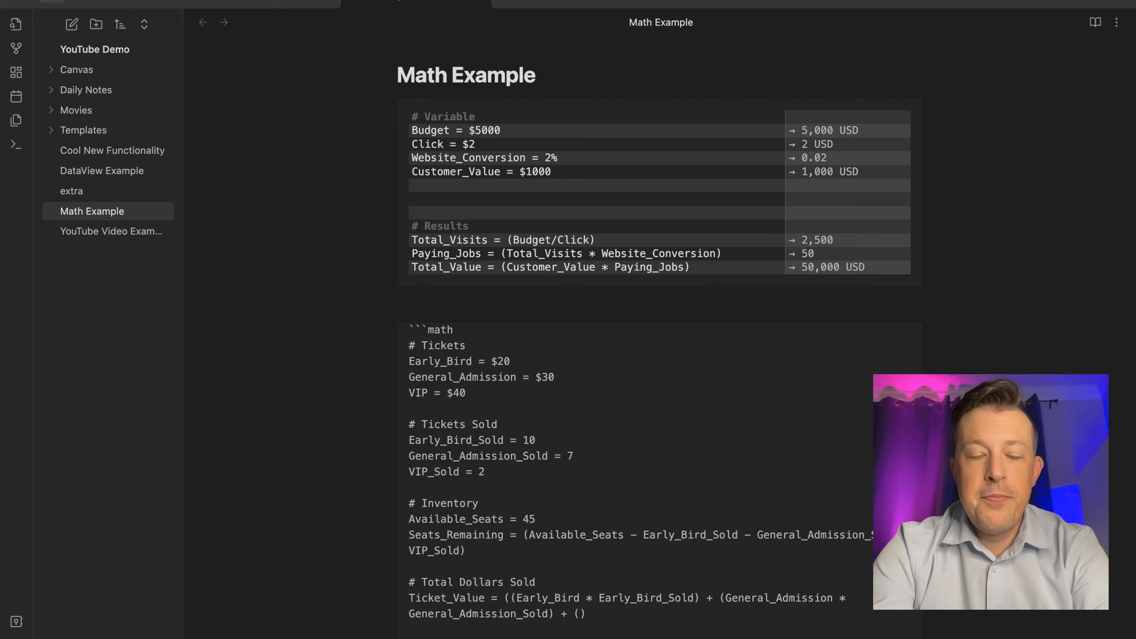
pyautogui.write('Vip')
pyautogui.press('BackSpace')
pyautogui.press('BackSpace')
pyautogui.write('IP *')
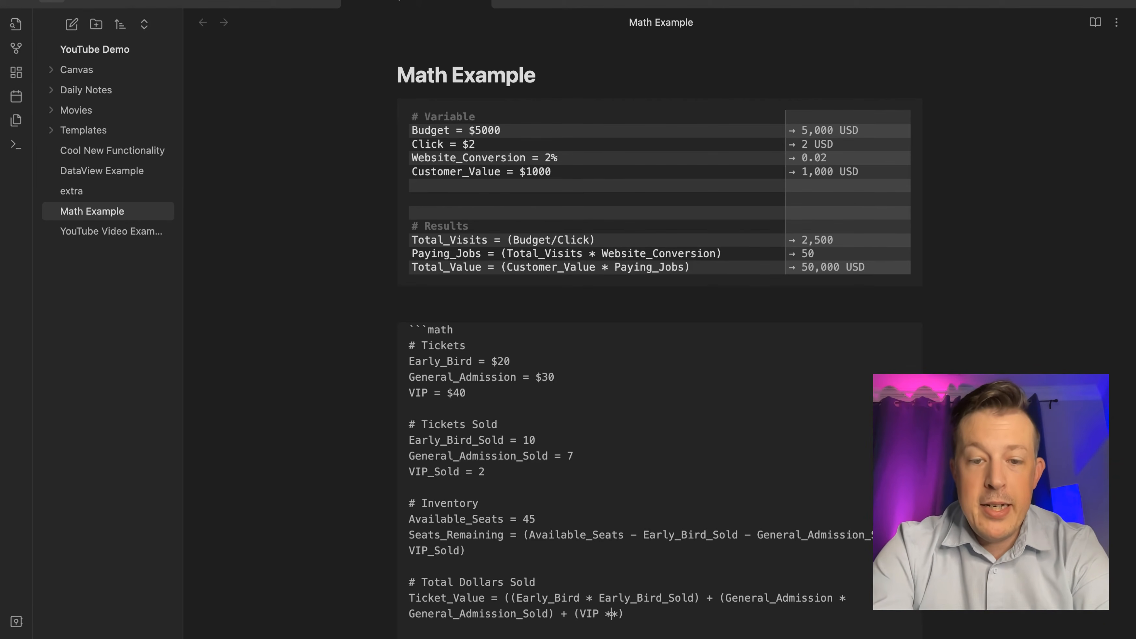
pyautogui.write(' vip')
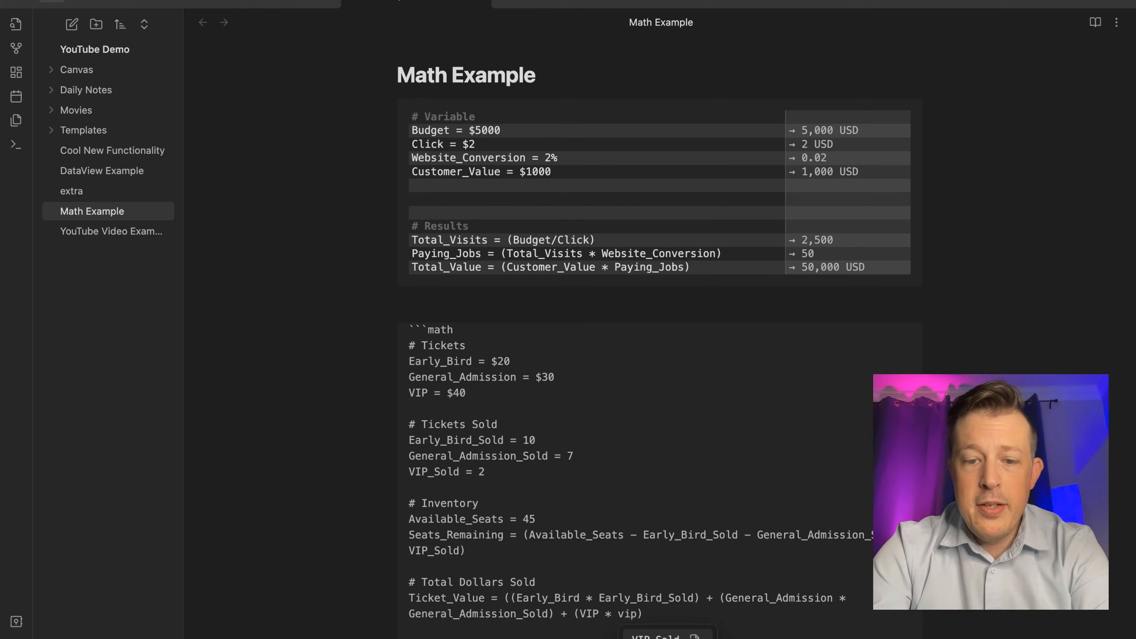
pyautogui.press('Return')
pyautogui.write(')')
pyautogui.press('Return')
pyautogui.press('Return')
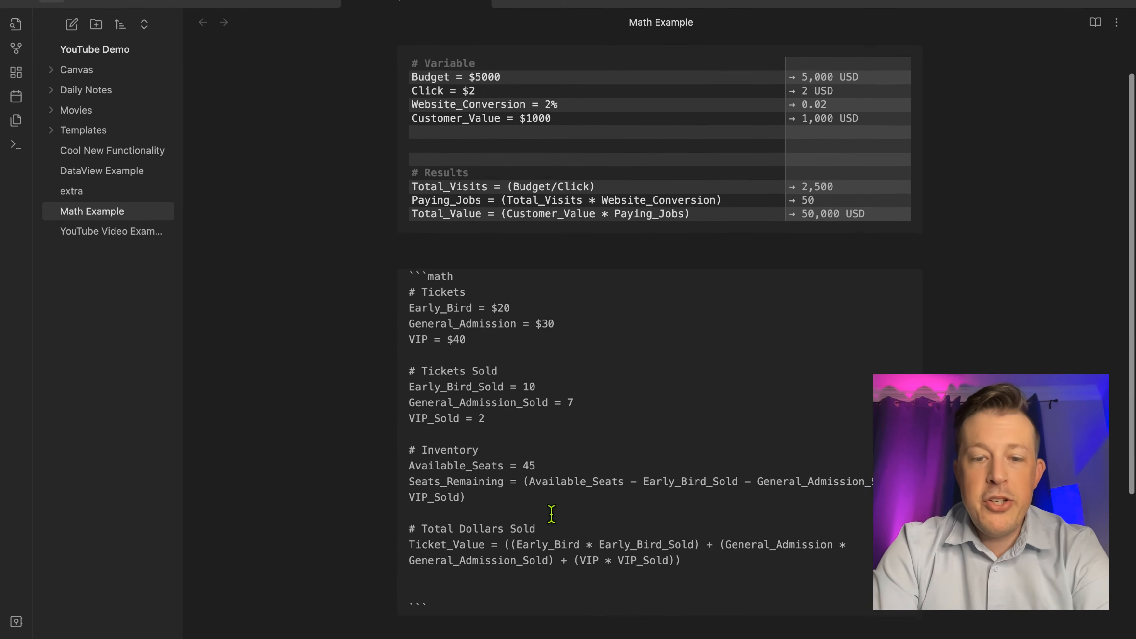
pyautogui.press('Down')
pyautogui.press('Down')
pyautogui.press('Return')
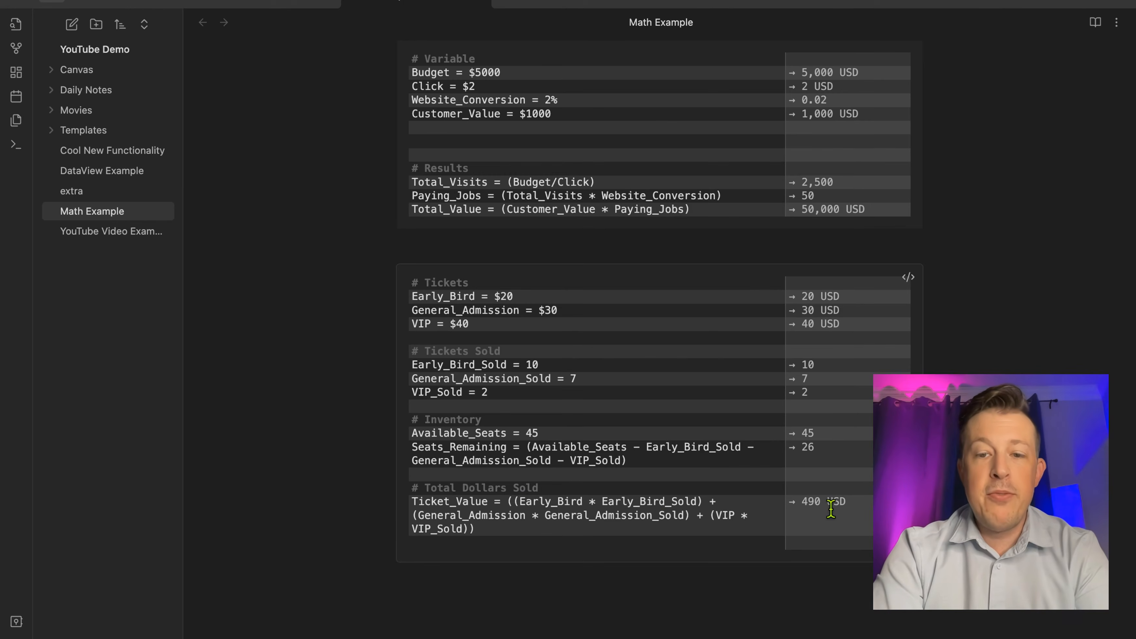
# Reopen the ticket math block and add a "# Expenses" heading between the VIP price and the Tickets Sold section
pyautogui.press('Up')
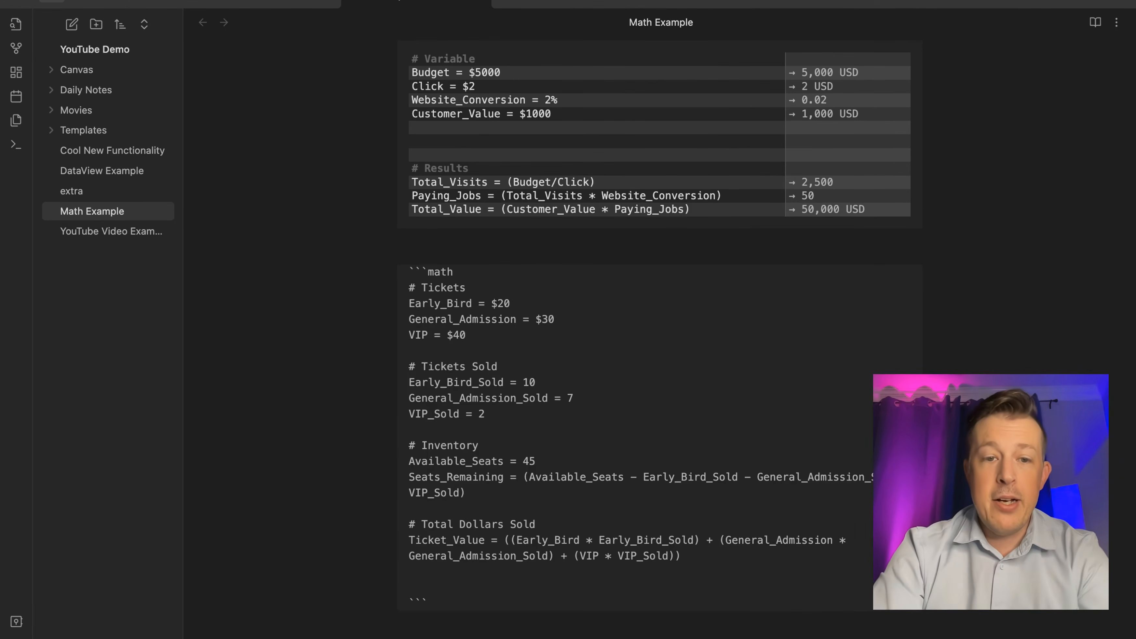
pyautogui.click(558, 332)
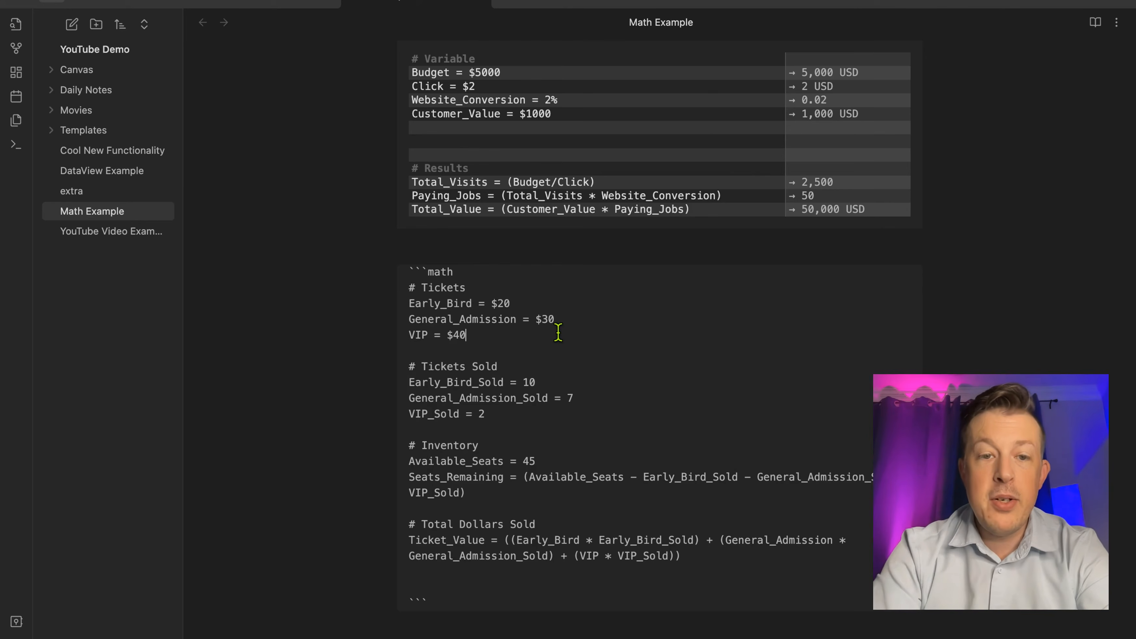
pyautogui.scroll(1, 496, 320)
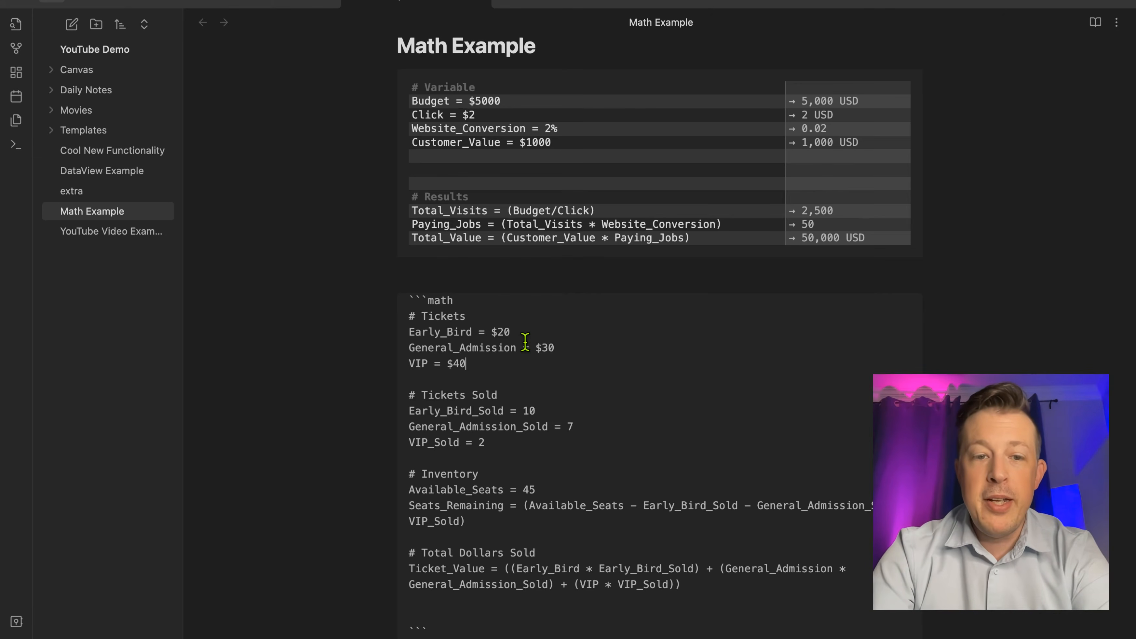
pyautogui.press('Return')
pyautogui.press('Return')
pyautogui.write('# ')
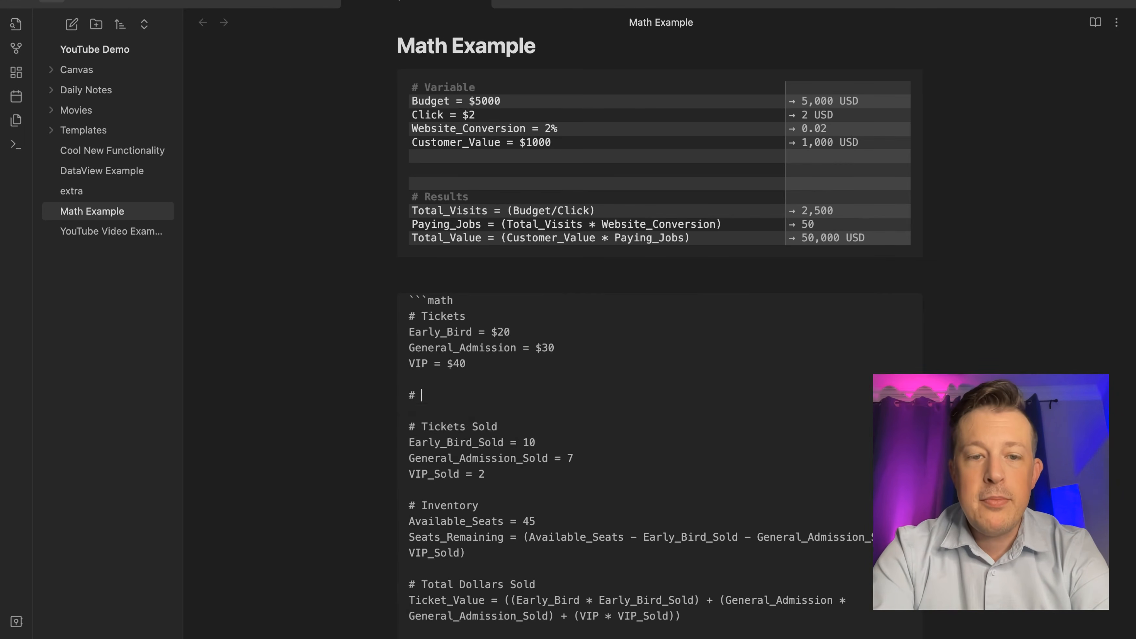
pyautogui.write('Expenses')
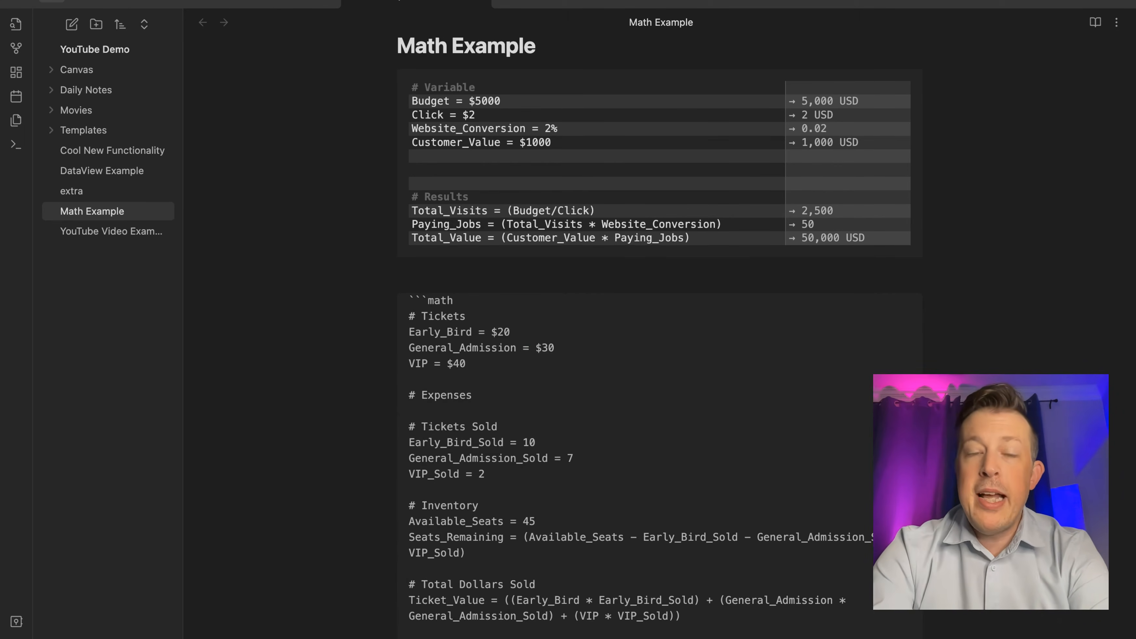
# Add the line Venue_Rental = $500 under the Expenses heading
pyautogui.press('Return')
pyautogui.write('Venue_')
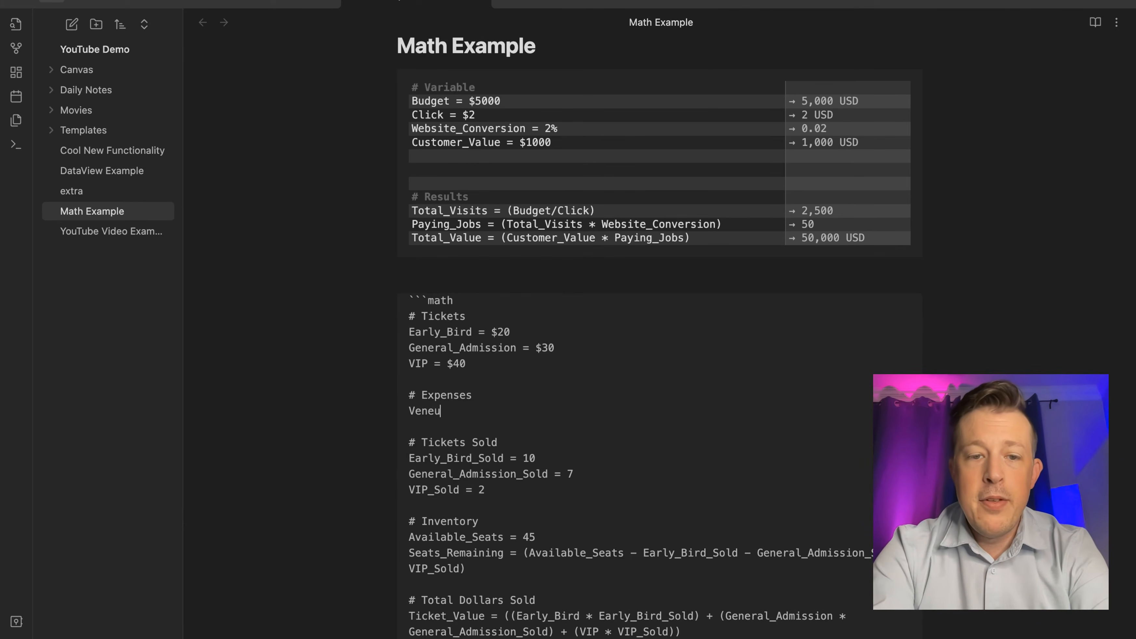
pyautogui.write('Rental')
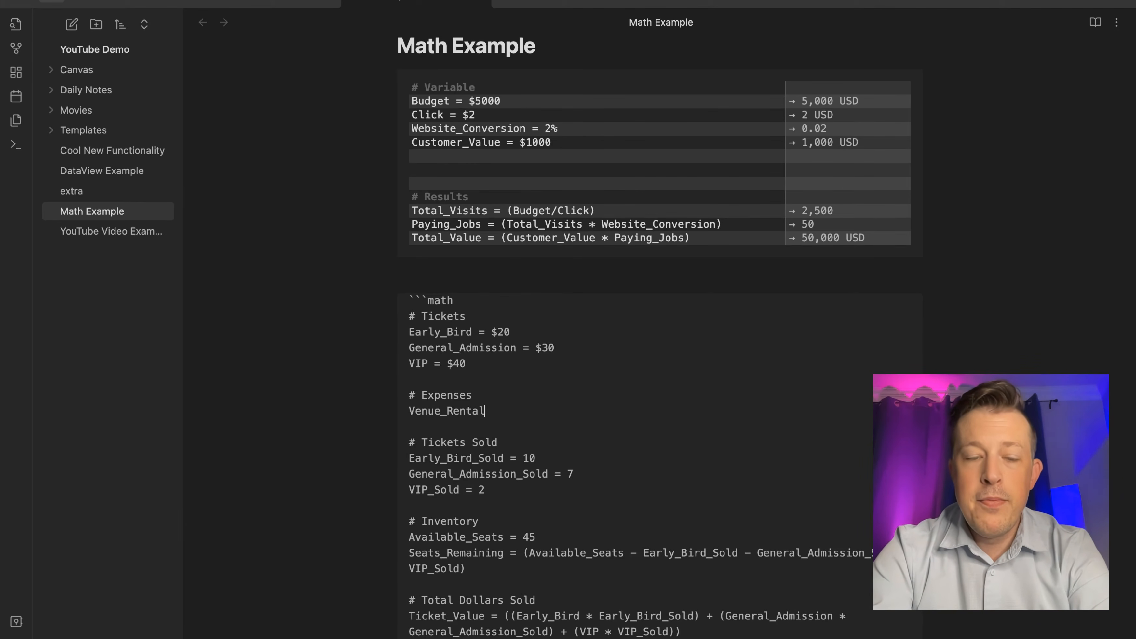
pyautogui.write(' = $500')
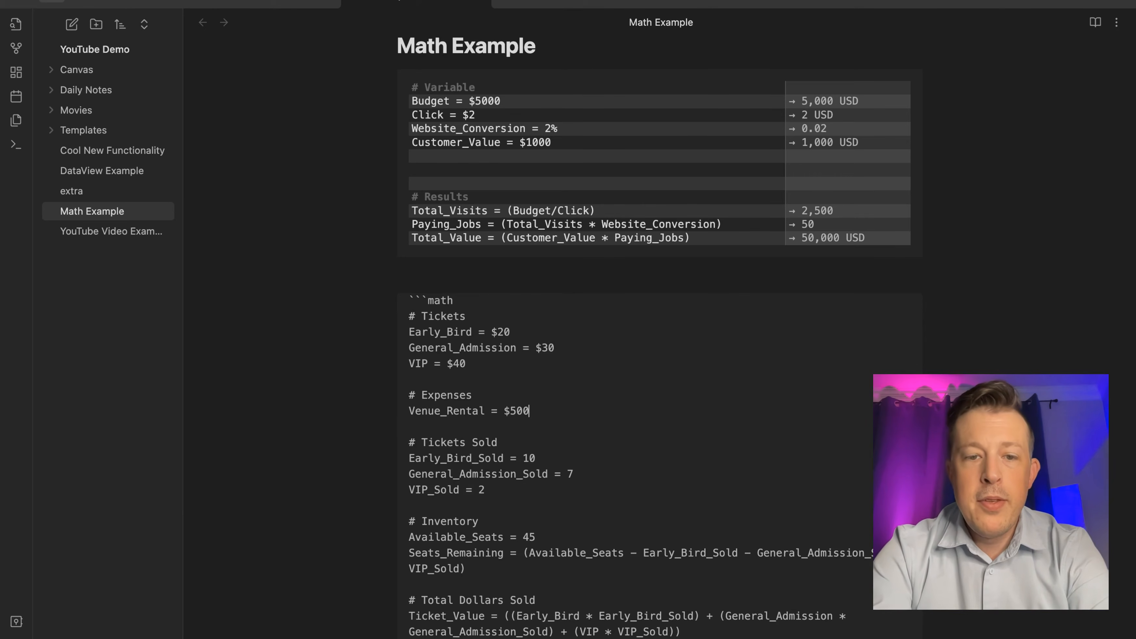
# Add the line Poster_Printing = $200 below Venue_Rental in the Expenses section
pyautogui.press('Return')
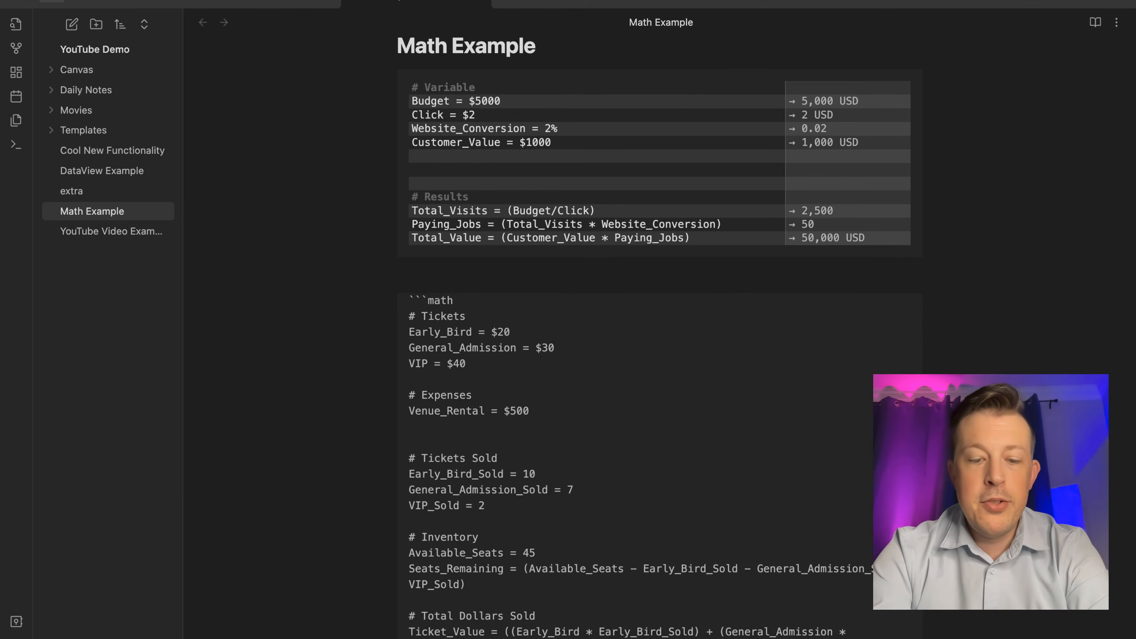
pyautogui.write('Post')
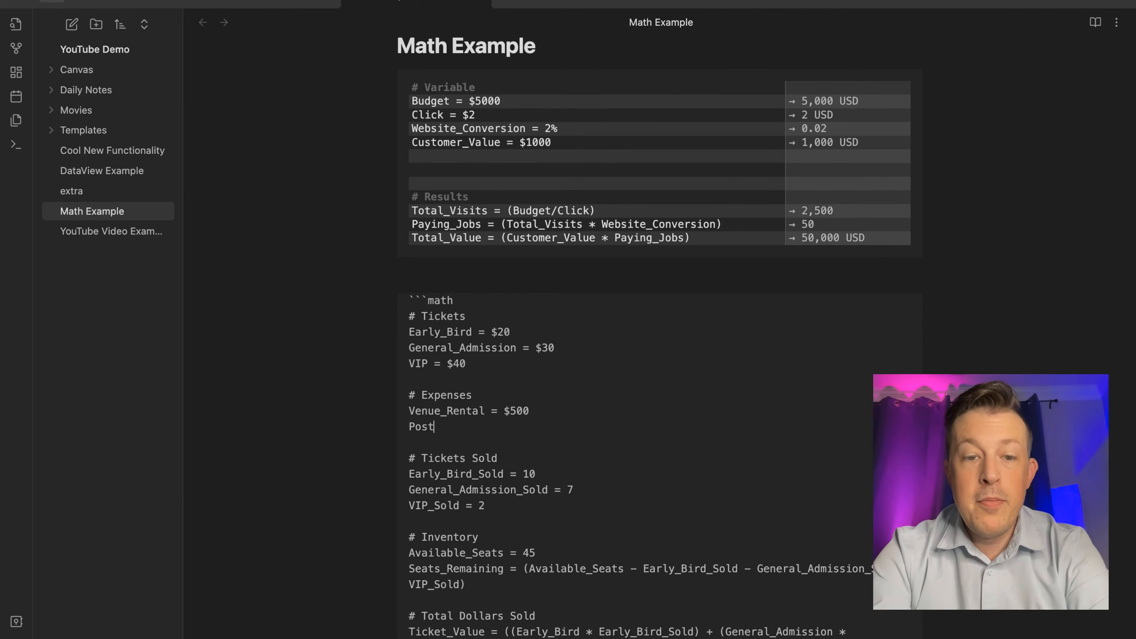
pyautogui.write('er_Pr')
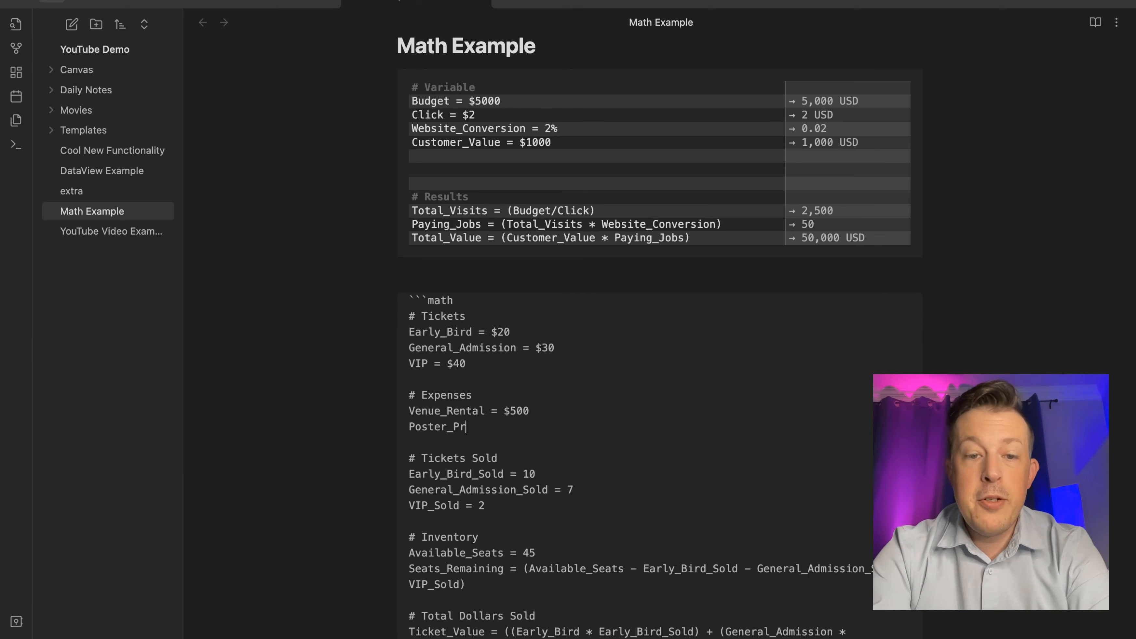
pyautogui.write('intging =')
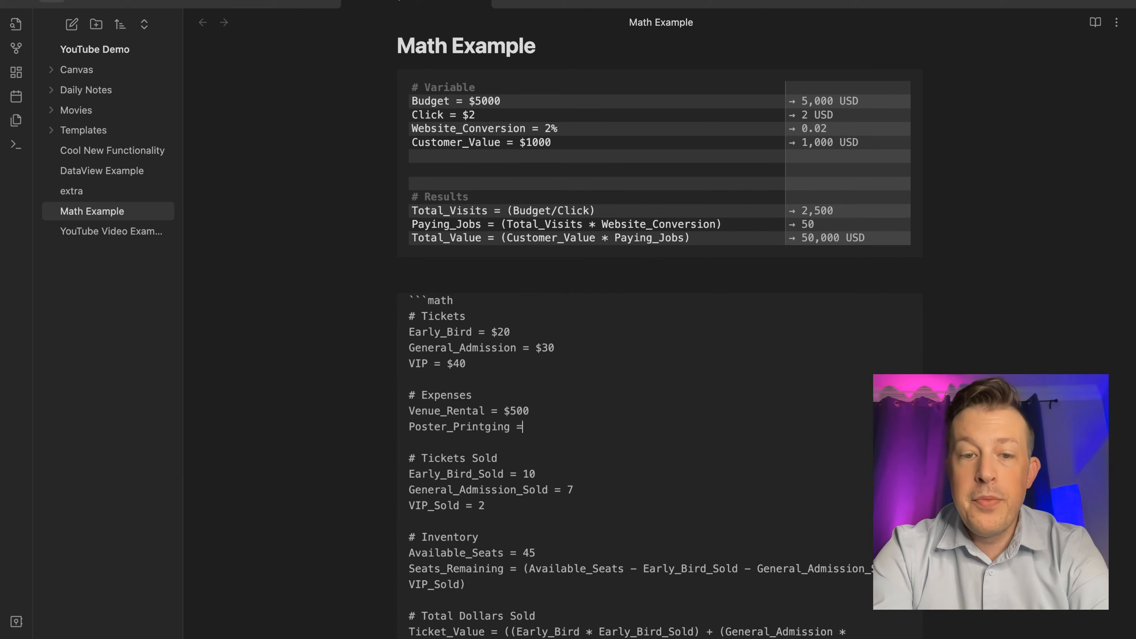
pyautogui.press('BackSpace')
pyautogui.press('BackSpace')
pyautogui.press('BackSpace')
pyautogui.press('BackSpace')
pyautogui.press('BackSpace')
pyautogui.press('BackSpace')
pyautogui.press('BackSpace')
pyautogui.write('ing = $200')
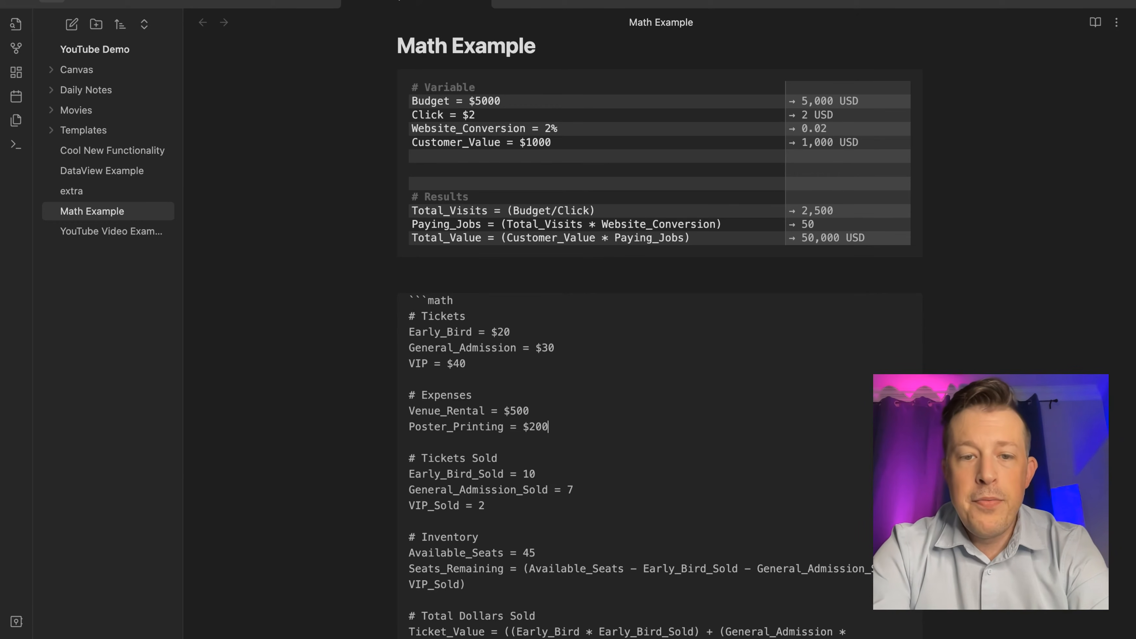
# Add the line Facebook_Ads = $200 below Poster_Printing and render the ticket math block
pyautogui.press('Return')
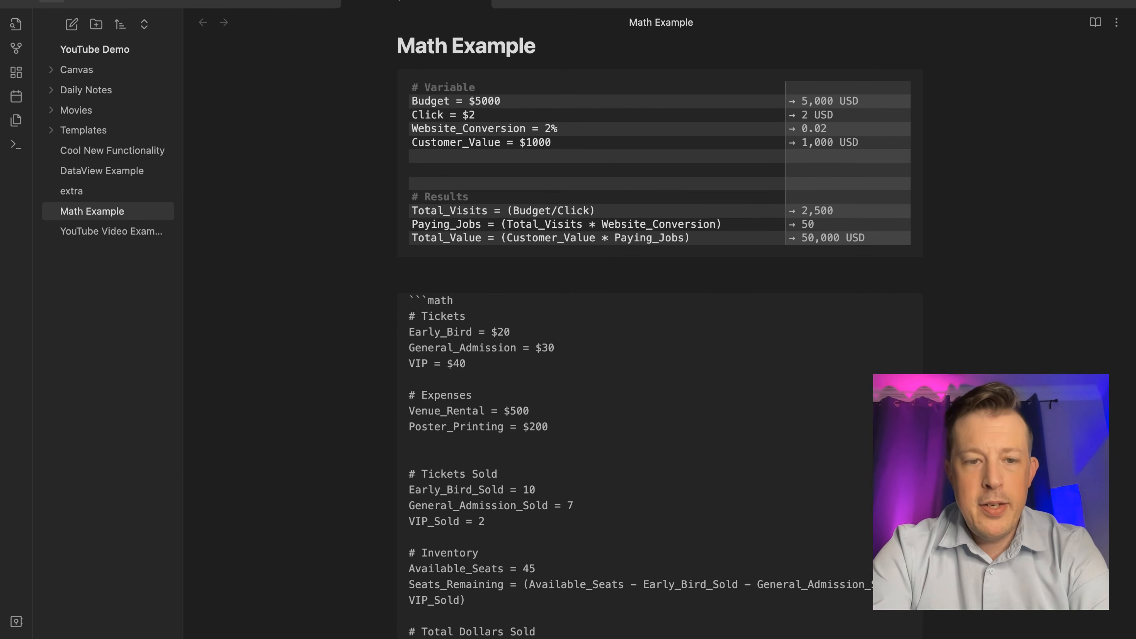
pyautogui.write('Facebook')
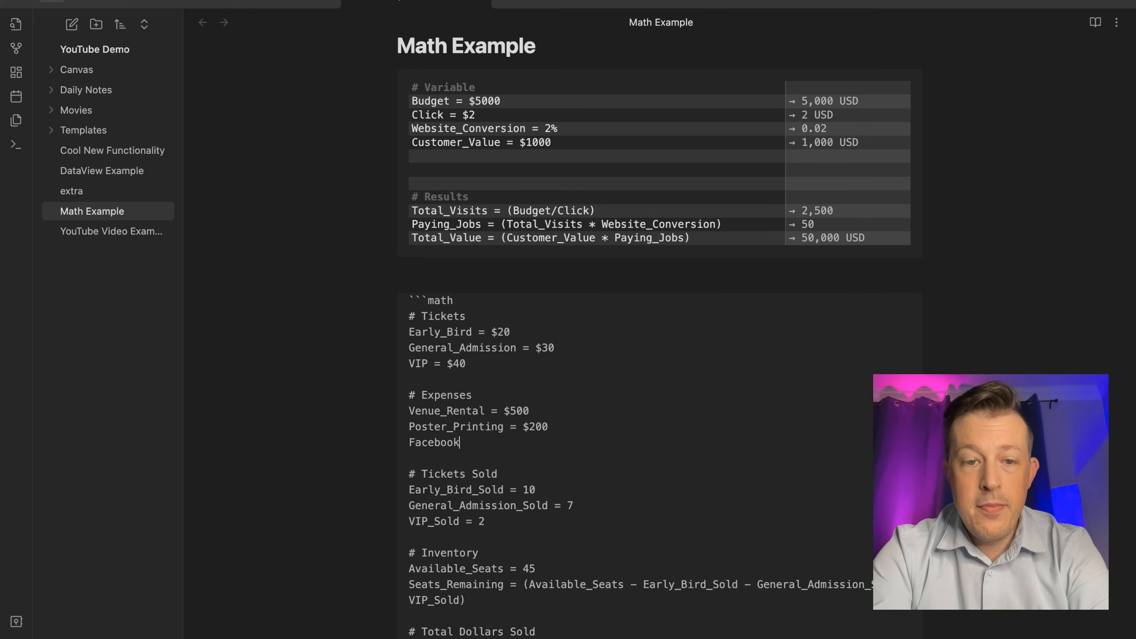
pyautogui.write('_Adss = ')
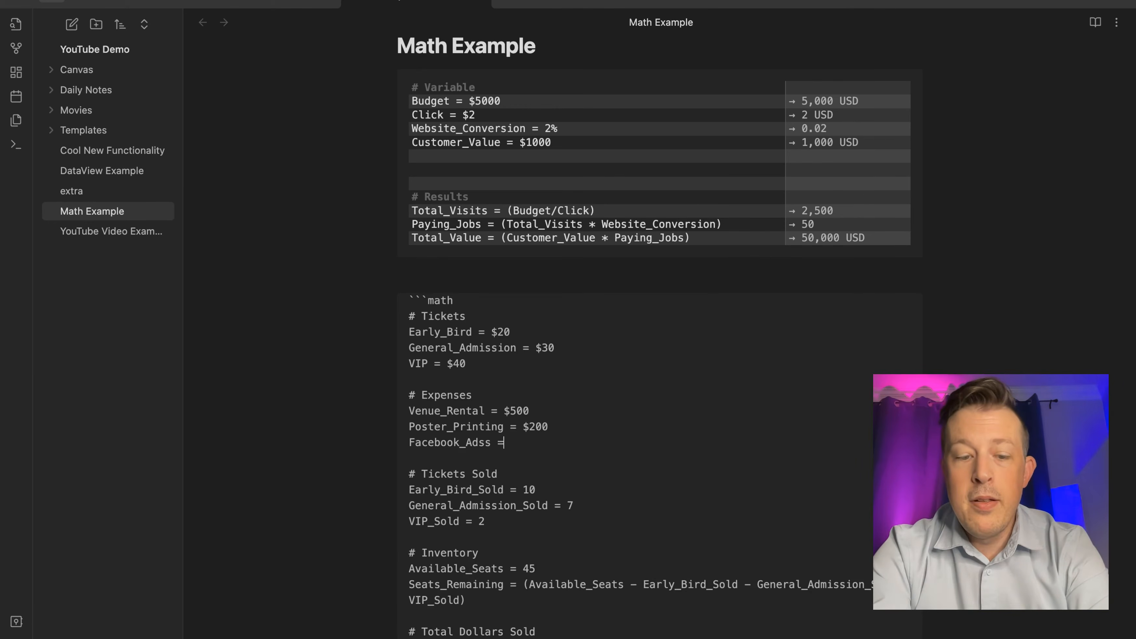
pyautogui.write('$')
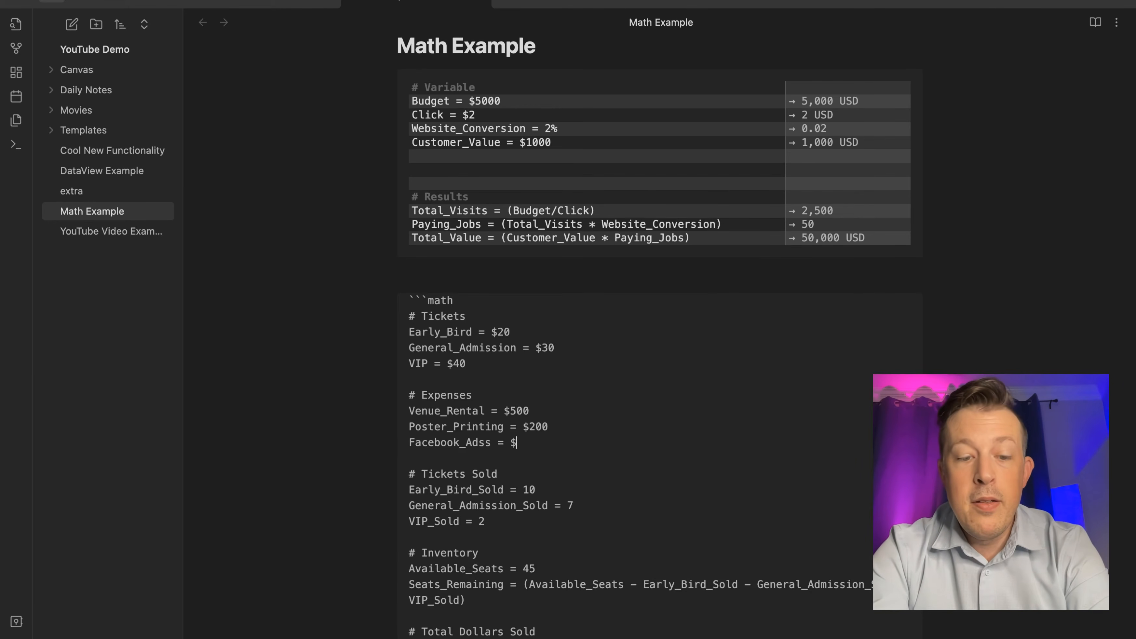
pyautogui.write('200')
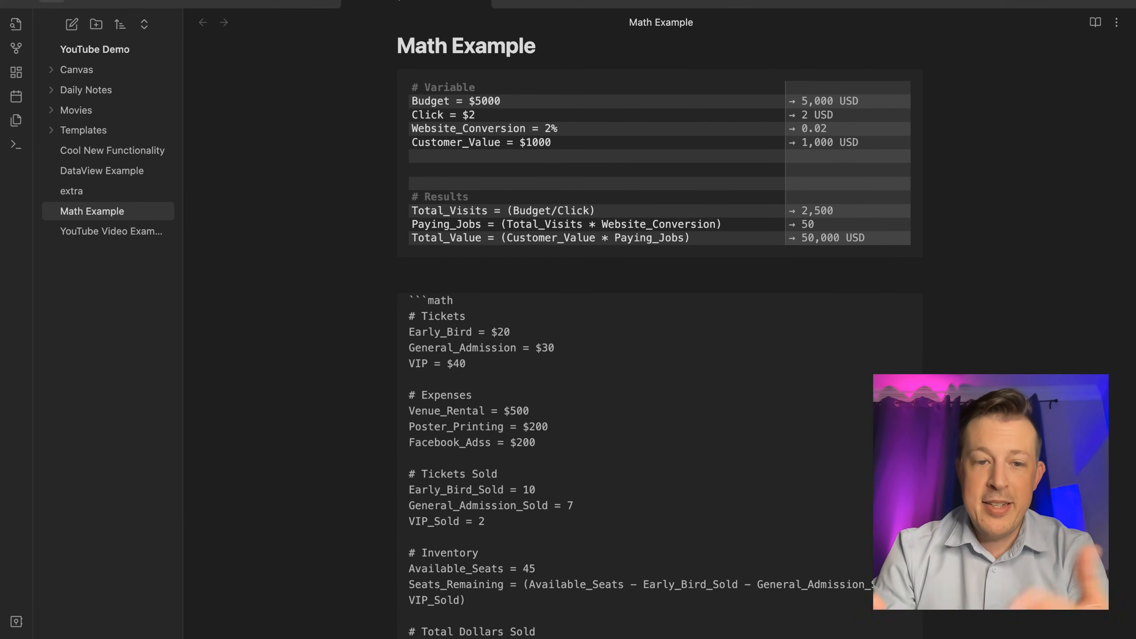
pyautogui.click(485, 440)
pyautogui.press('BackSpace')
pyautogui.scroll(-4, 508, 447)
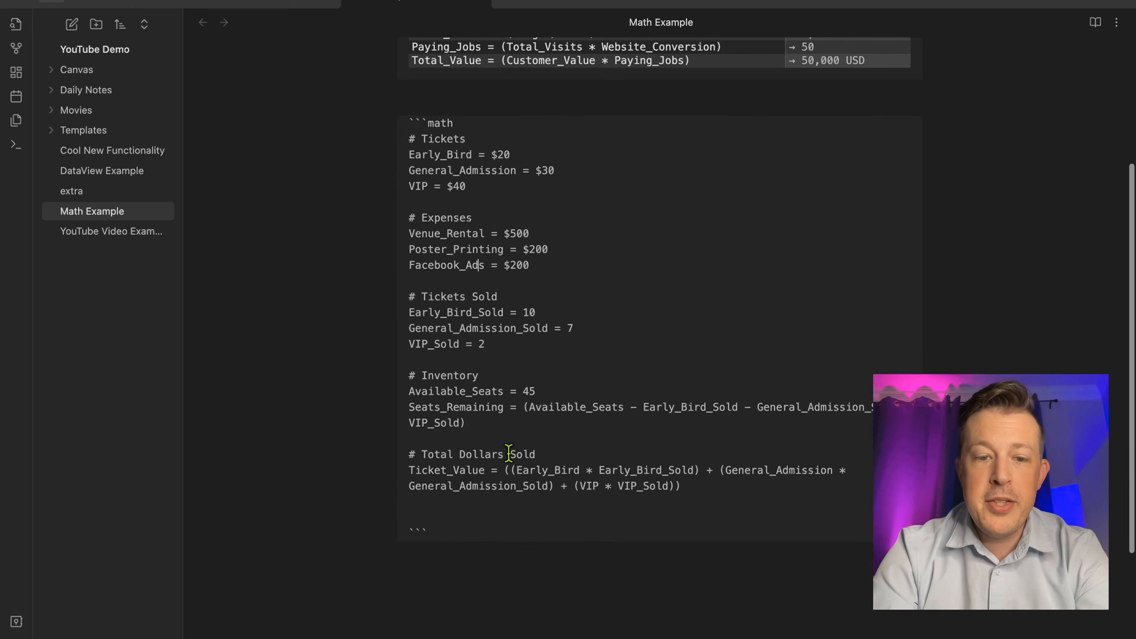
pyautogui.click(488, 604)
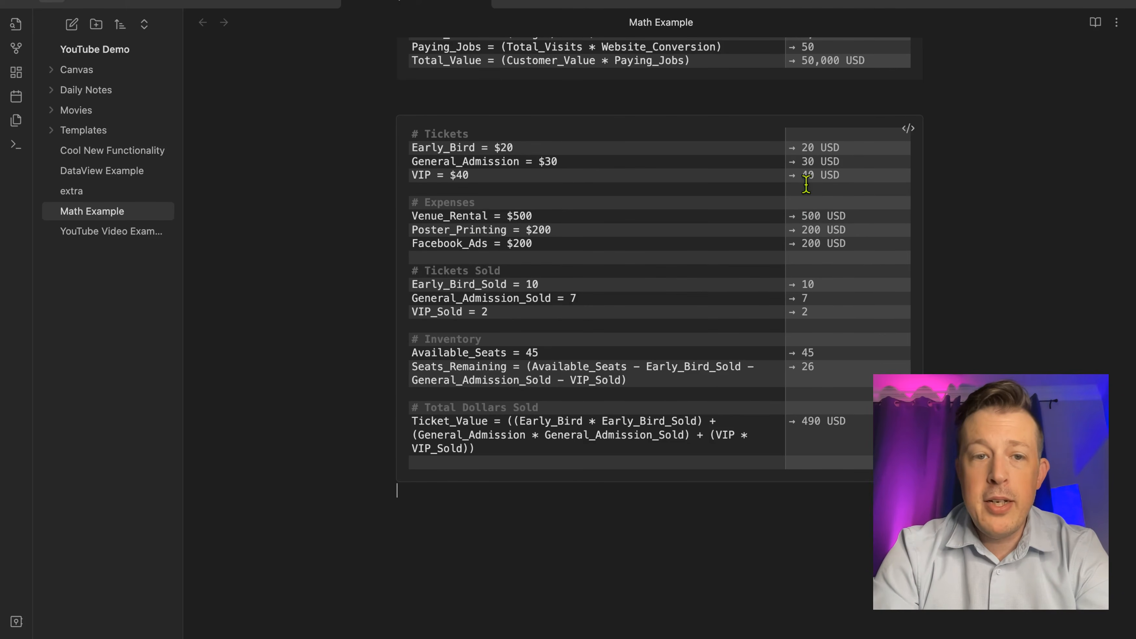
# Reopen the ticket math block and add a "# Revenue" heading below the Ticket_Value formula
pyautogui.click(655, 257)
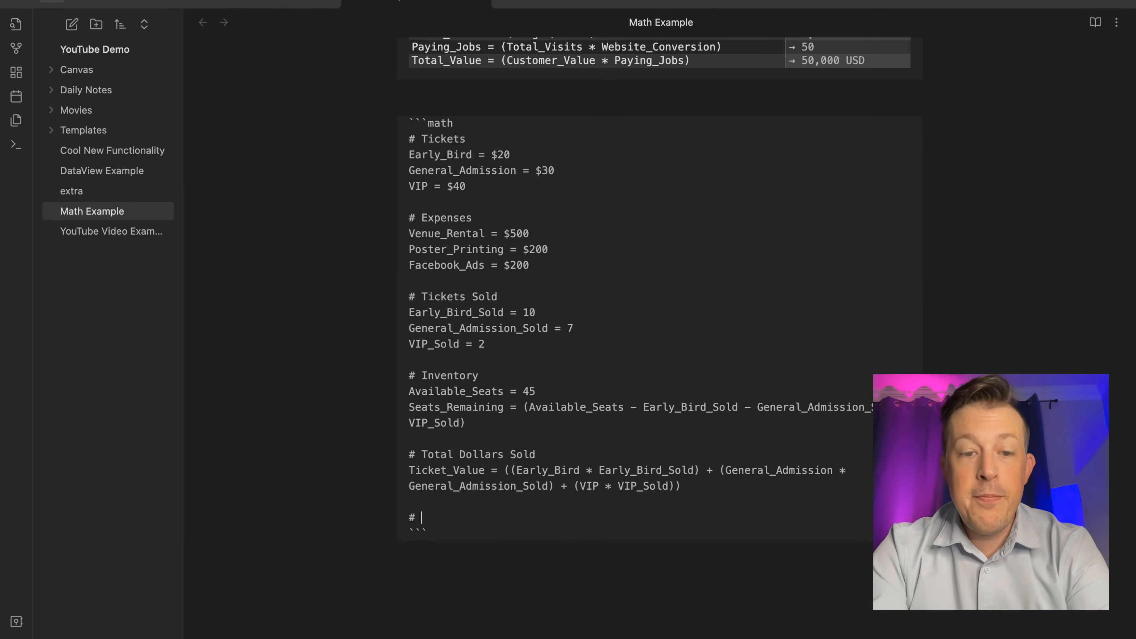
pyautogui.write('Revenue')
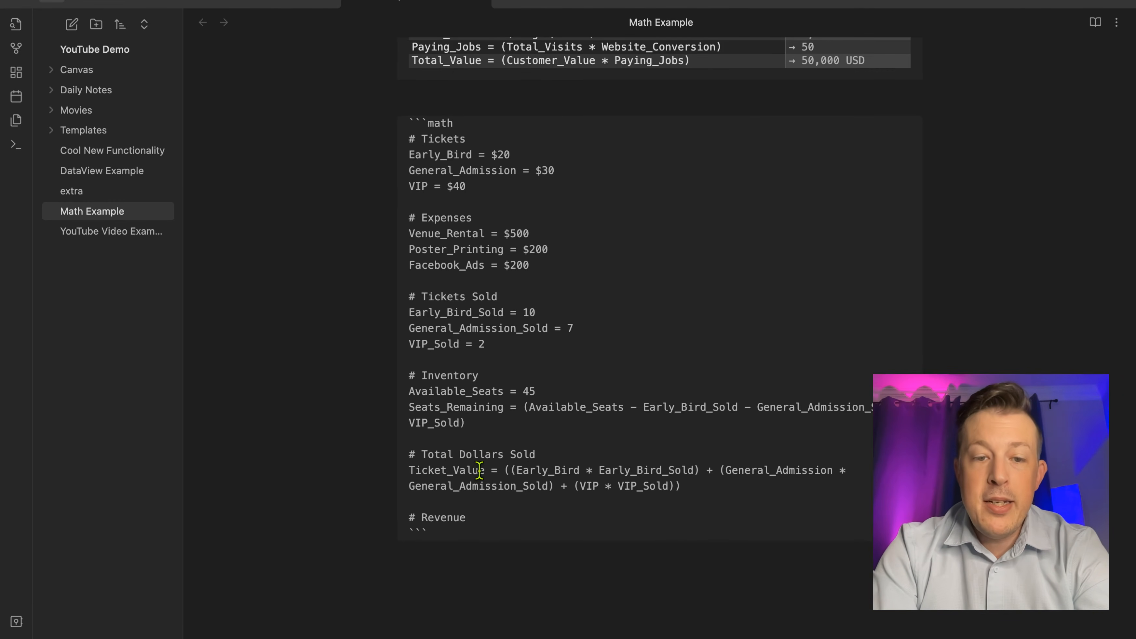
pyautogui.press('Return')
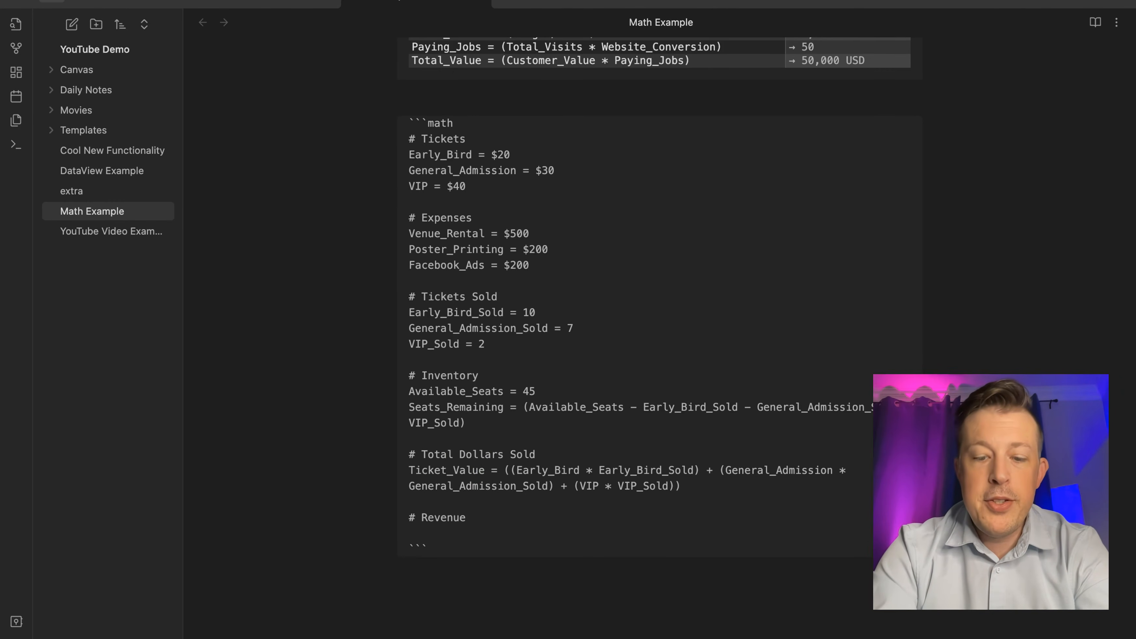
# Start the line Profitability = (Ticket_Value) under the Revenue heading
pyautogui.write('Profit')
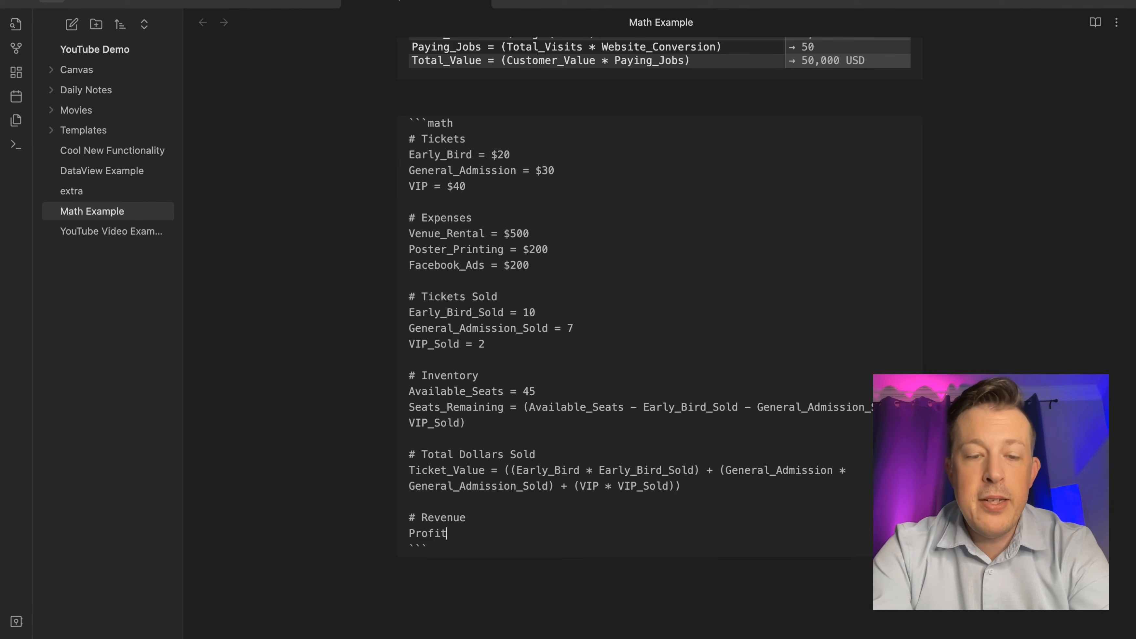
pyautogui.write('abili')
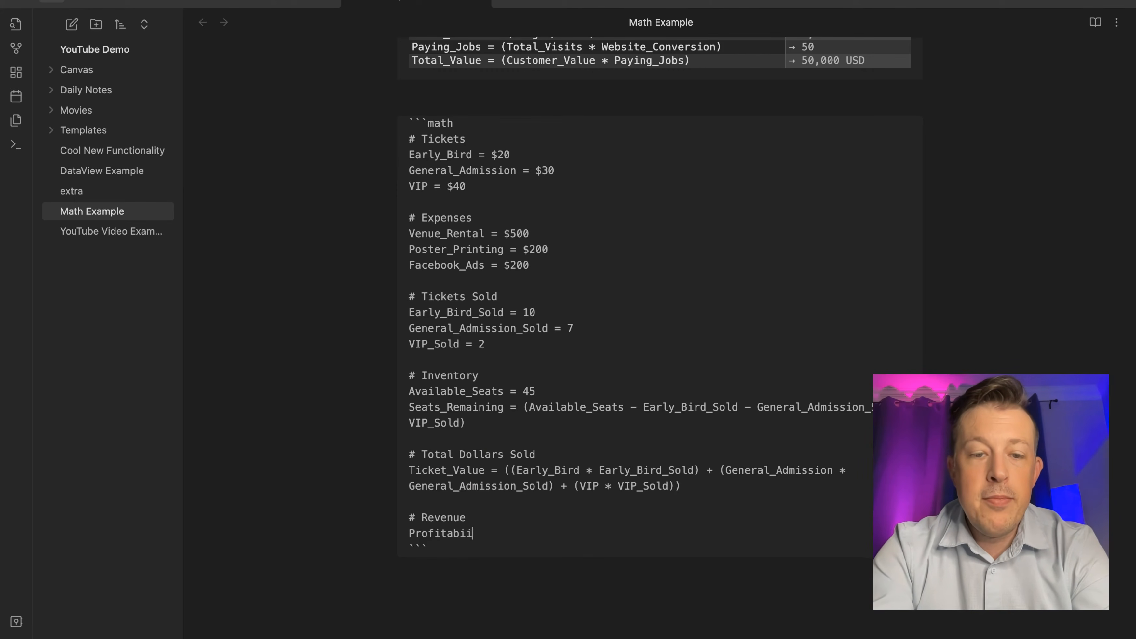
pyautogui.write('ty')
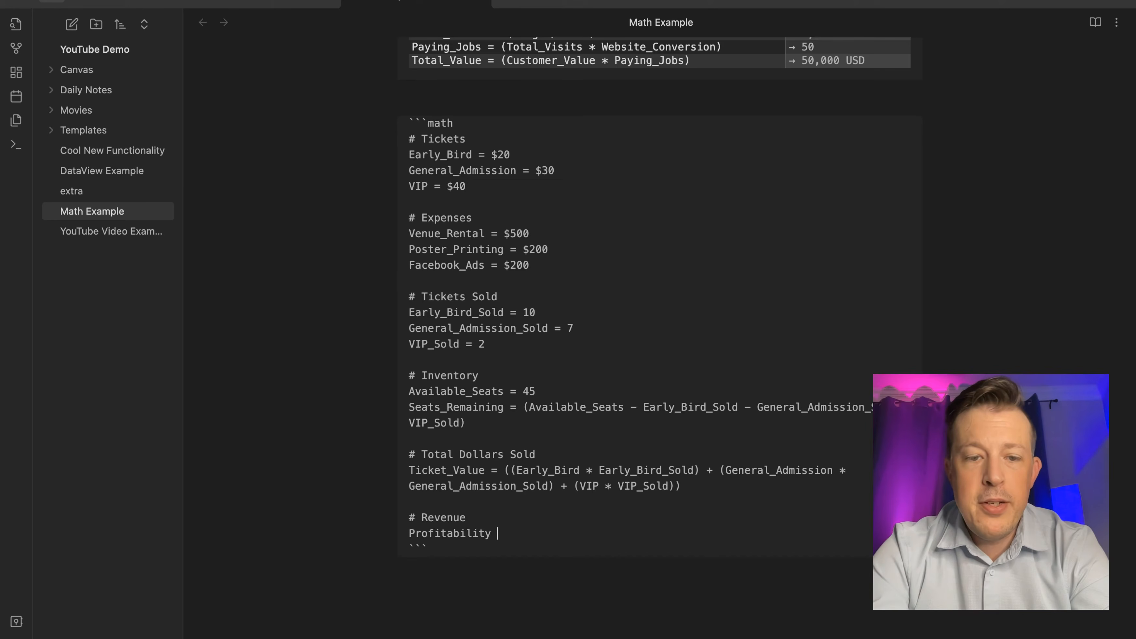
pyautogui.write(' = (')
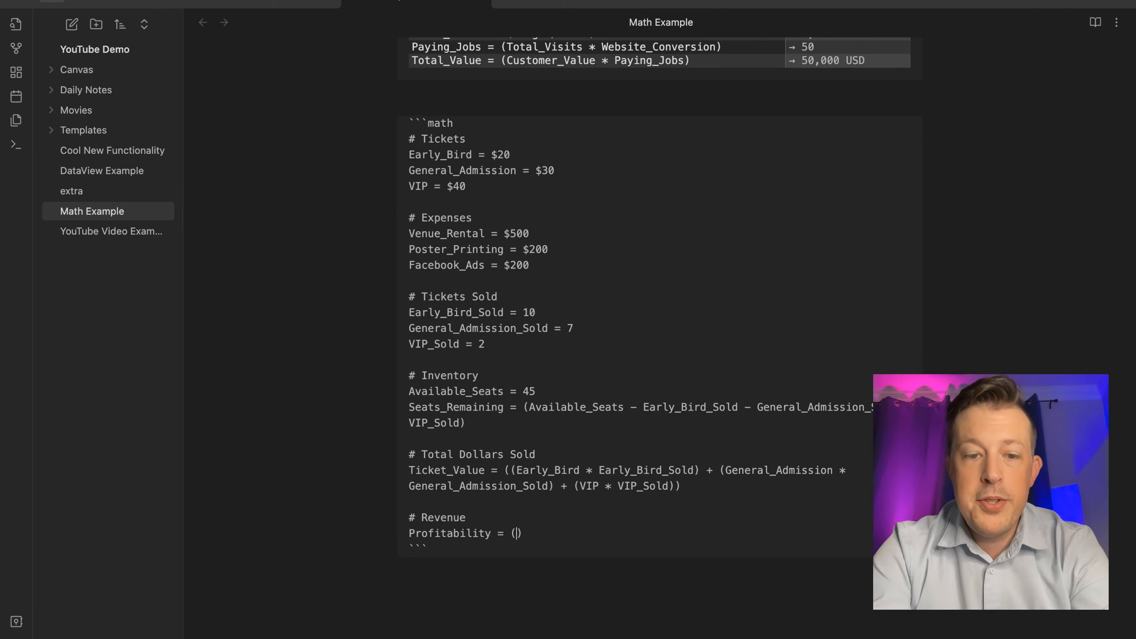
pyautogui.write('Ti')
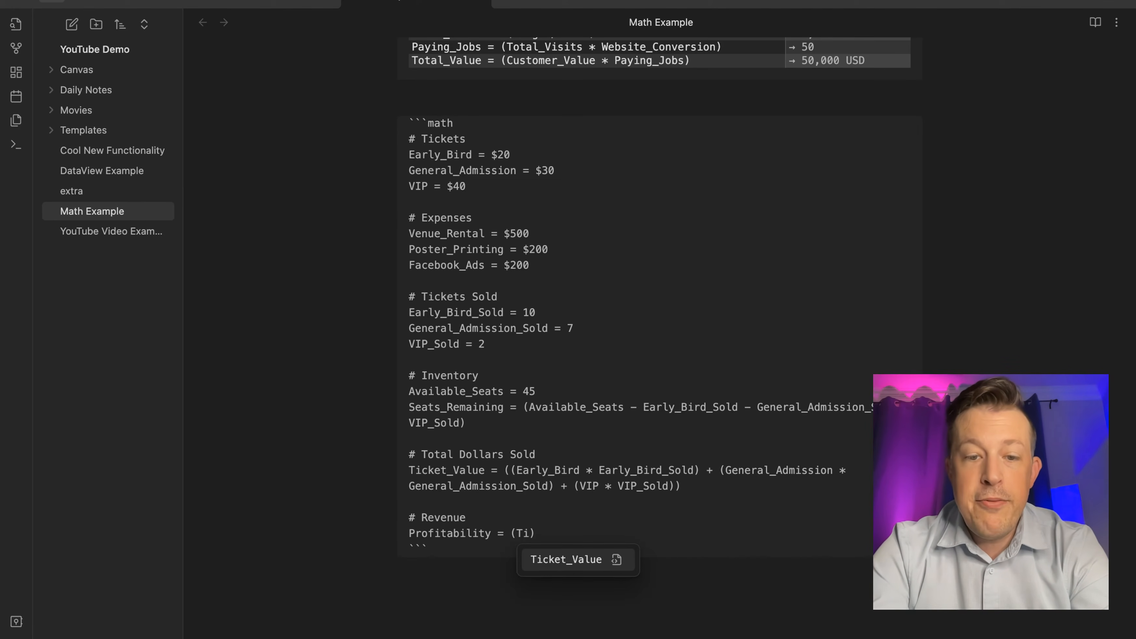
pyautogui.press('Return')
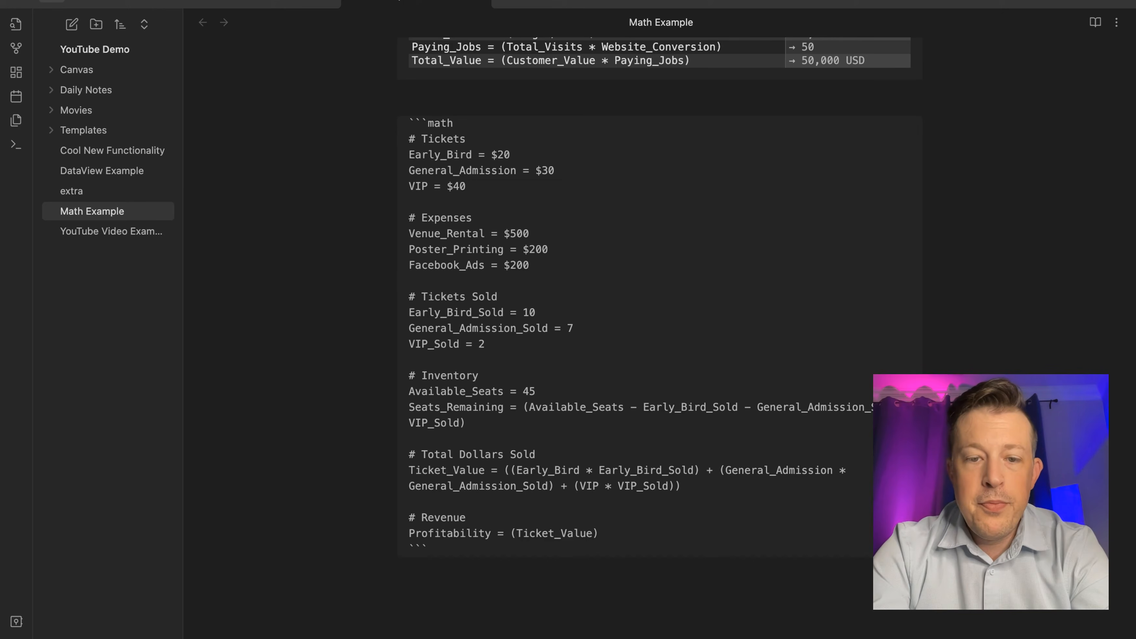
# Add the line Total_Expenses = (Venue_Rental + Poster_Printing + Facebook_Ads) below Facebook_Ads in the Expenses section
pyautogui.click(546, 264)
pyautogui.press('Return')
pyautogui.write('To')
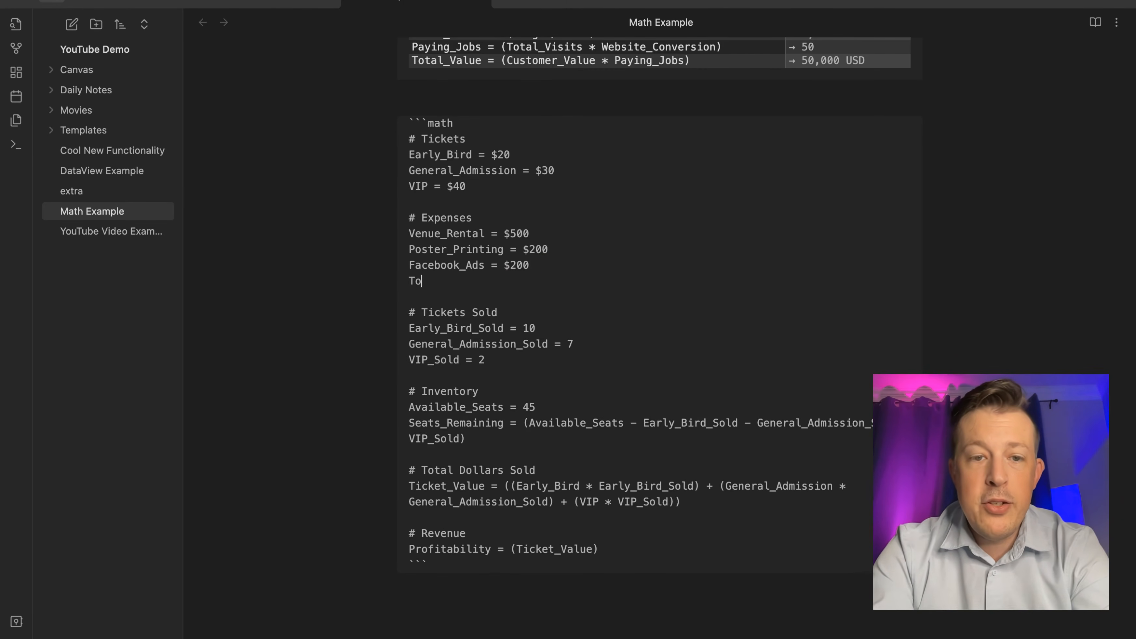
pyautogui.write('tal_Expense')
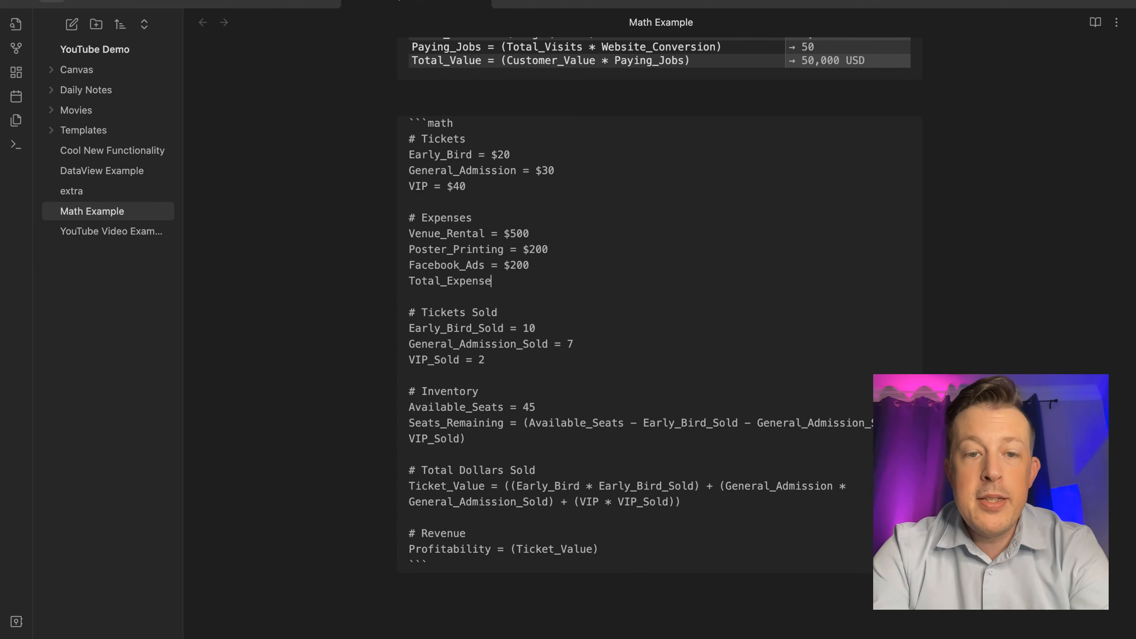
pyautogui.write('s = (Venue_Rental')
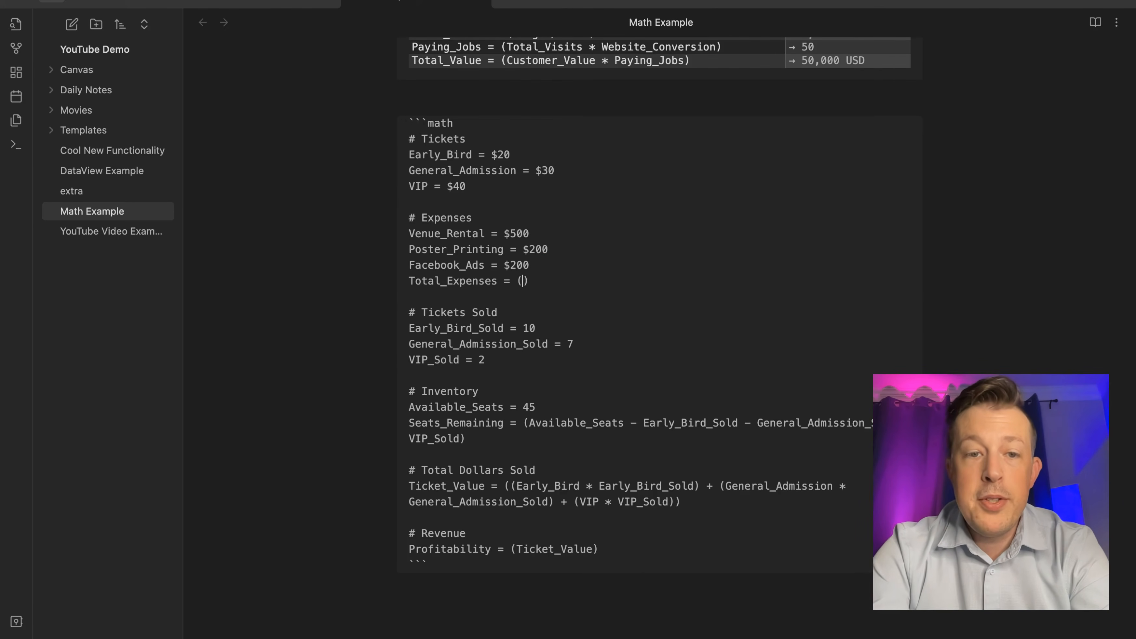
pyautogui.write(' + Poster_Printing')
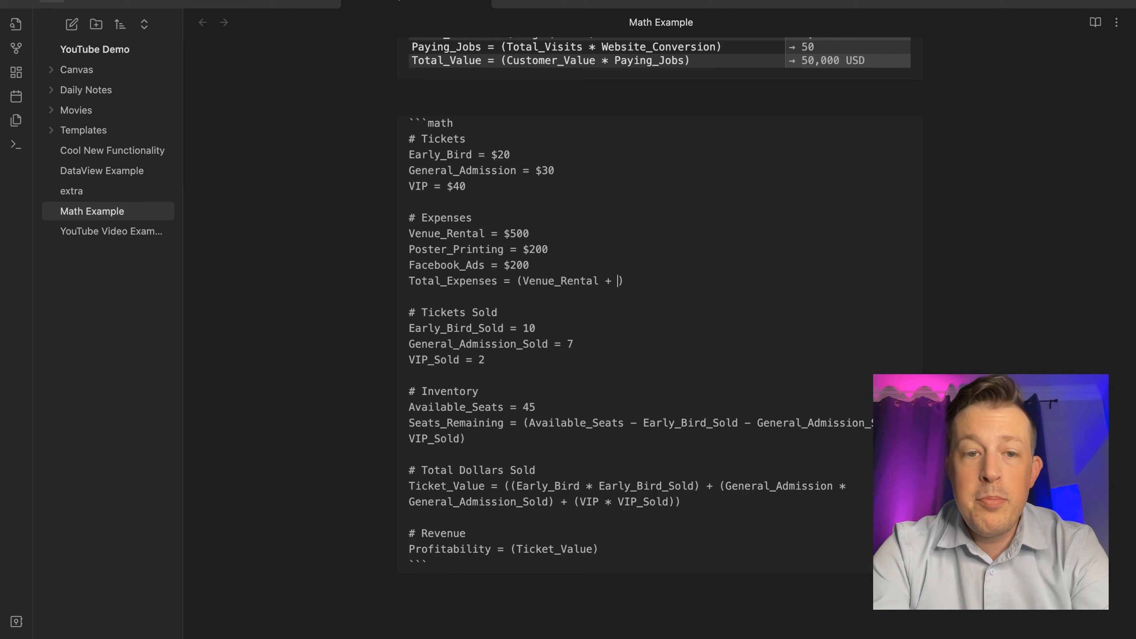
pyautogui.write(' + ')
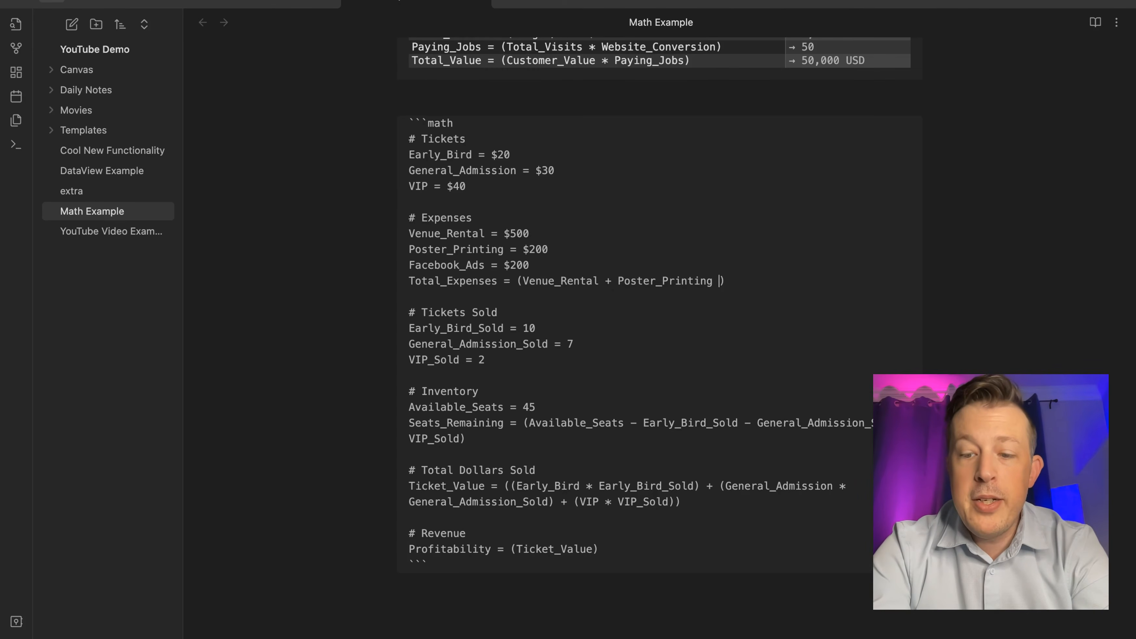
pyautogui.write('Facebook_Ads')
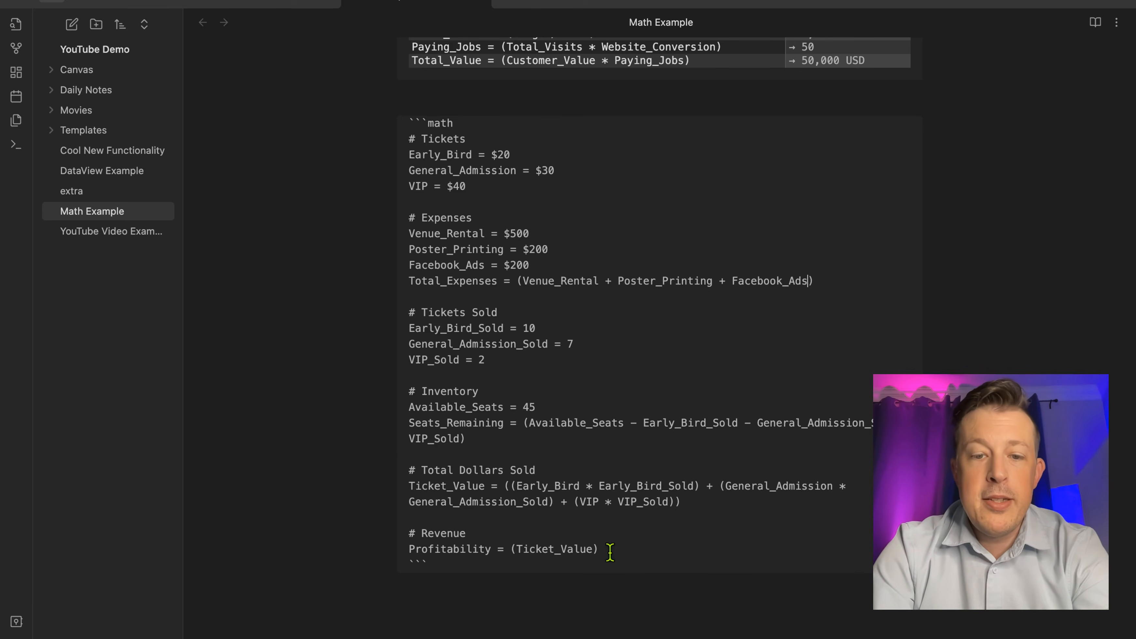
# Complete the Revenue formula as Profitability = (Ticket_Value - Total_Expenses) and render the ticket math block
pyautogui.click(591, 550)
pyautogui.write('-')
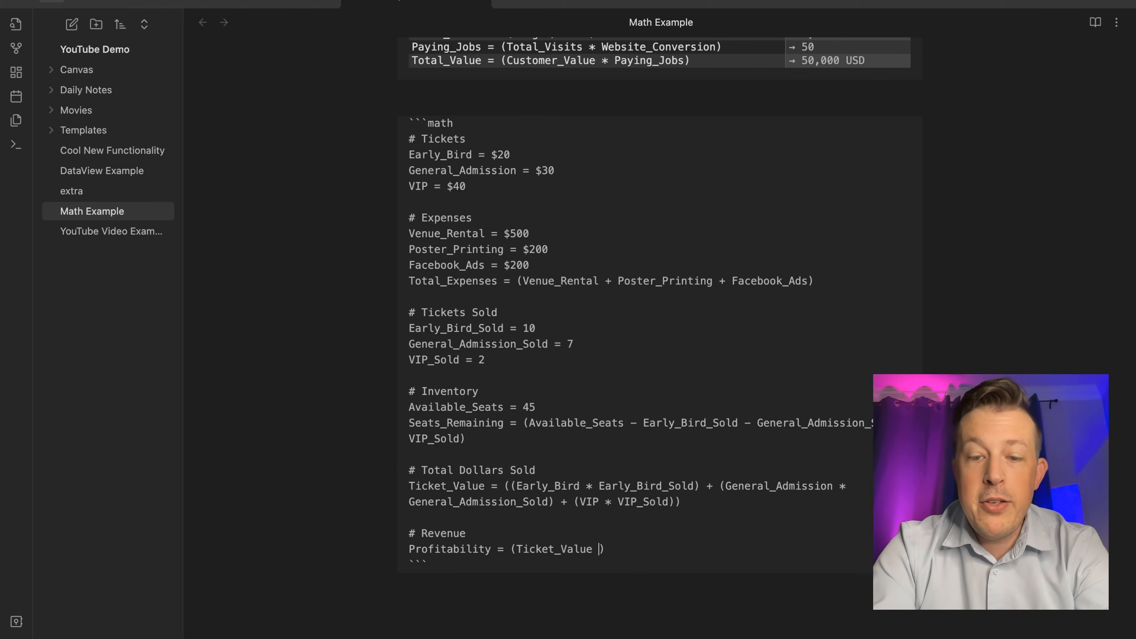
pyautogui.write(' Total_Expenses')
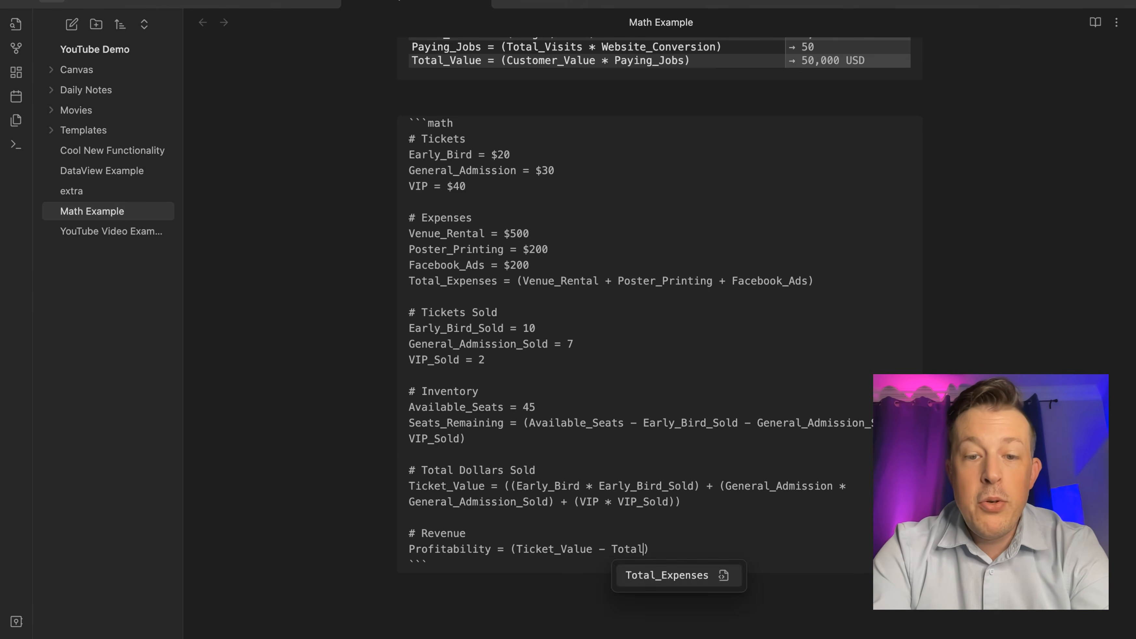
pyautogui.click(563, 629)
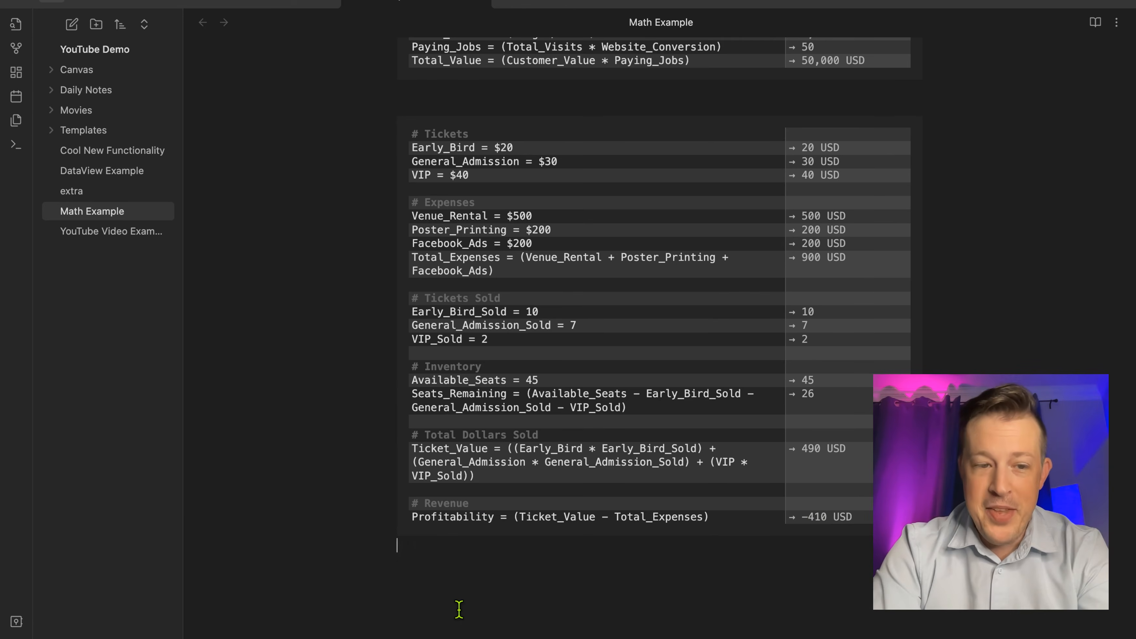
# In the Tickets Sold section, set VIP_Sold to 8 and General_Admission_Sold to 9, and render the block
pyautogui.press('Up')
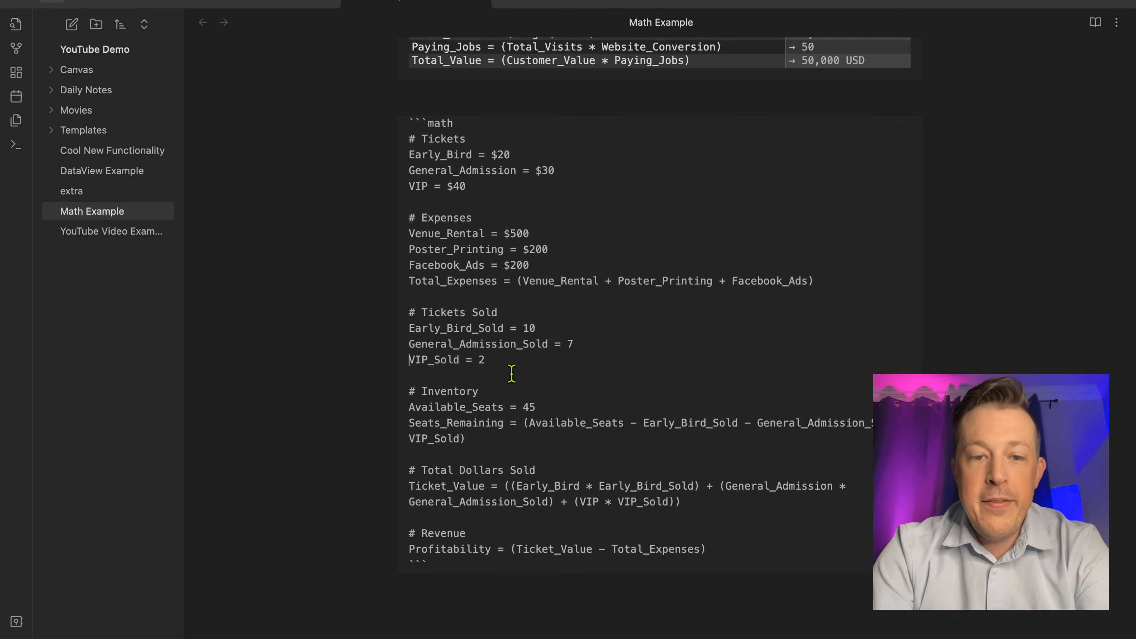
pyautogui.press('BackSpace')
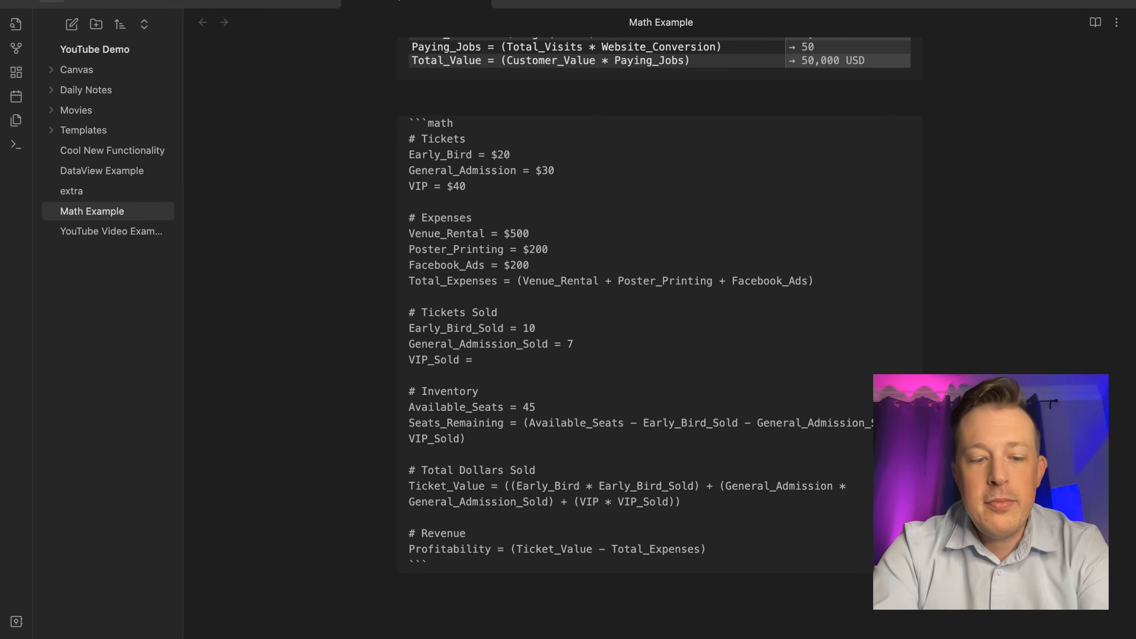
pyautogui.write('8')
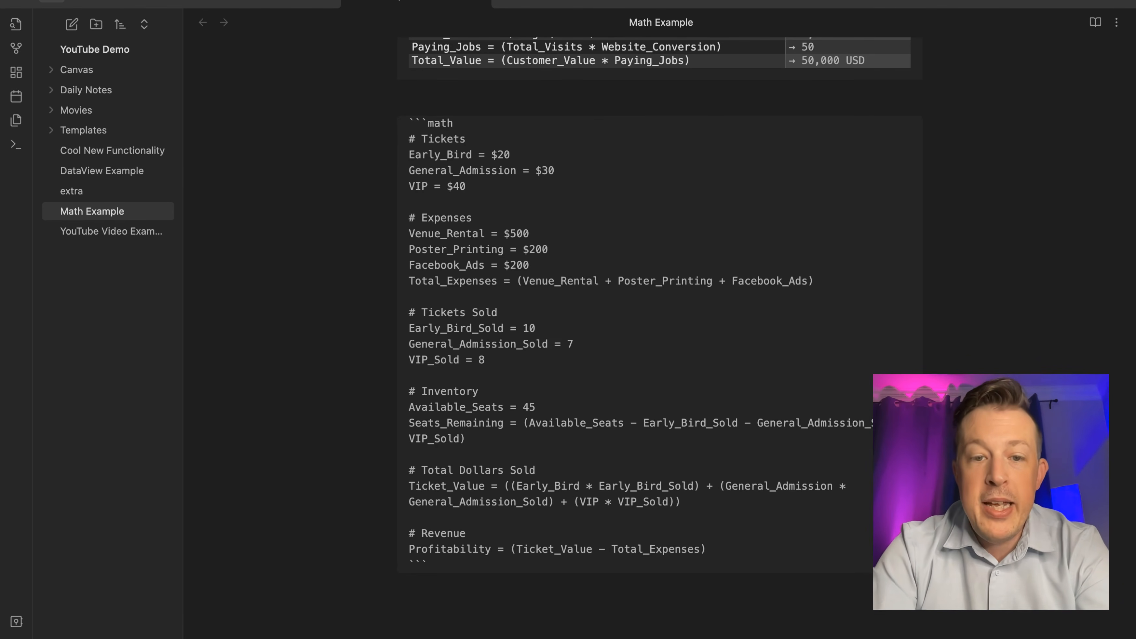
pyautogui.click(597, 339)
pyautogui.press('BackSpace')
pyautogui.write('9')
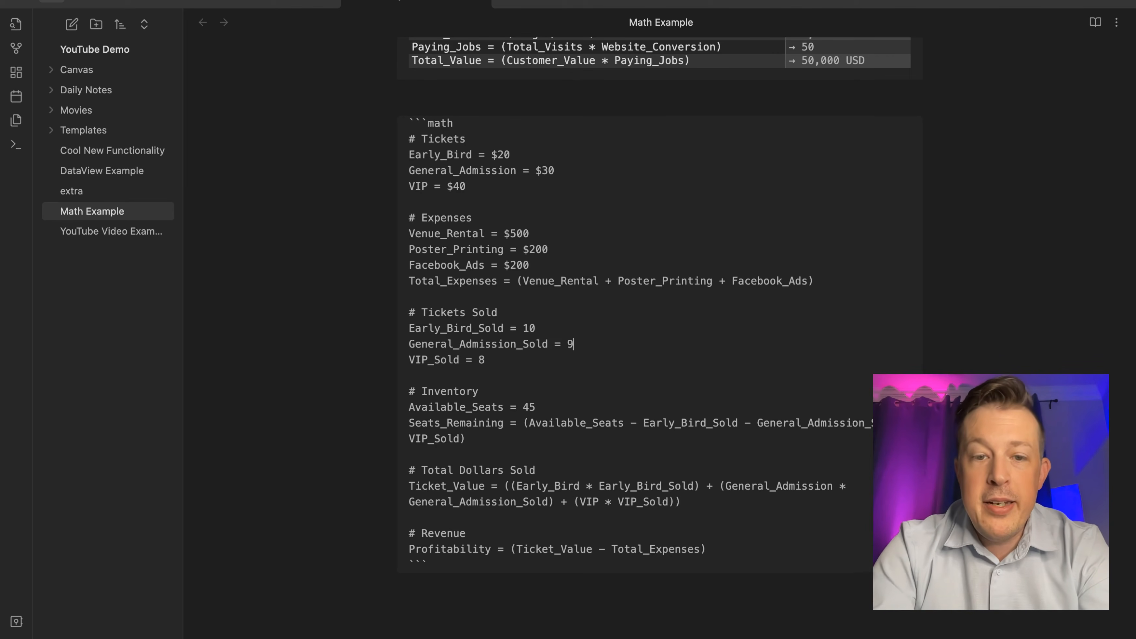
pyautogui.click(578, 616)
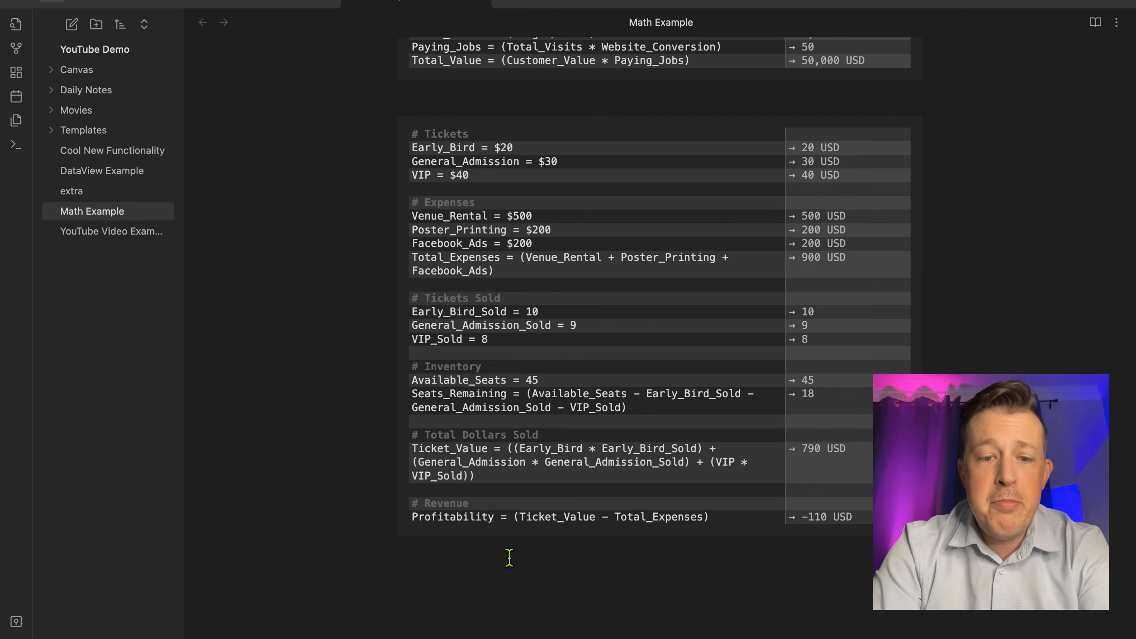
# Reopen the ticket math block, set General_Admission_Sold to 27, and render the block again
pyautogui.click(506, 578)
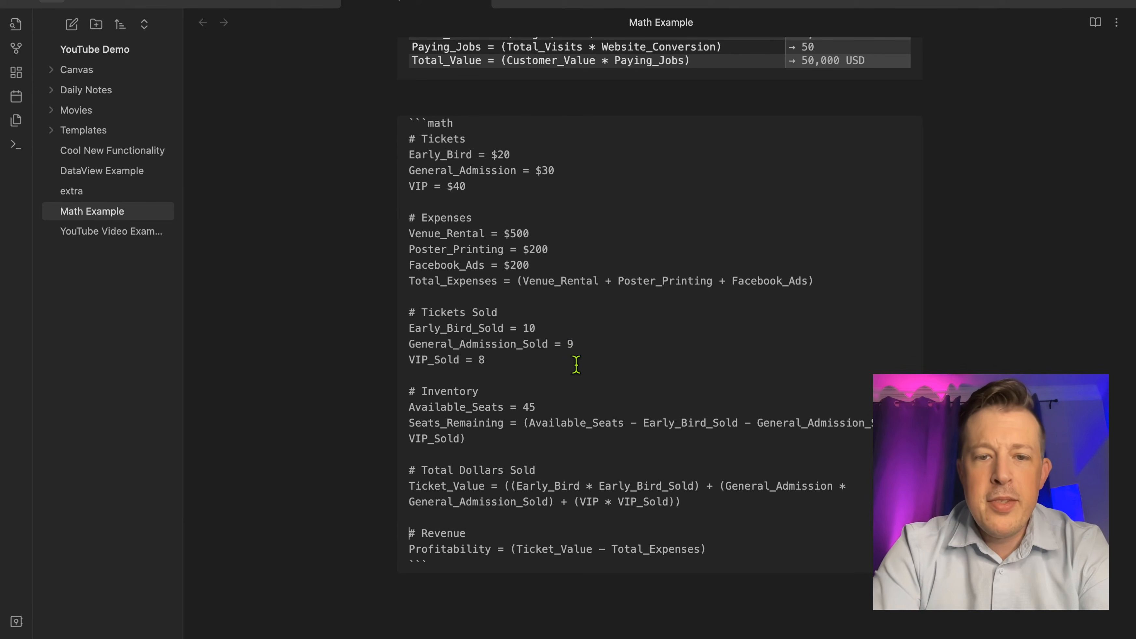
pyautogui.click(574, 343)
pyautogui.press('BackSpace')
pyautogui.write('27')
pyautogui.click(489, 619)
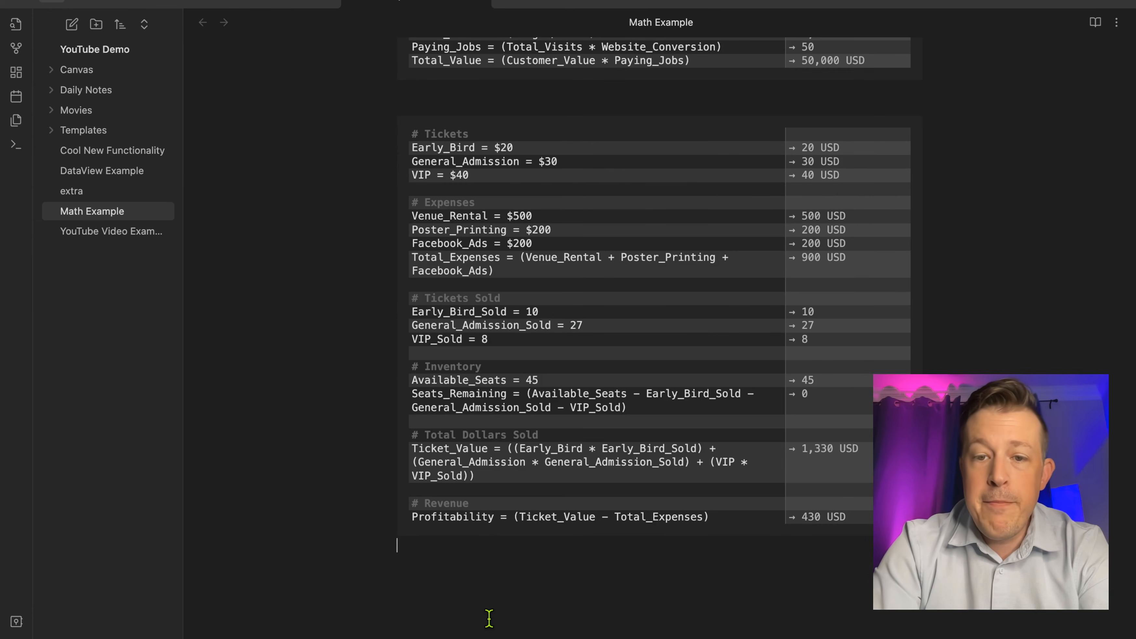
# Examine the rendered results for seats remaining, ticket value, total expenses and profitability
pyautogui.moveTo(806, 393); pyautogui.dragTo(409, 394)
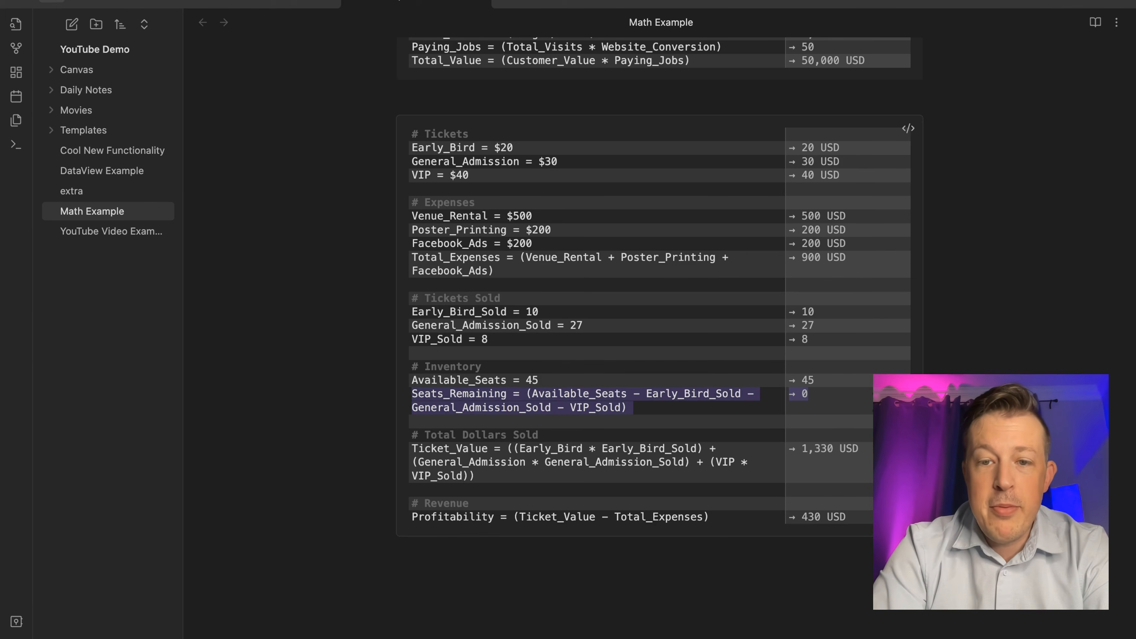
pyautogui.click(835, 393)
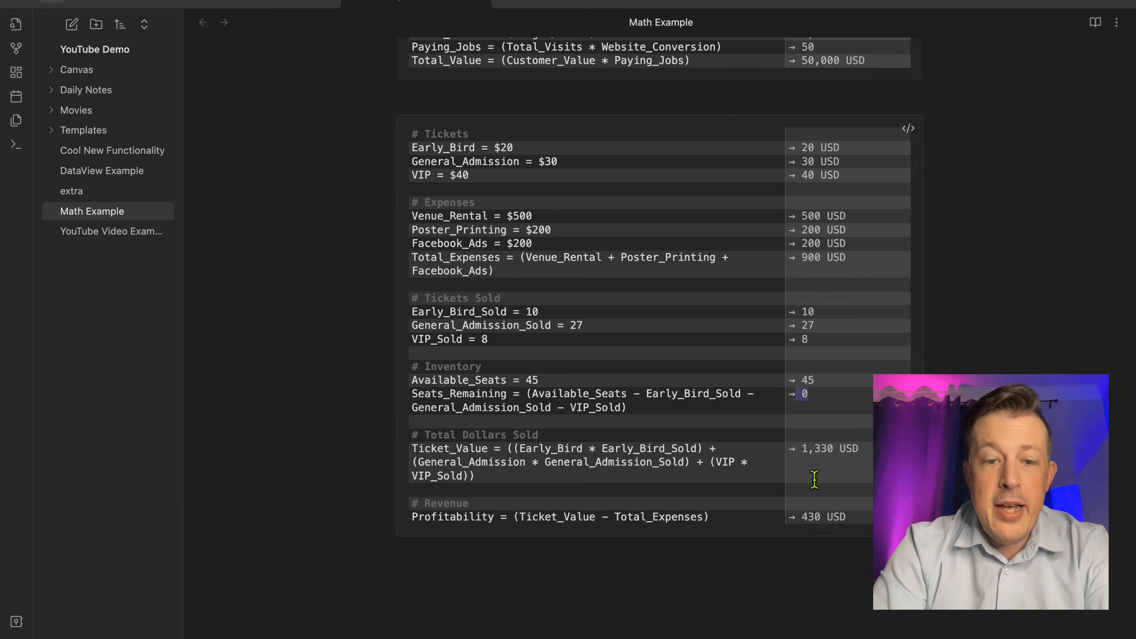
pyautogui.moveTo(802, 449); pyautogui.dragTo(839, 448)
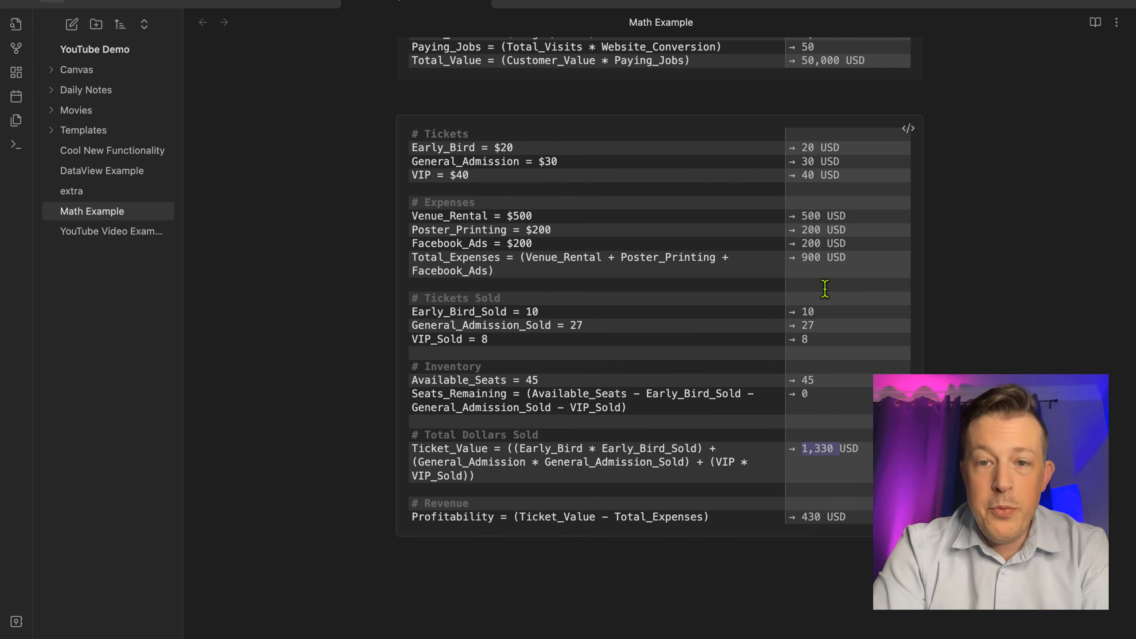
pyautogui.moveTo(801, 256); pyautogui.dragTo(852, 256)
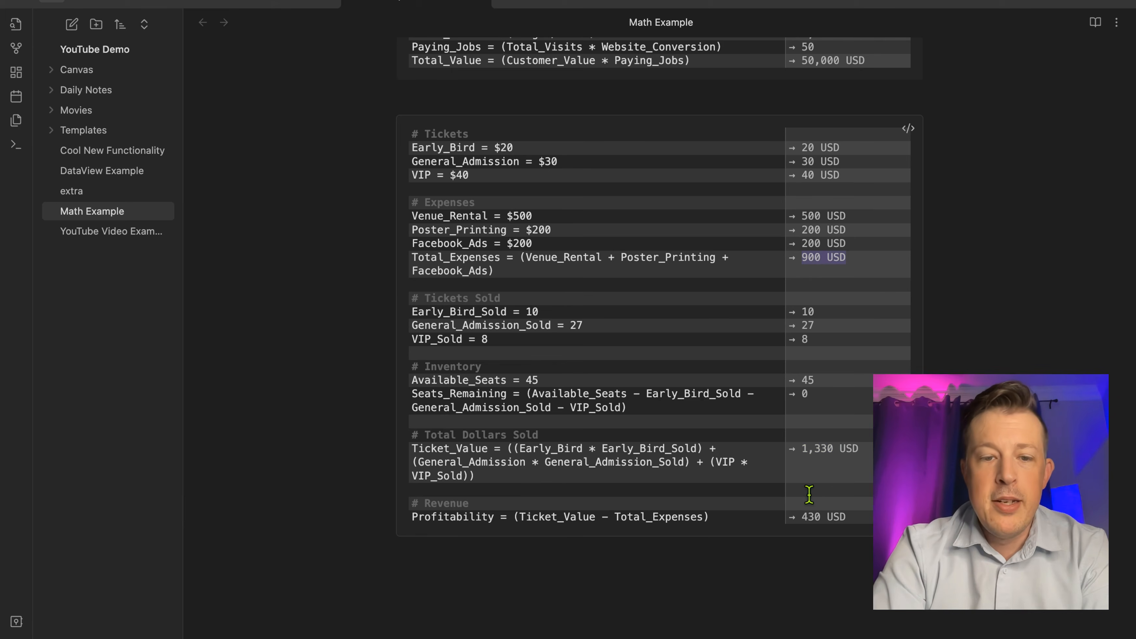
pyautogui.moveTo(803, 516); pyautogui.dragTo(850, 517)
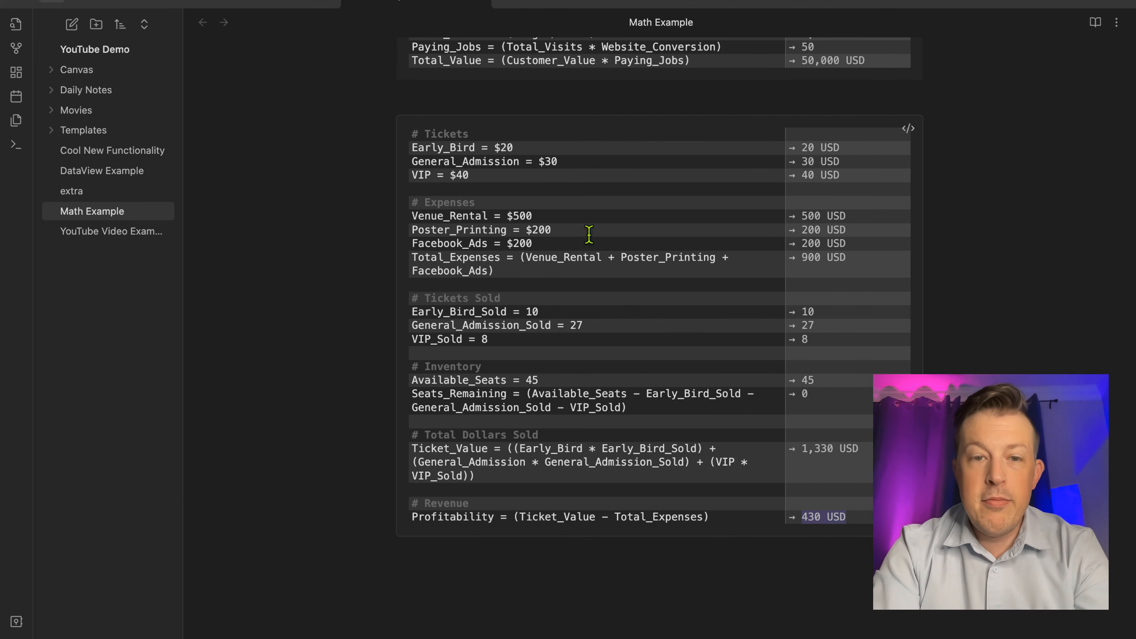
# Review the ticket block's Expenses, Tickets, Tickets Sold and Inventory entries and the profitability result they feed
pyautogui.moveTo(425, 203); pyautogui.dragTo(480, 204)
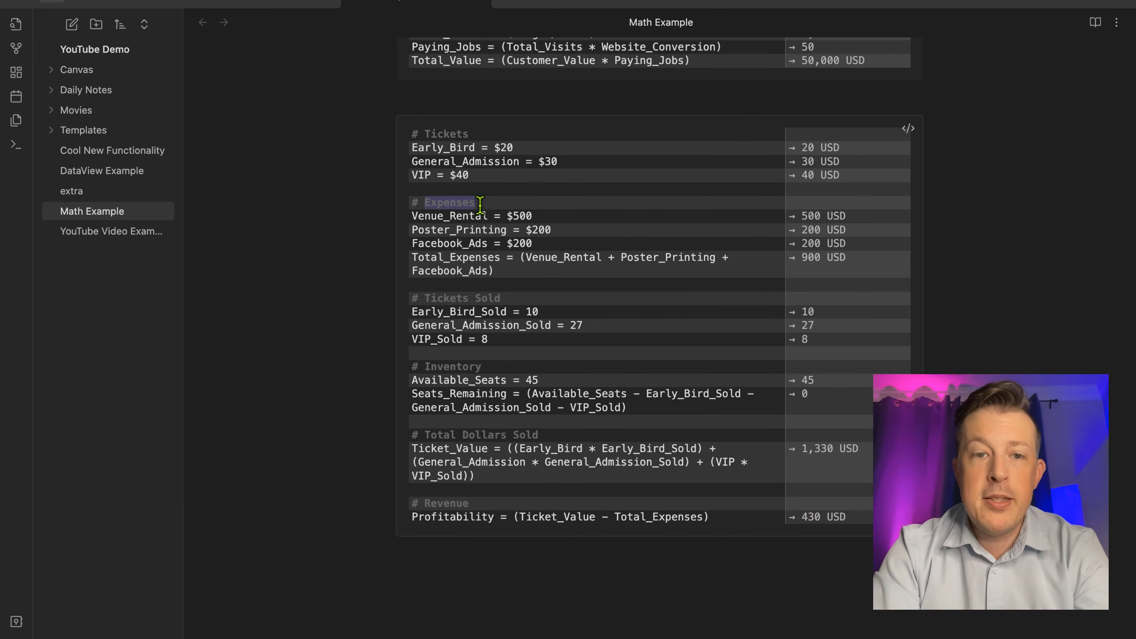
pyautogui.moveTo(413, 147); pyautogui.dragTo(470, 175)
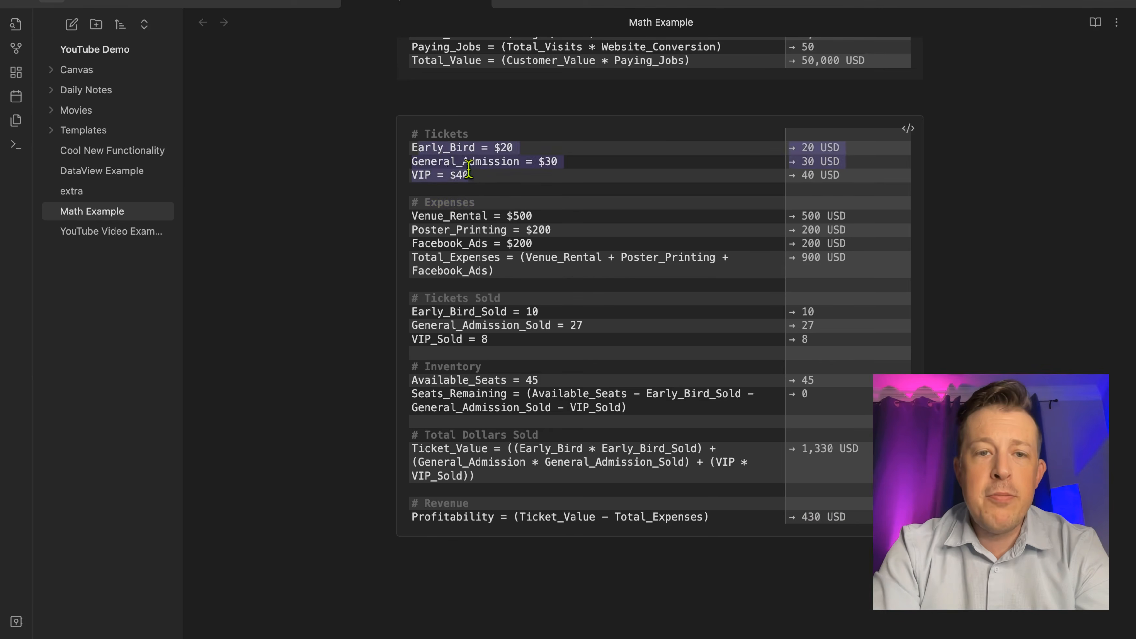
pyautogui.click(450, 238)
pyautogui.moveTo(413, 298); pyautogui.dragTo(498, 337)
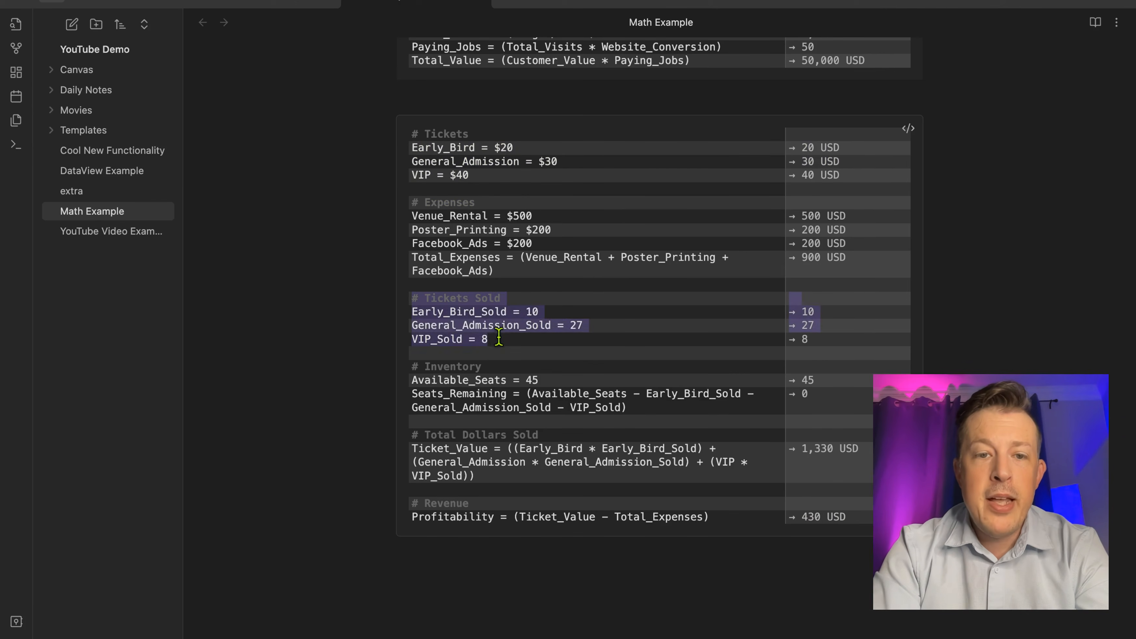
pyautogui.click(499, 337)
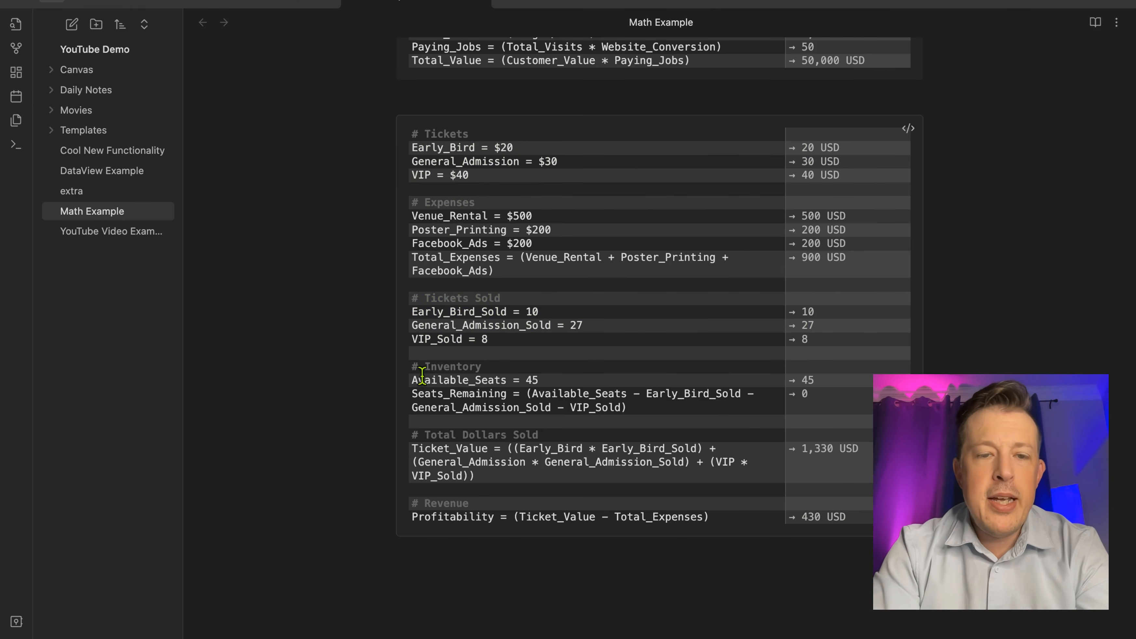
pyautogui.moveTo(412, 380); pyautogui.dragTo(657, 407)
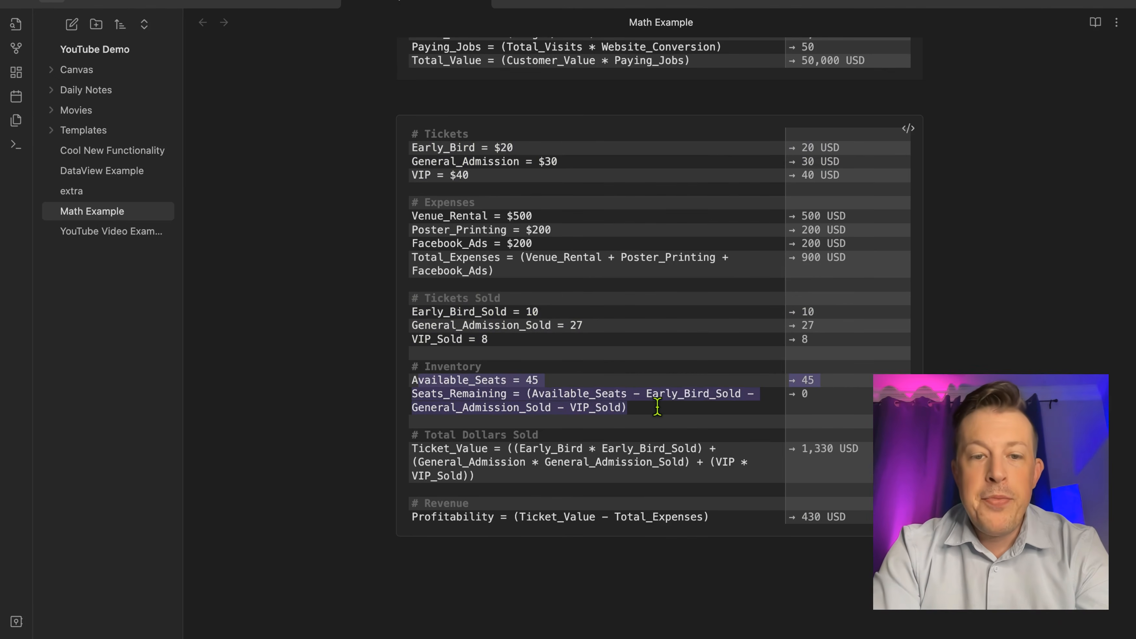
pyautogui.click(654, 405)
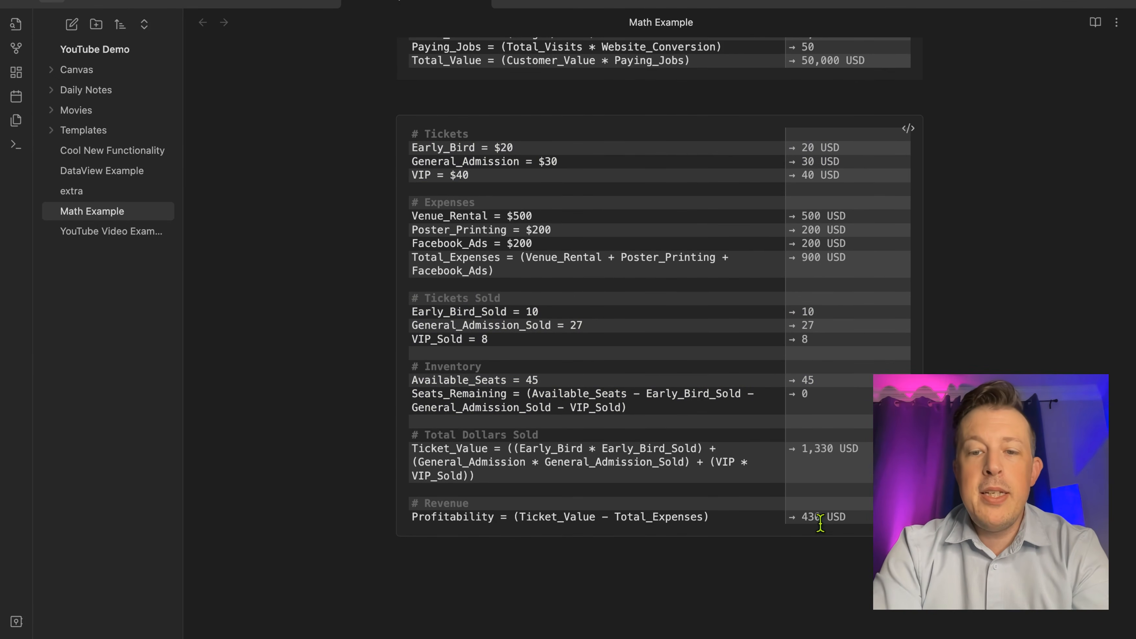
pyautogui.moveTo(845, 519); pyautogui.dragTo(776, 521)
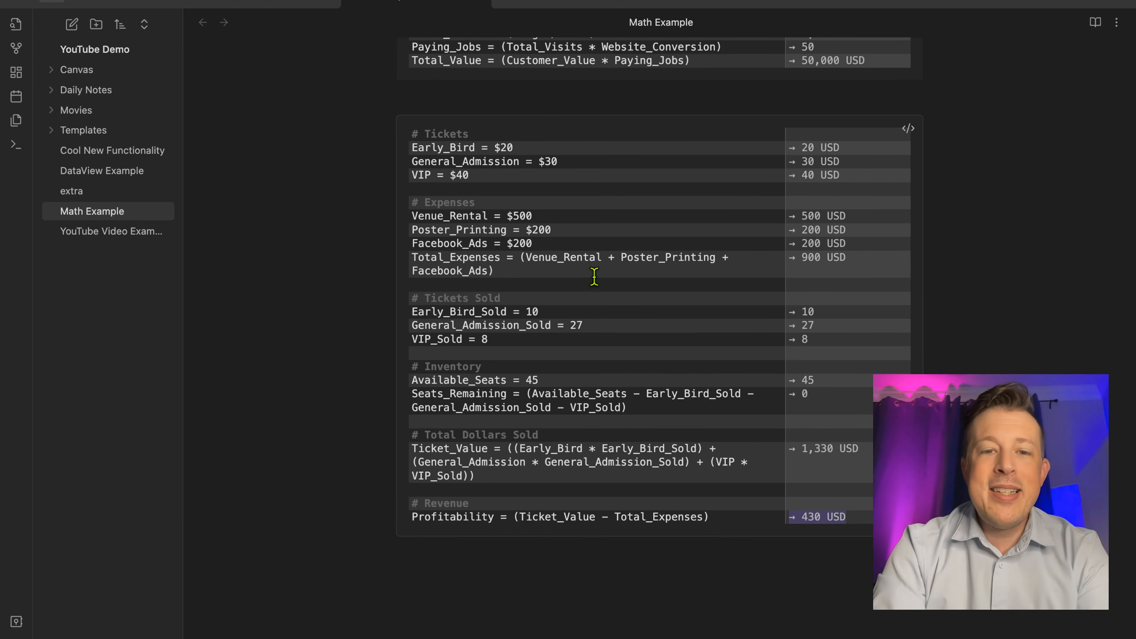
# Copy the entire source of the ticket math block, including its code fences, and leave the block rendered
pyautogui.click(500, 564)
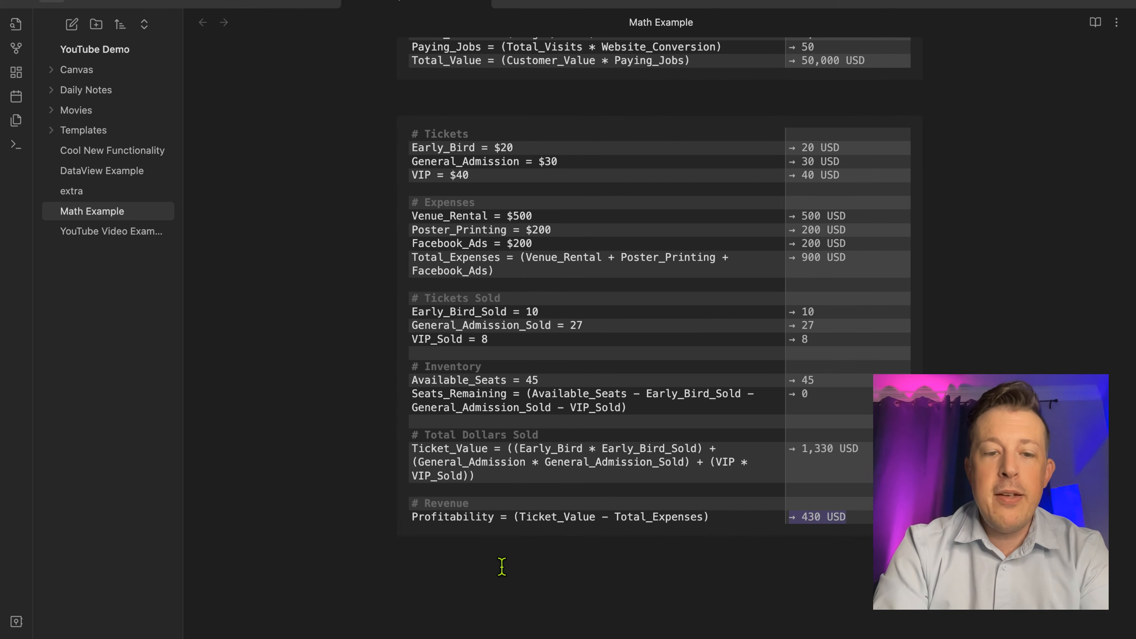
pyautogui.press('Up')
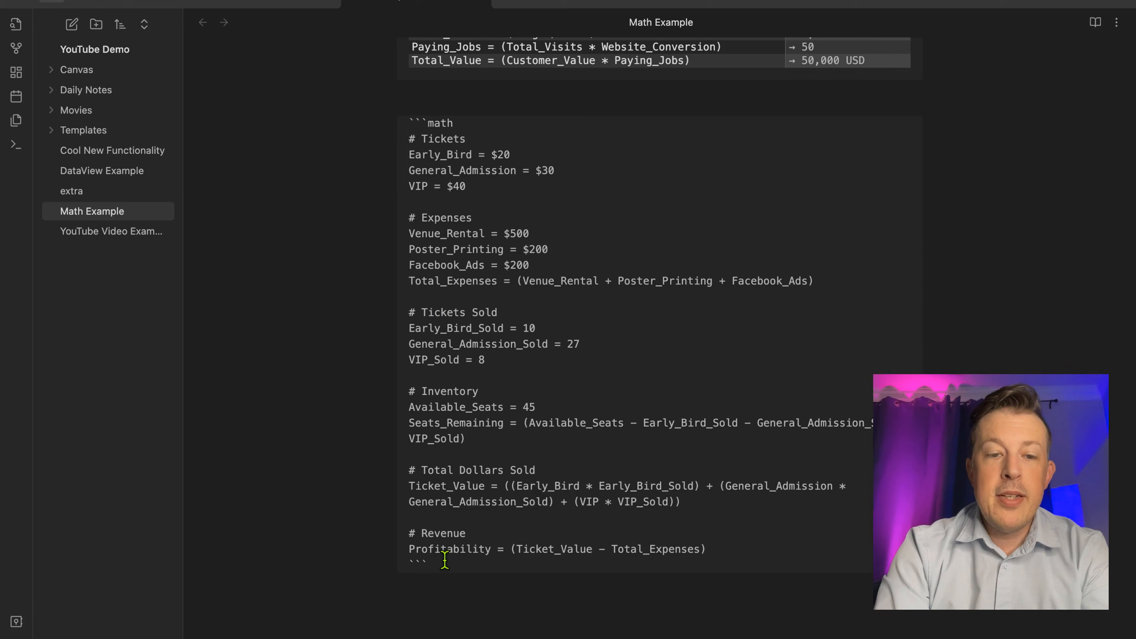
pyautogui.moveTo(440, 571); pyautogui.dragTo(395, 115)
pyautogui.press('super+c')
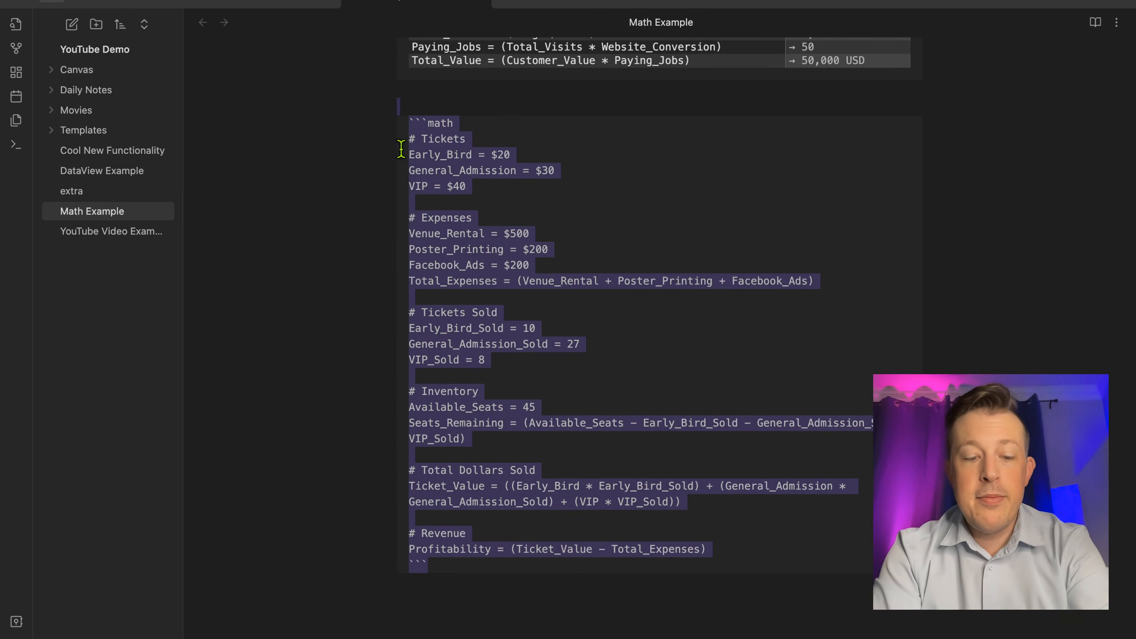
pyautogui.click(443, 608)
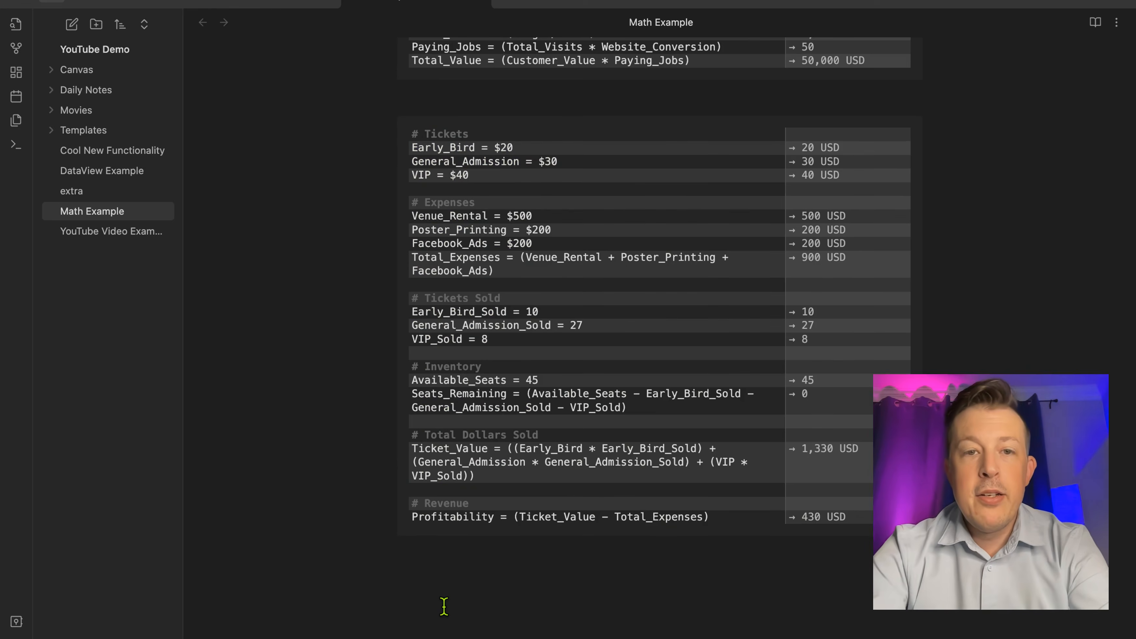
# Create a new note titled "Show Template" in its own tab and paste the copied ticket math block into it
pyautogui.press('super+t')
pyautogui.press('super+n')
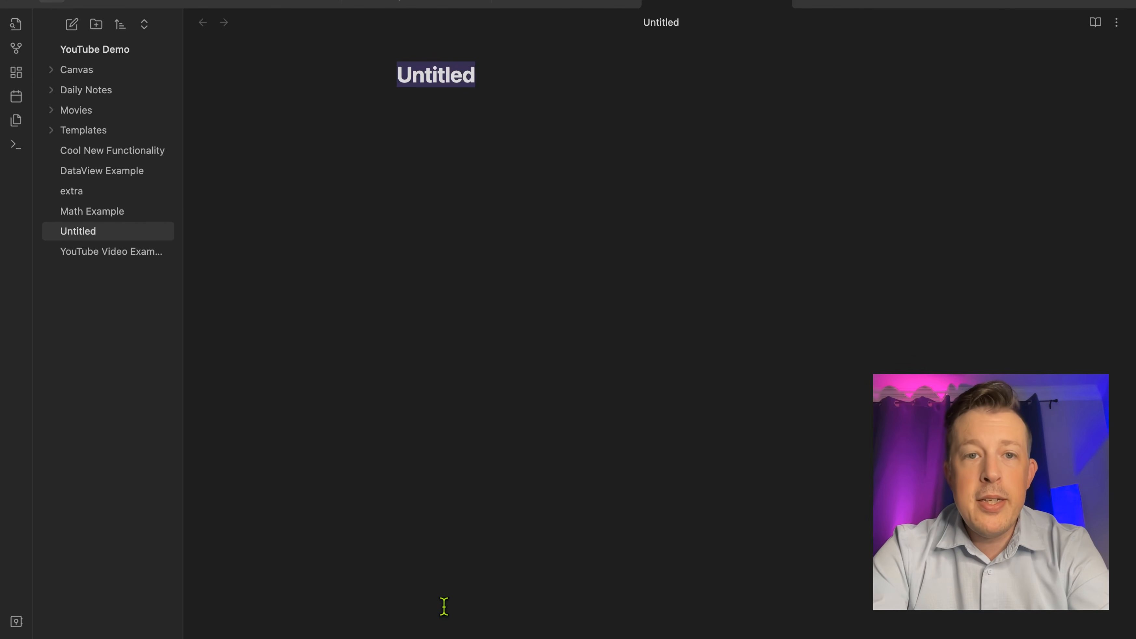
pyautogui.write('Show Template')
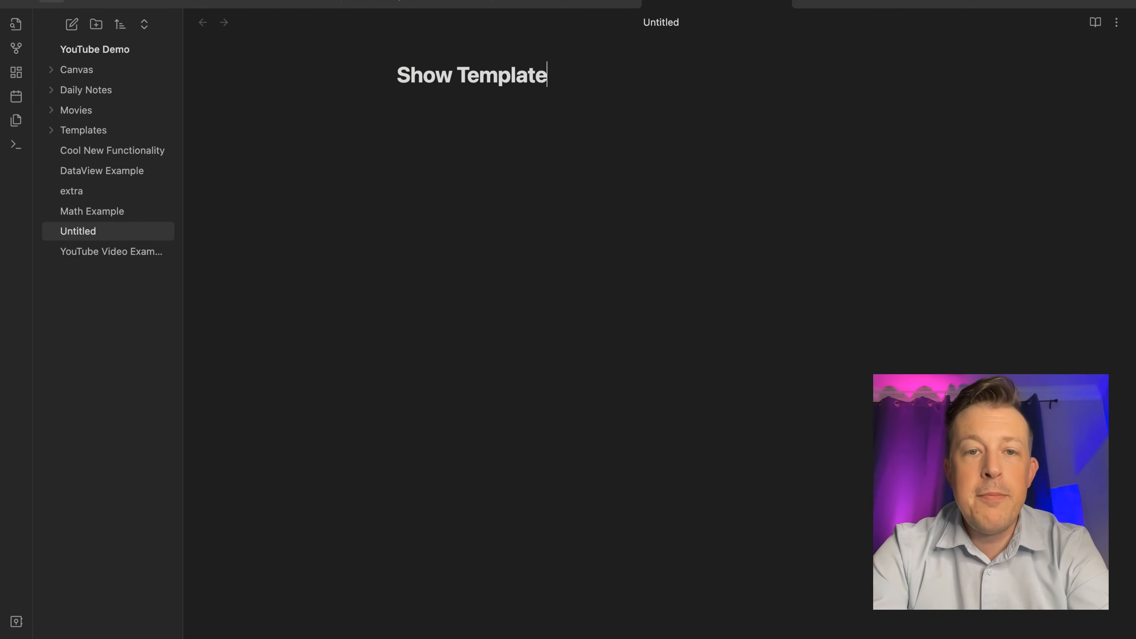
pyautogui.press('Return')
pyautogui.press('super+v')
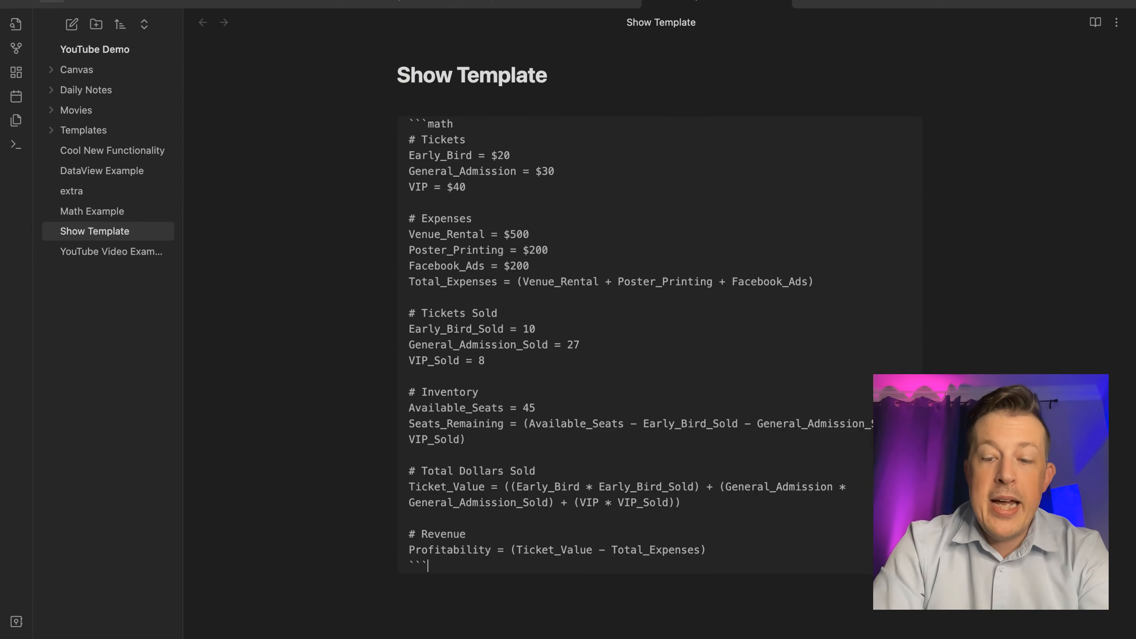
# Leave the pasted math block rendered and create a new note titled "December Show" in its own tab
pyautogui.press('Return')
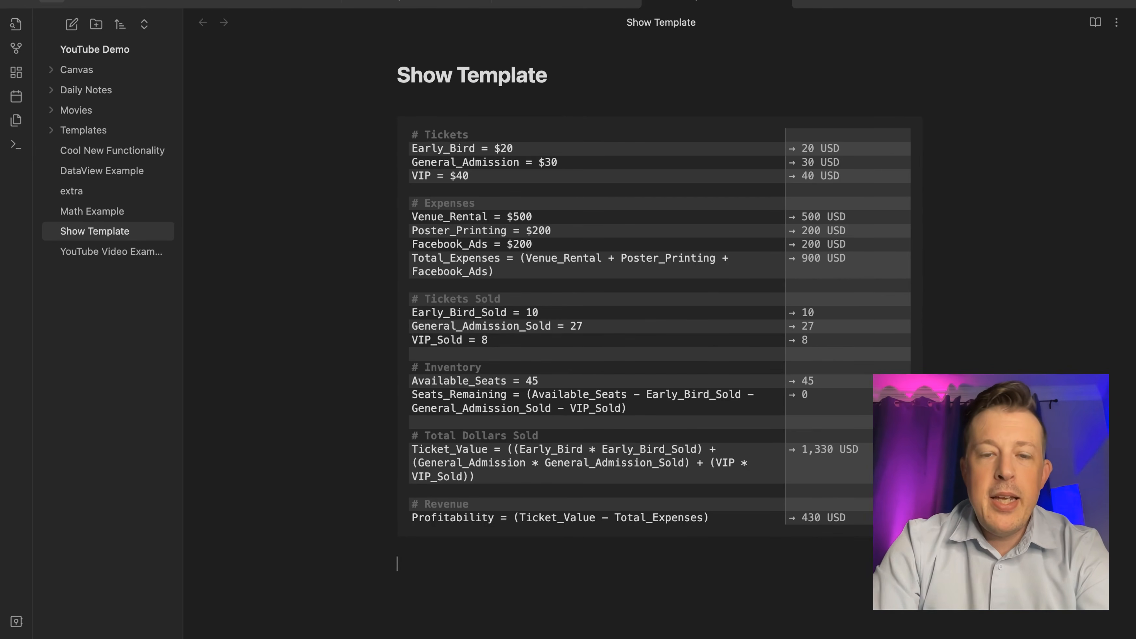
pyautogui.click(538, 1)
pyautogui.press('super+n')
pyautogui.write('Dec')
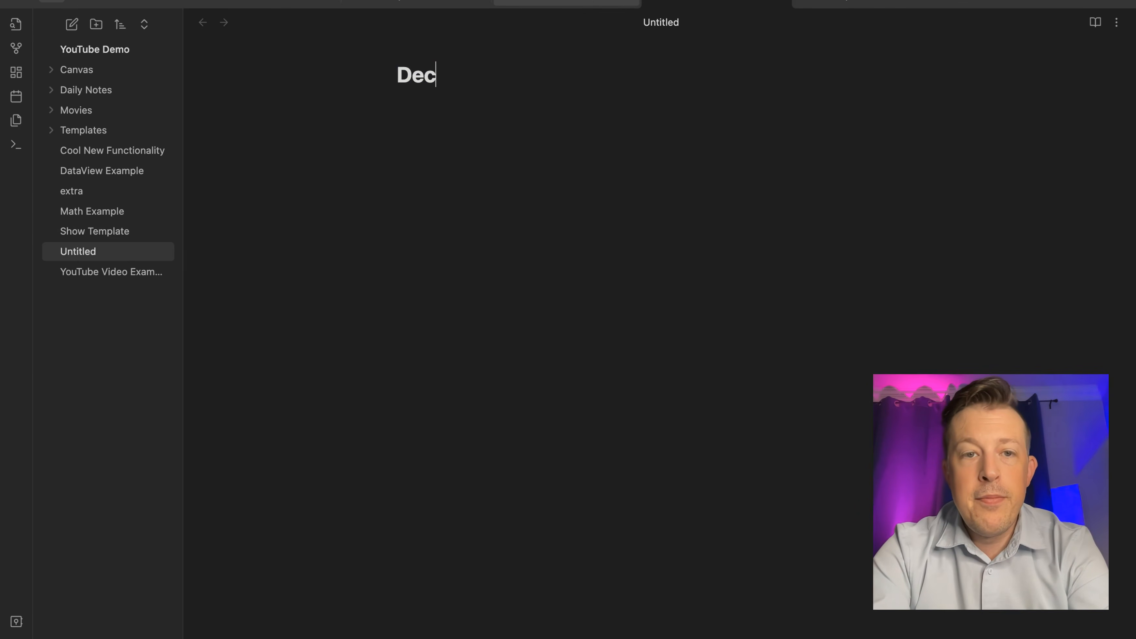
pyautogui.write('ember Show')
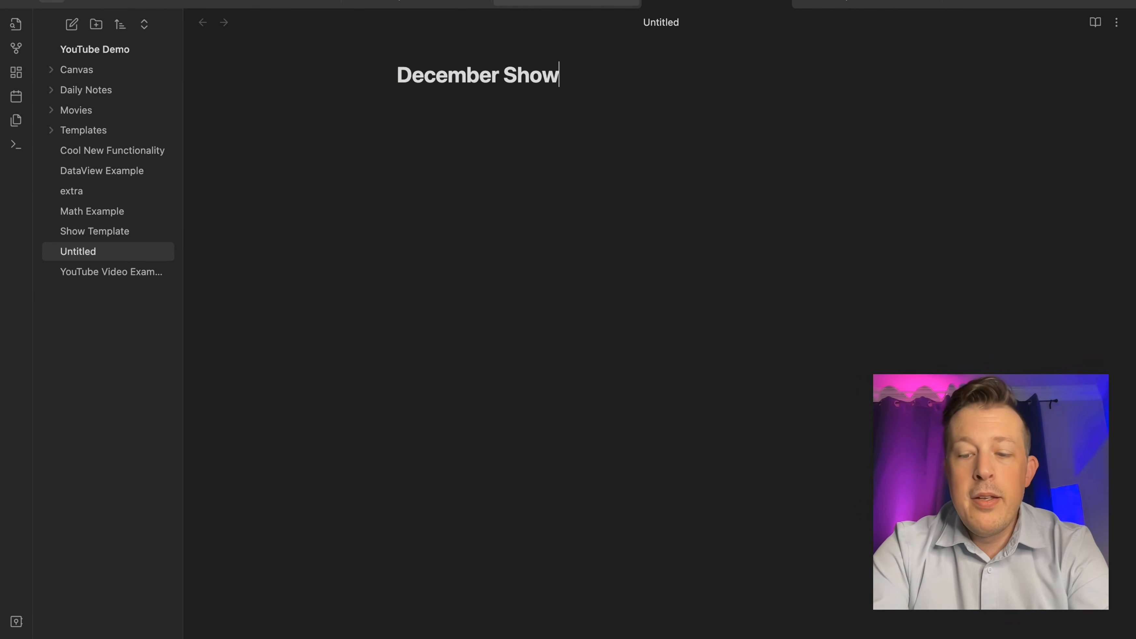
pyautogui.press('Return')
# Try to insert a template into the empty December Show note
pyautogui.press('super+p')
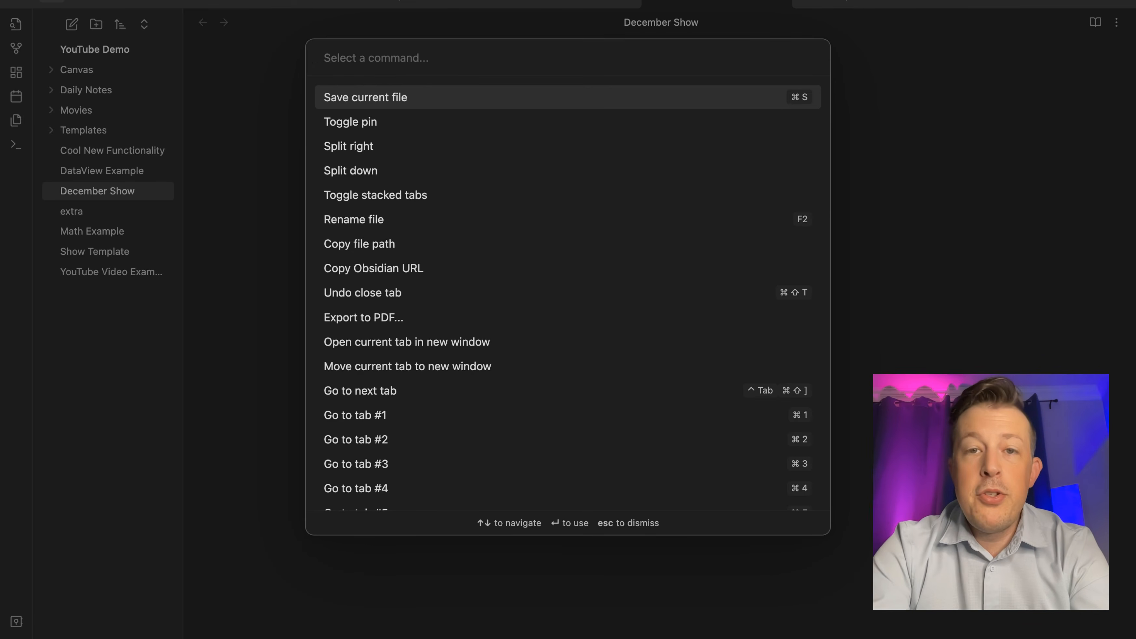
pyautogui.write('ins')
pyautogui.press('BackSpace')
pyautogui.press('BackSpace')
pyautogui.press('BackSpace')
pyautogui.write('templ')
pyautogui.press('Return')
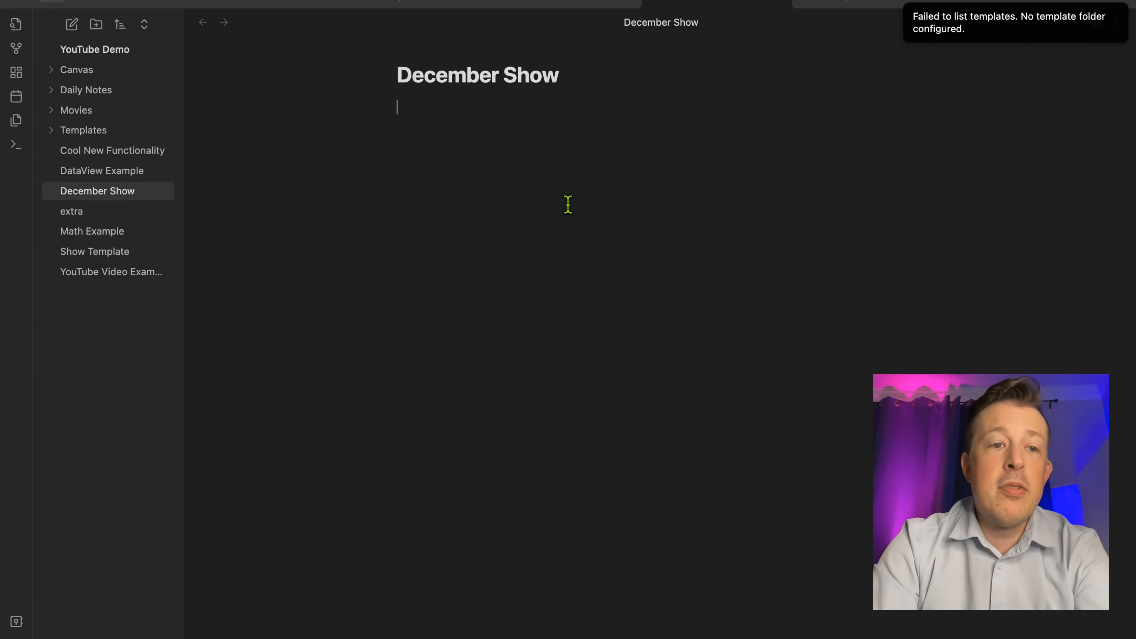
# Set the Templates core plugin's template folder location to the Templates folder and close the settings
pyautogui.click(67, 135)
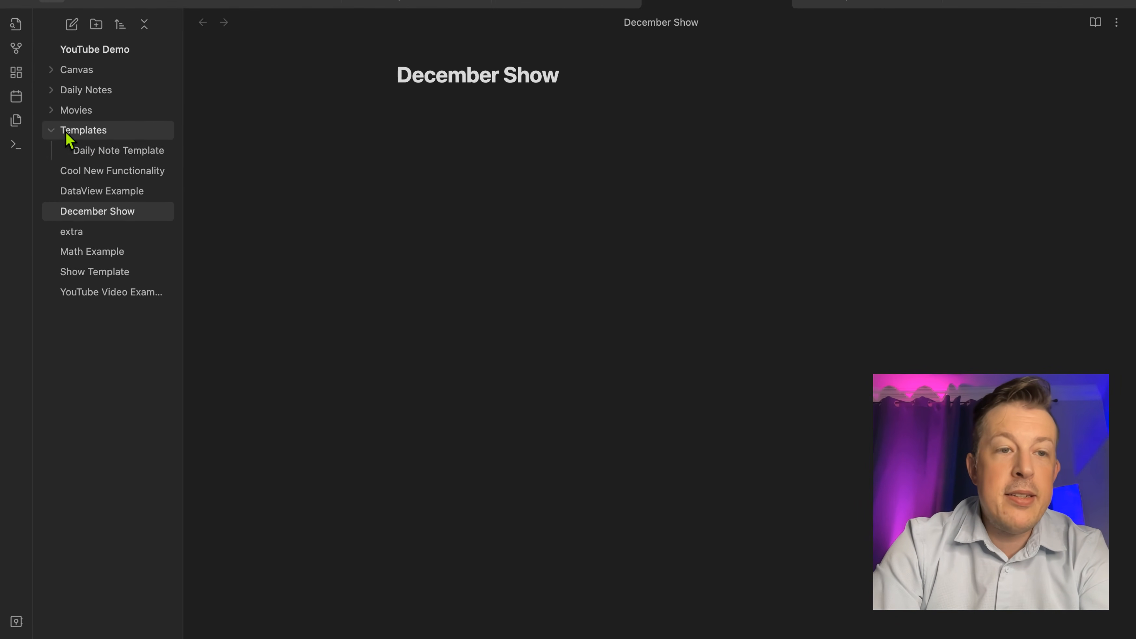
pyautogui.click(79, 133)
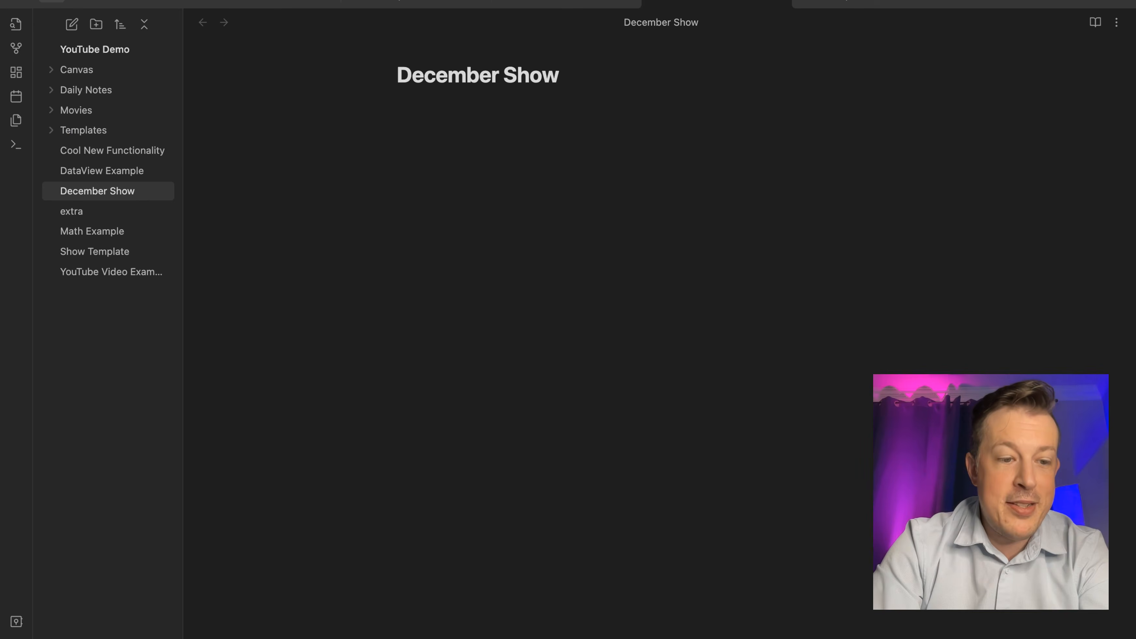
pyautogui.press('super+comma')
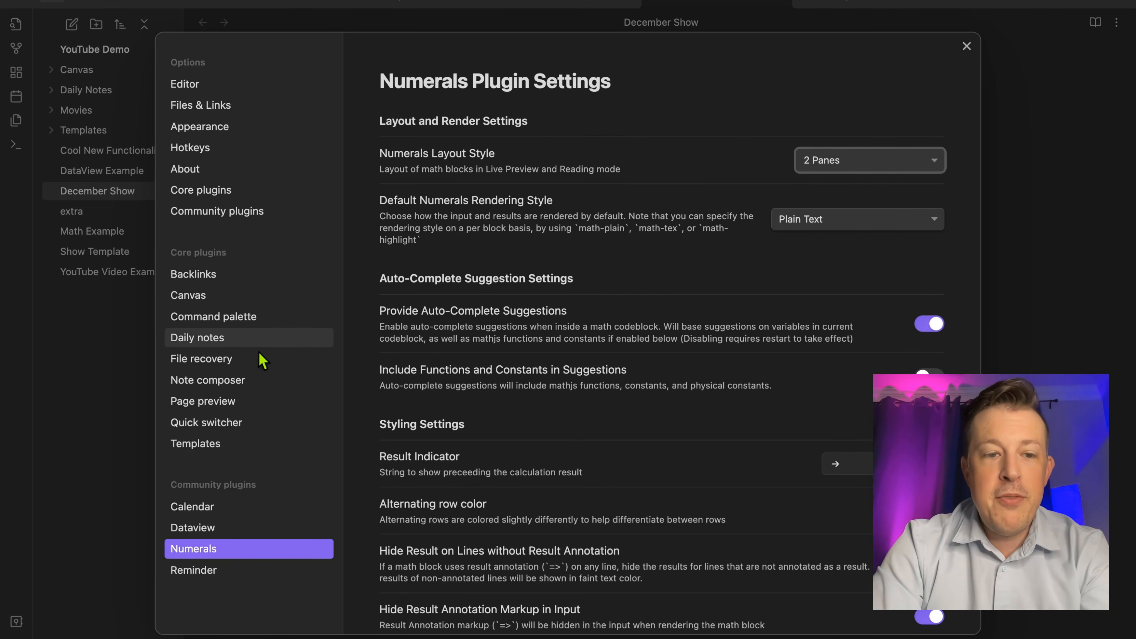
pyautogui.click(242, 447)
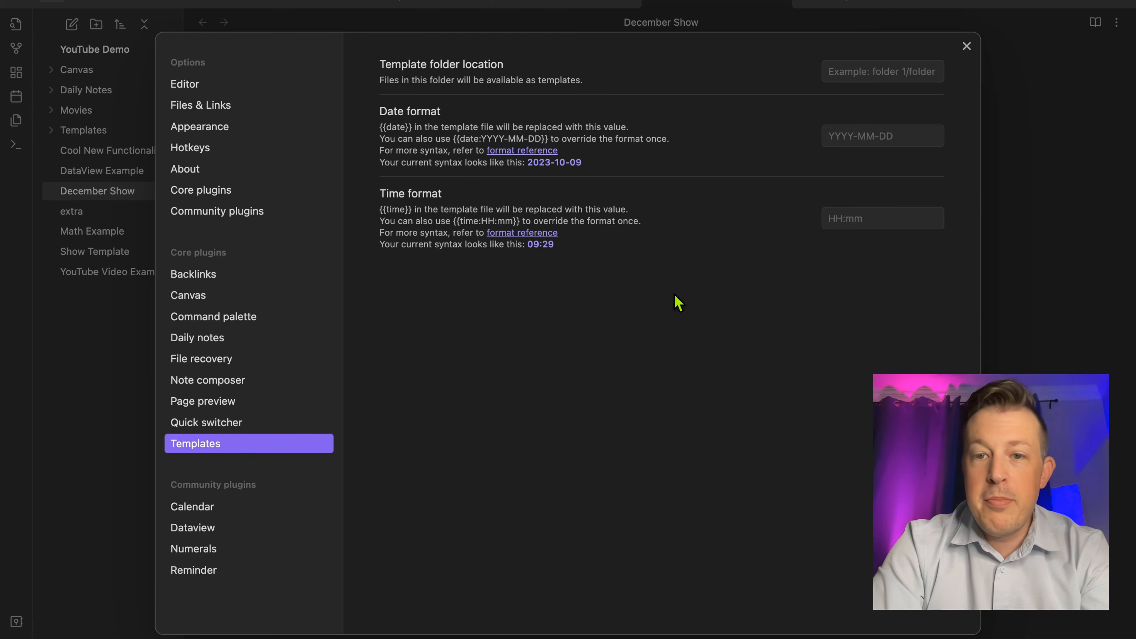
pyautogui.click(877, 69)
pyautogui.click(866, 159)
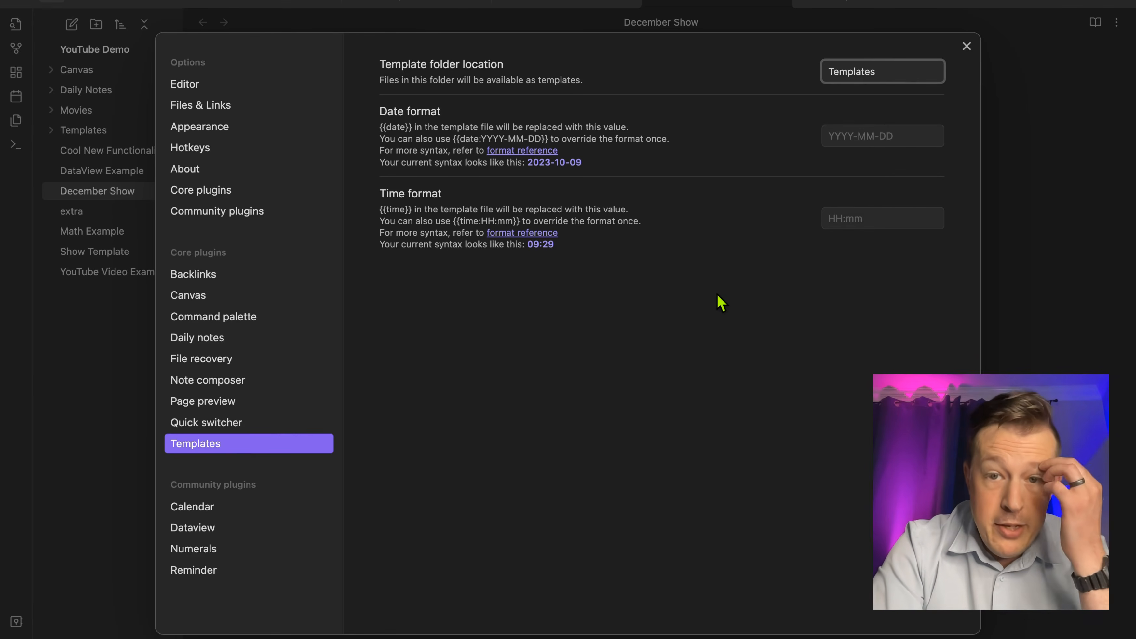
pyautogui.click(967, 47)
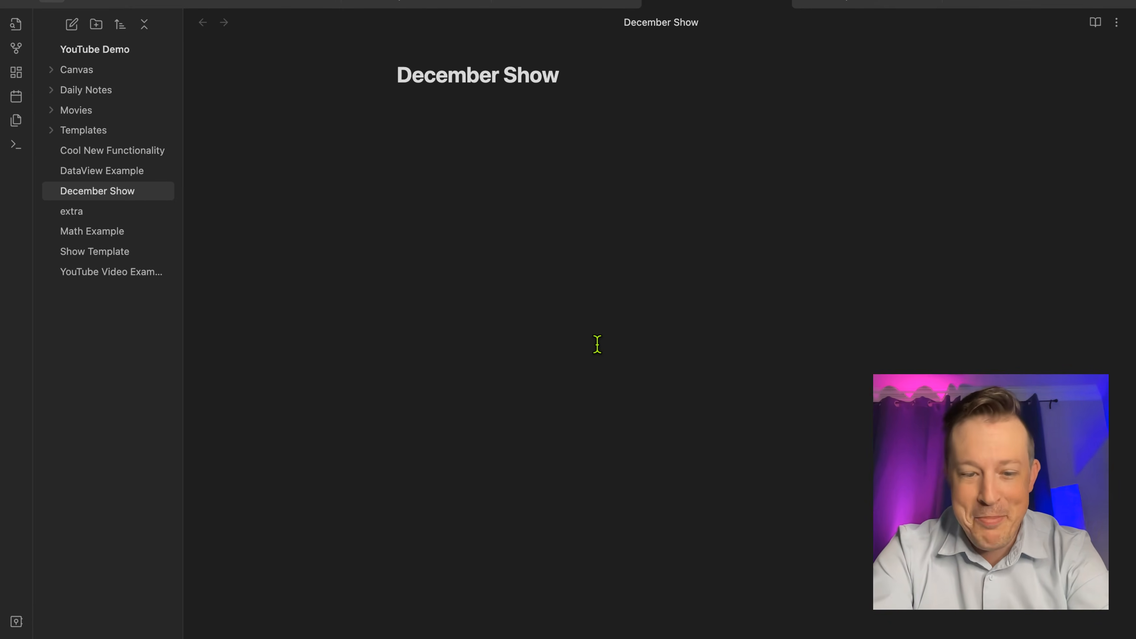
pyautogui.press('super+p')
pyautogui.write('templ')
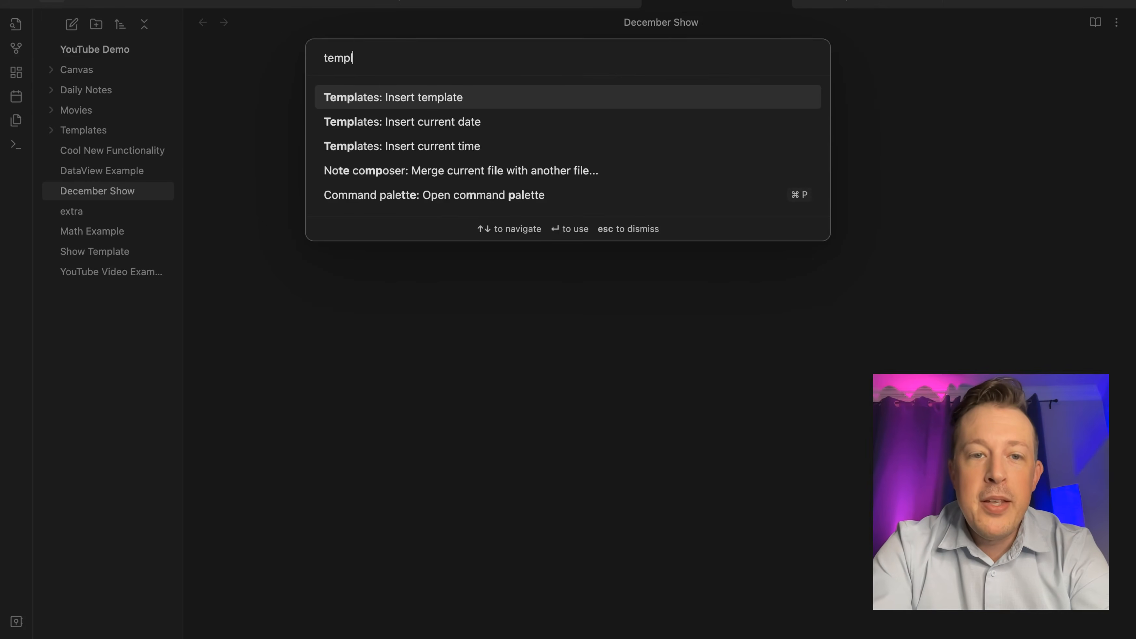
pyautogui.press('Return')
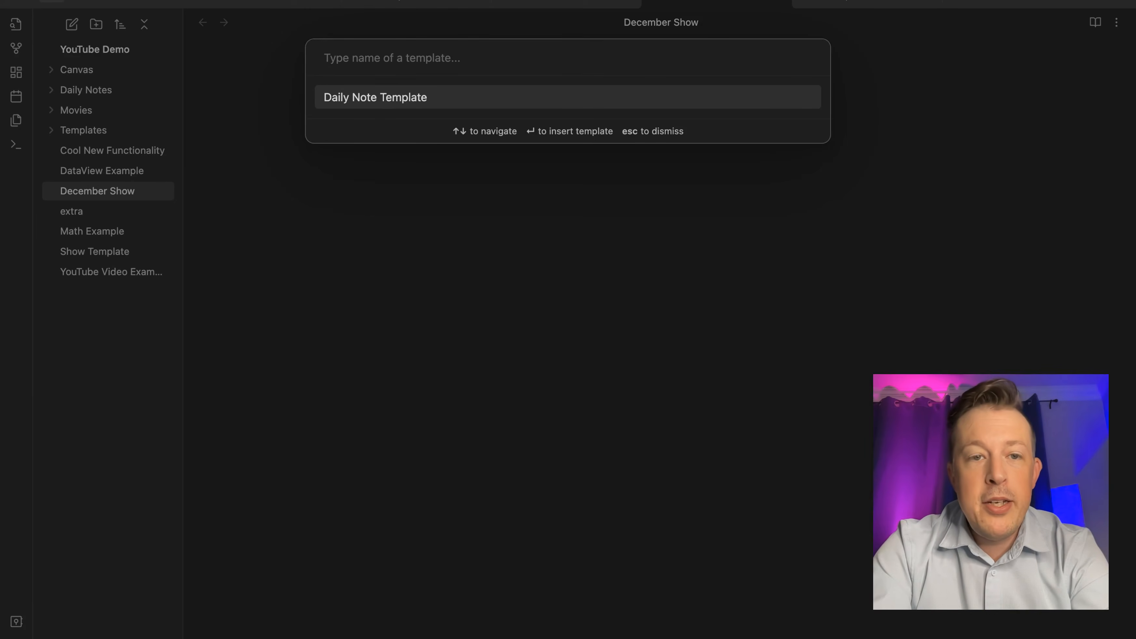
pyautogui.press('Escape')
# Move the Show Template note into the Templates folder and return to the December Show note
pyautogui.click(837, 2)
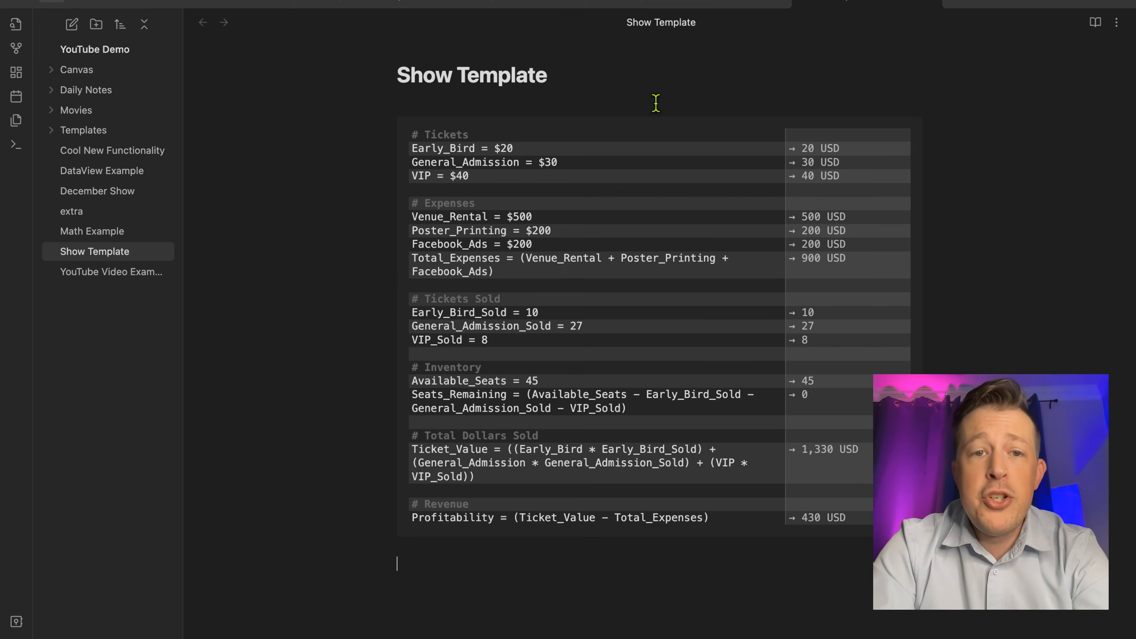
pyautogui.moveTo(69, 252); pyautogui.dragTo(85, 128)
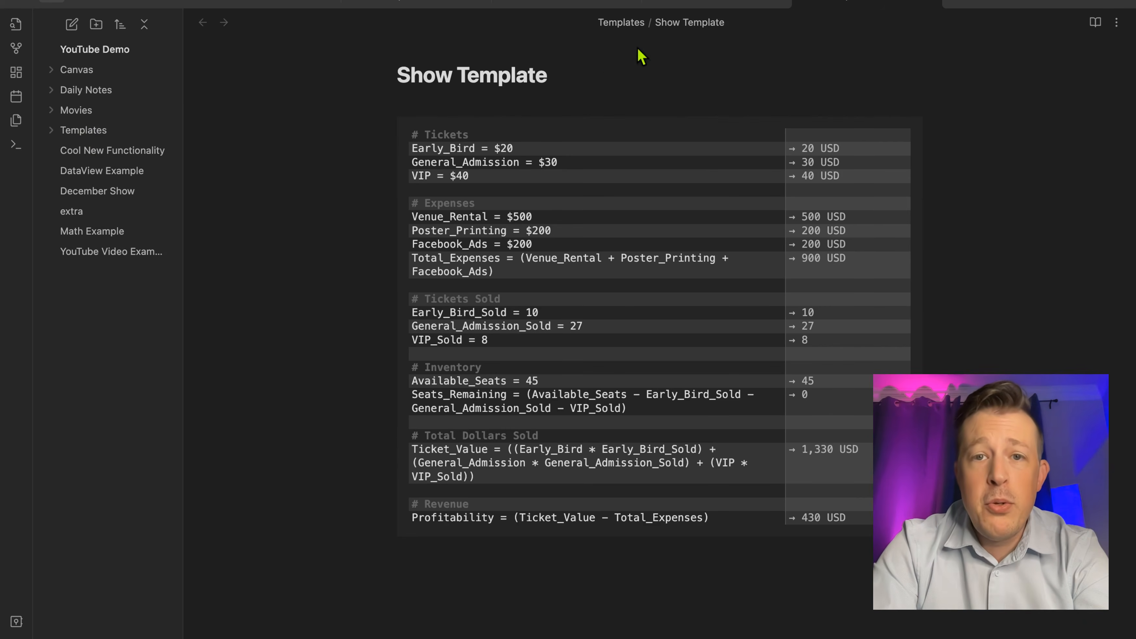
pyautogui.click(680, 6)
# Insert the Show Template into the December Show note
pyautogui.press('super+p')
pyautogui.write('templ')
pyautogui.press('Return')
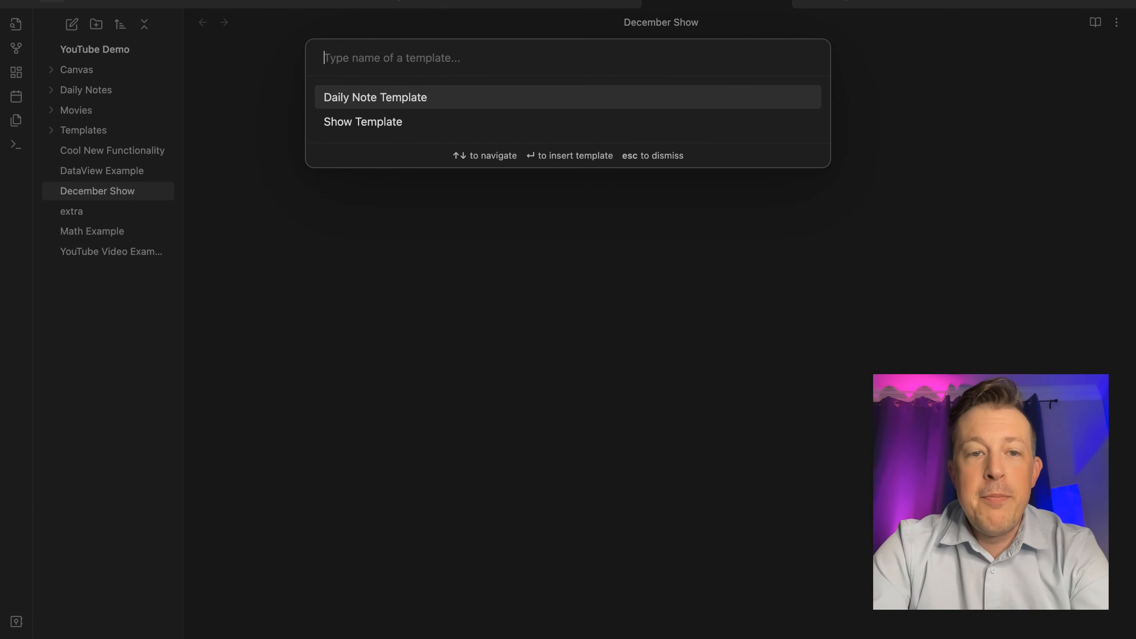
pyautogui.press('Down')
pyautogui.press('Return')
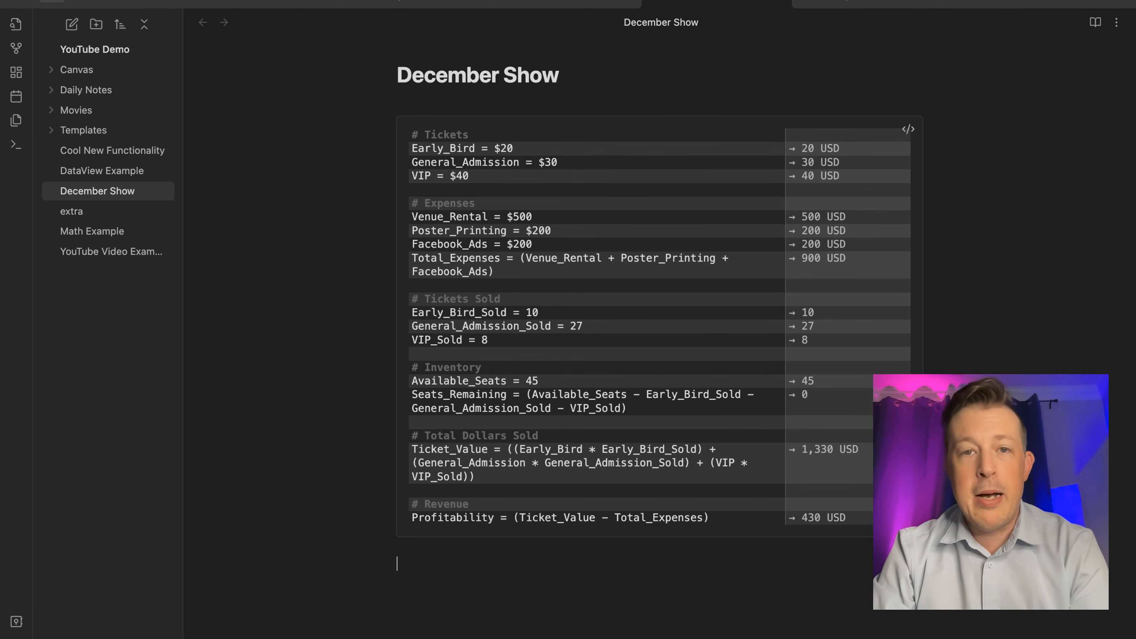
# Set Venue_Rental, Poster_Printing and Facebook_Ads to $0 in the December Show math block, keeping the Total_Expenses formula
pyautogui.press('Up')
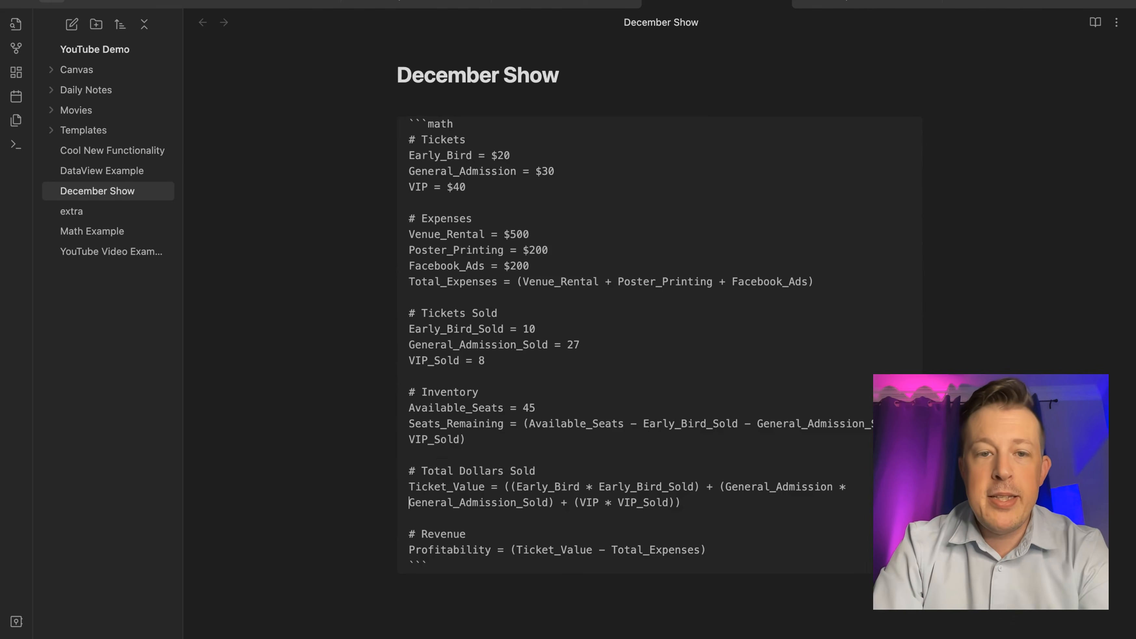
pyautogui.doubleClick(539, 253)
pyautogui.write('0')
pyautogui.doubleClick(522, 233)
pyautogui.write('0')
pyautogui.doubleClick(519, 266)
pyautogui.write('0')
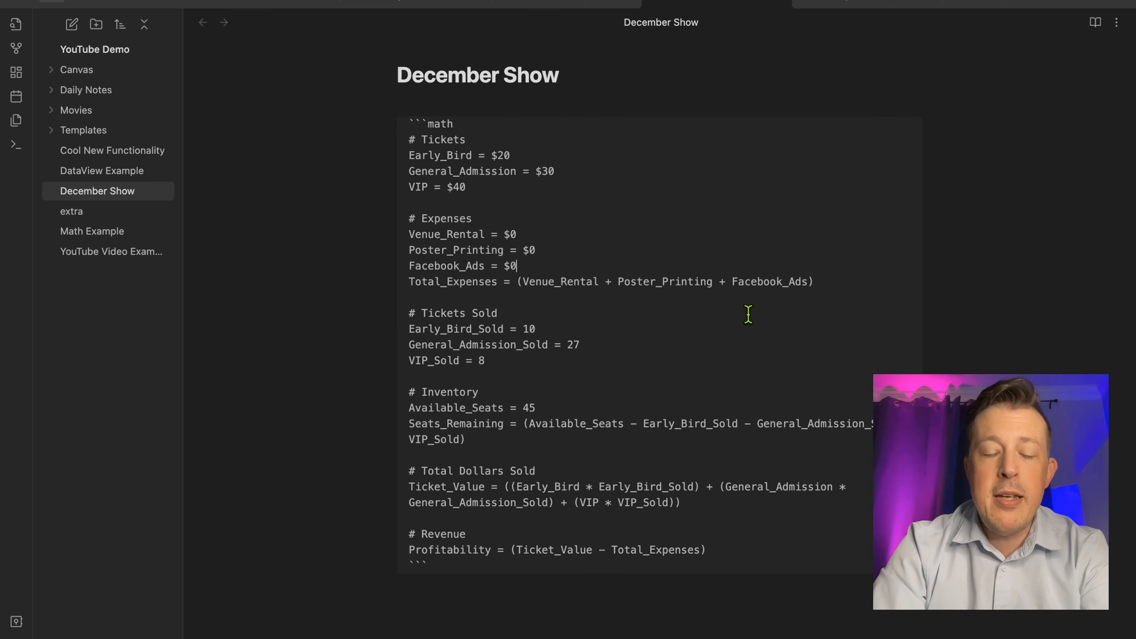
pyautogui.moveTo(409, 281); pyautogui.dragTo(670, 290)
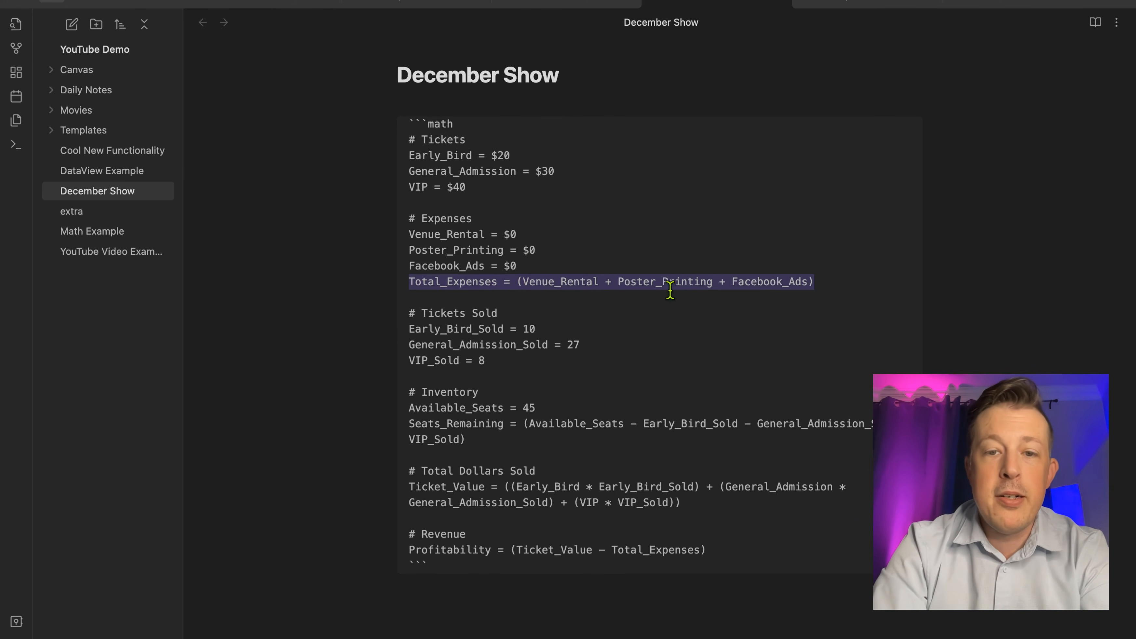
pyautogui.click(677, 299)
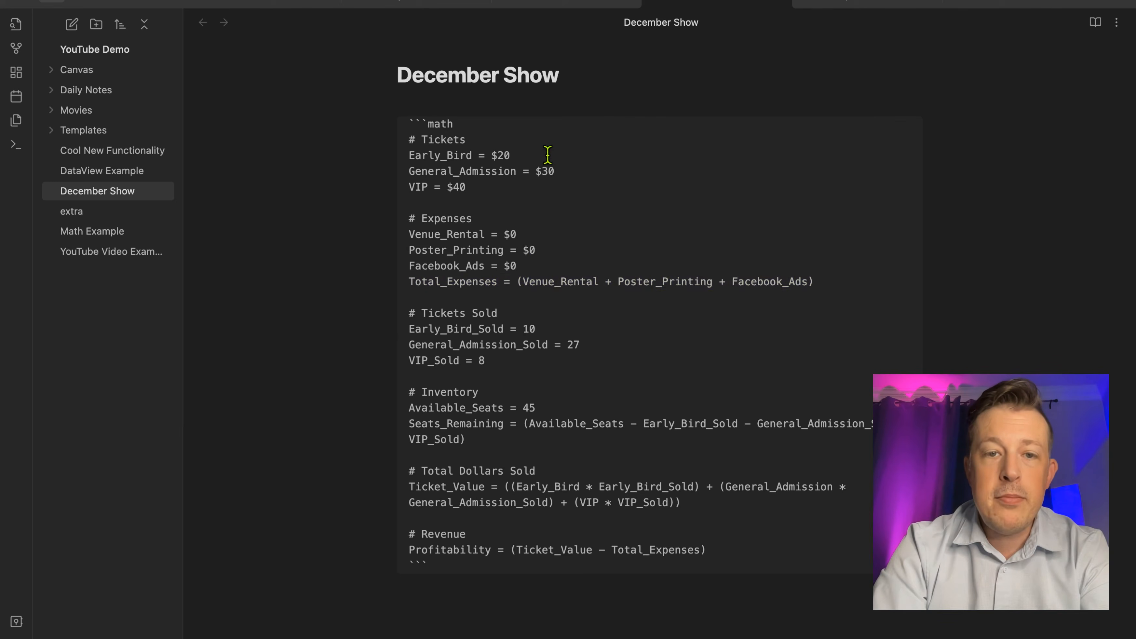